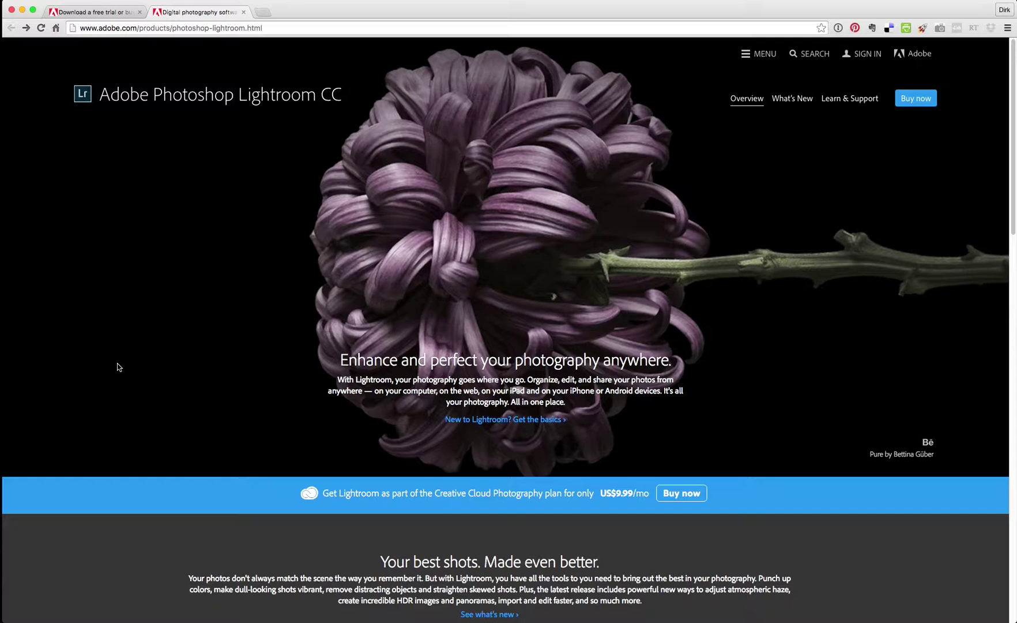
- Switch to Finder, preview DJI_0028.dng from the Lightroom Walkthrough folder, and return to the browser
key(super+Tab)
key(Tab)
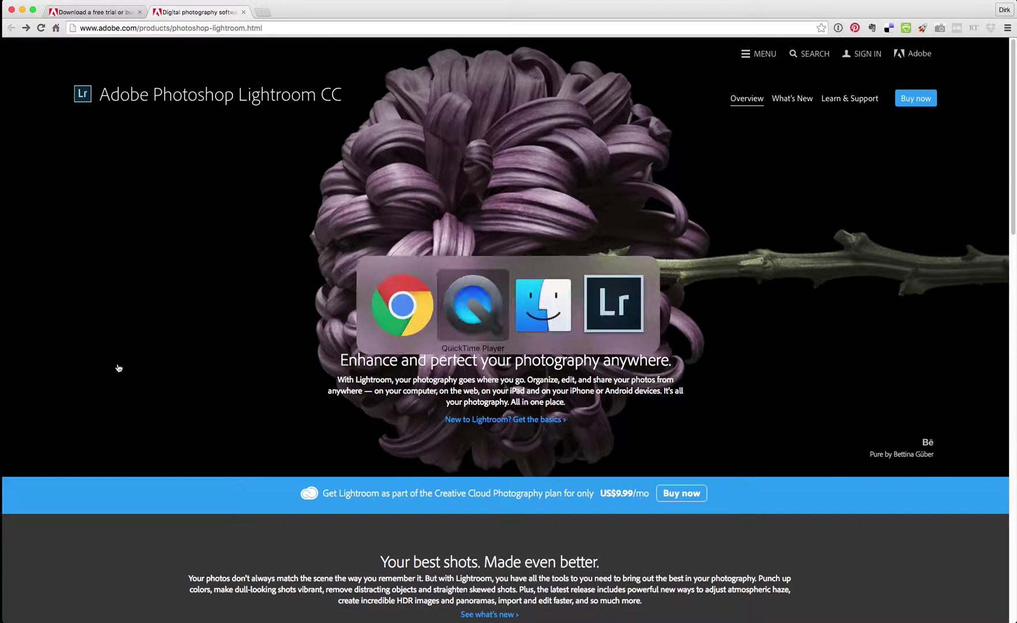
click(346, 120)
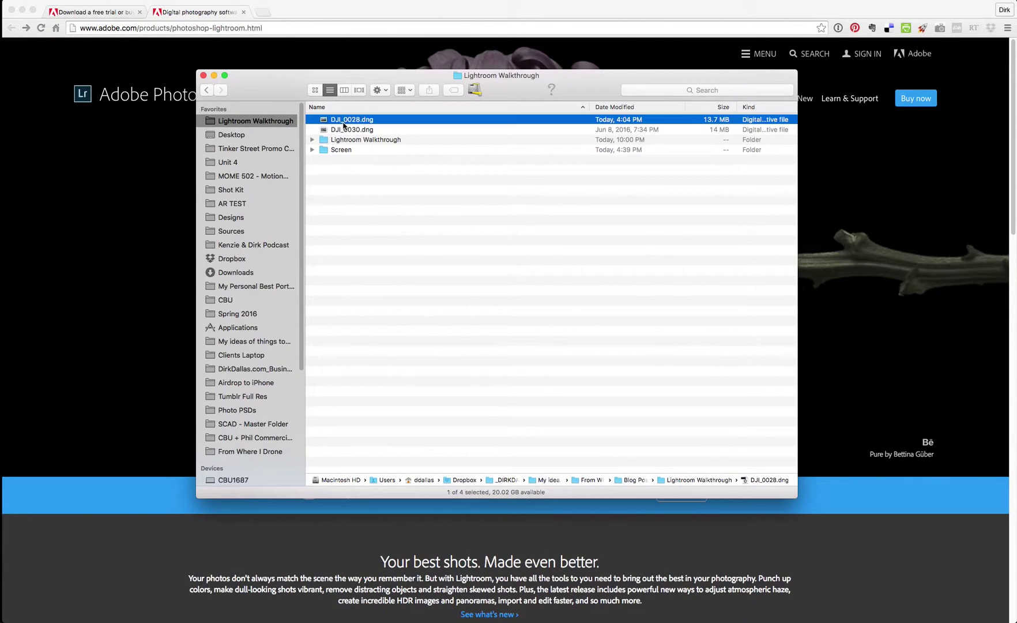
key(space)
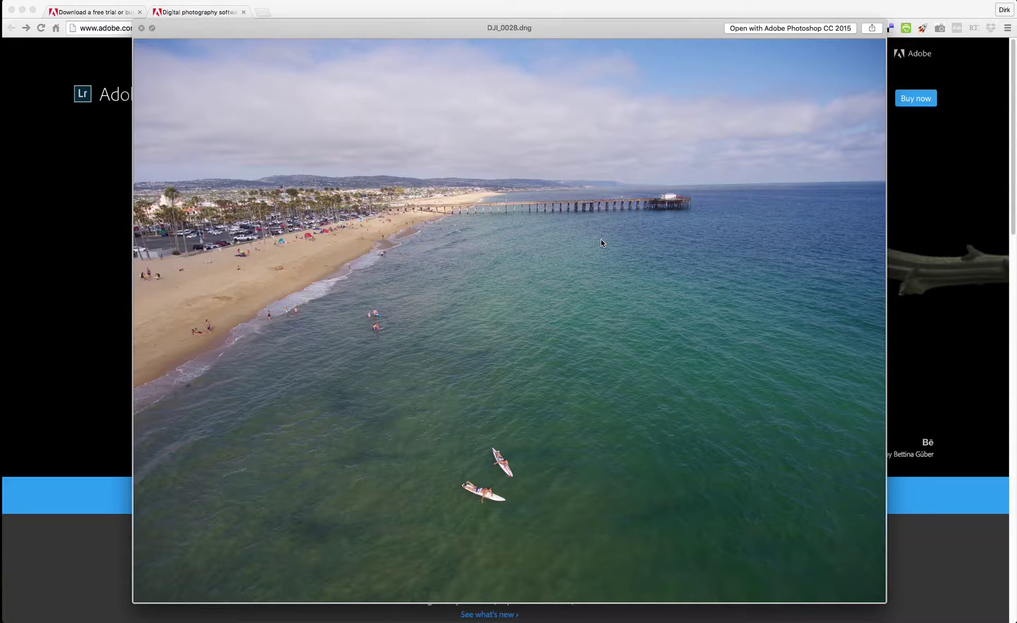
key(space)
click(151, 239)
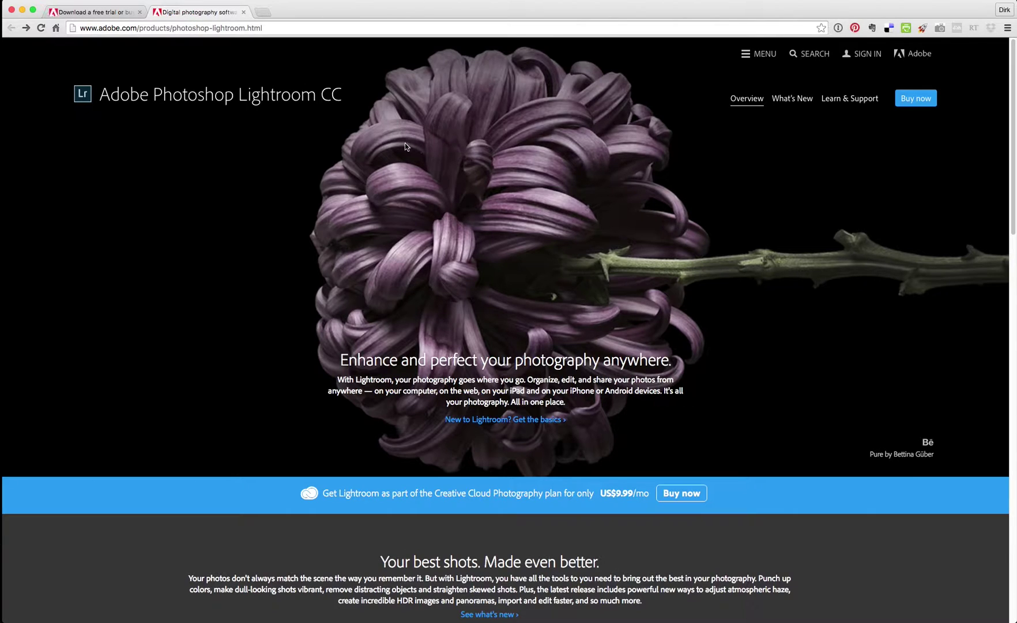
- Expand all available free trials on the Adobe Downloads page and locate the Photoshop Lightroom entry
click(97, 12)
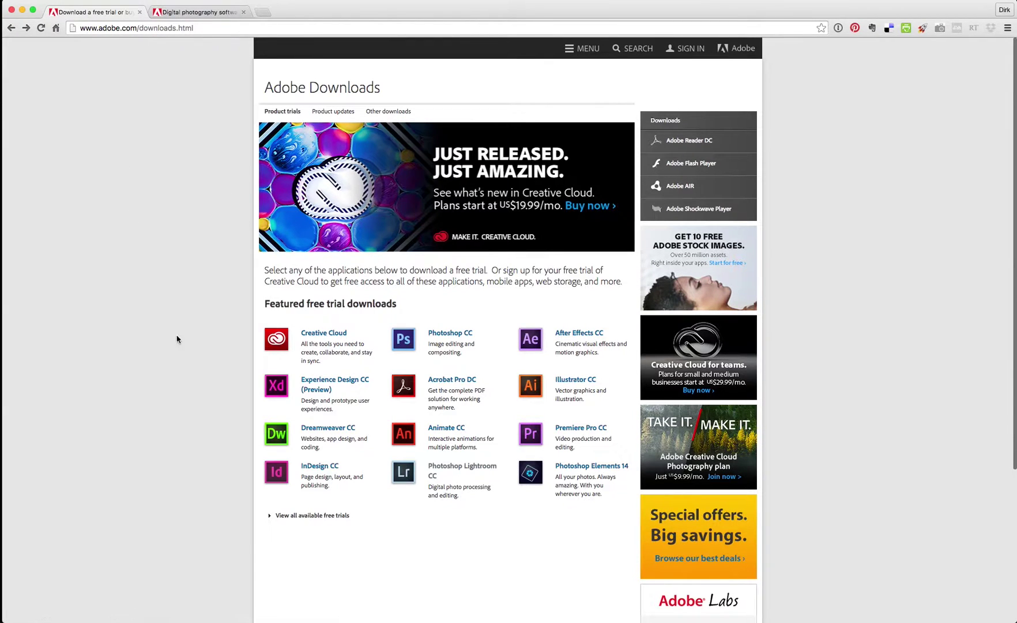
click(293, 516)
scroll(217, 519, down, 5)
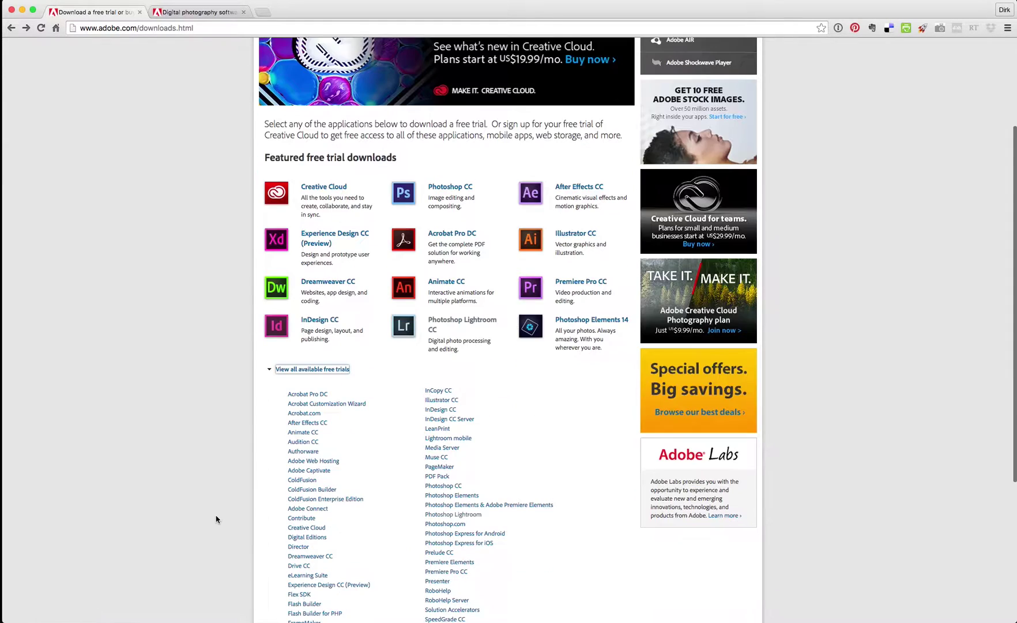
scroll(268, 478, down, 3)
drag(489, 442, 439, 444)
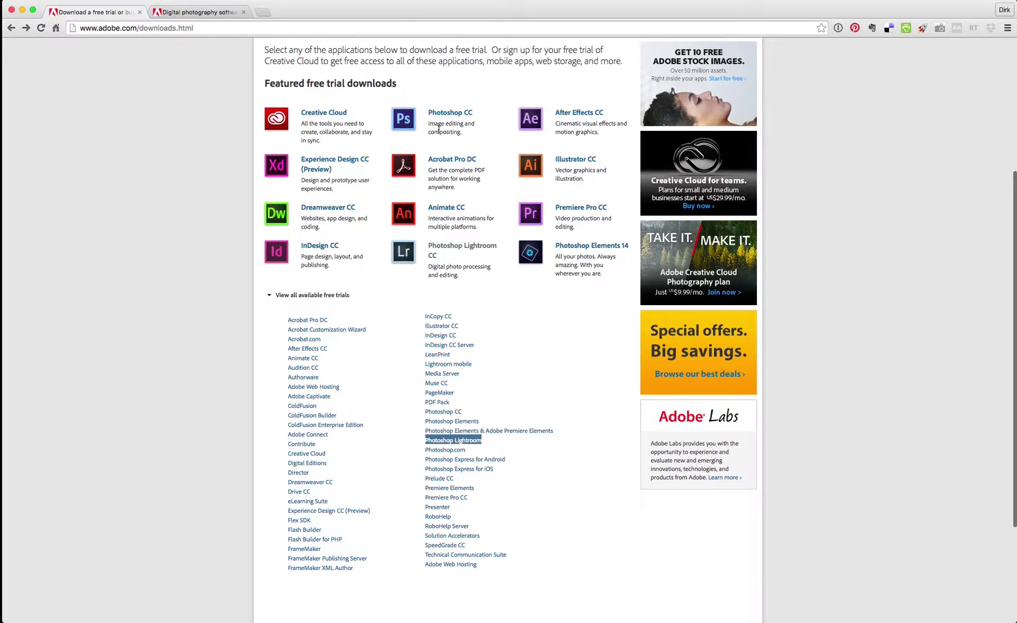
- Bring DJI_0028.dng and DJI_0030.dng from the Finder folder into Lightroom for import
key(super+Tab)
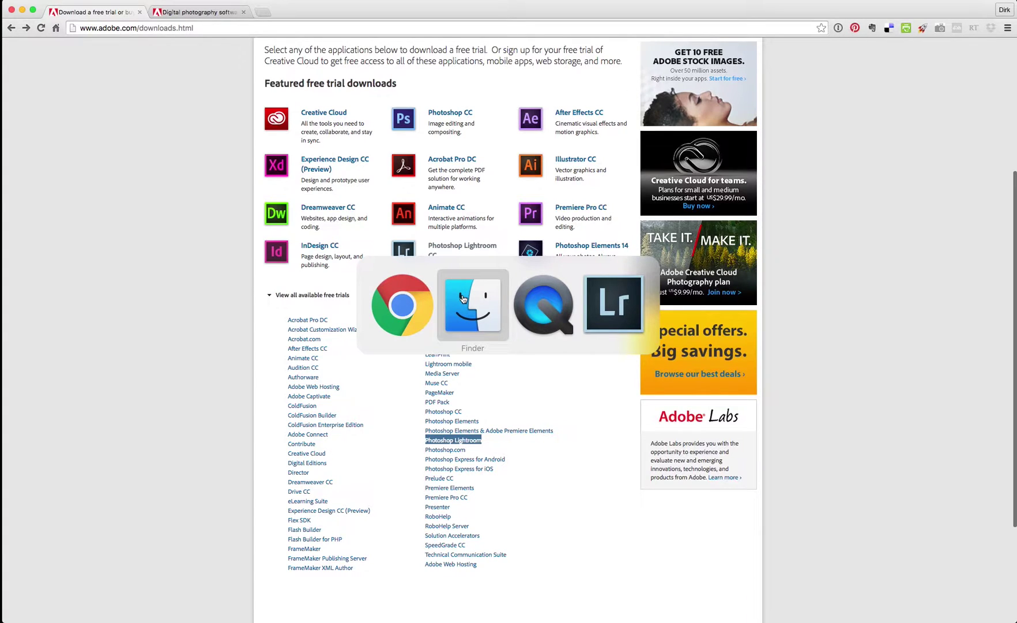
click(462, 298)
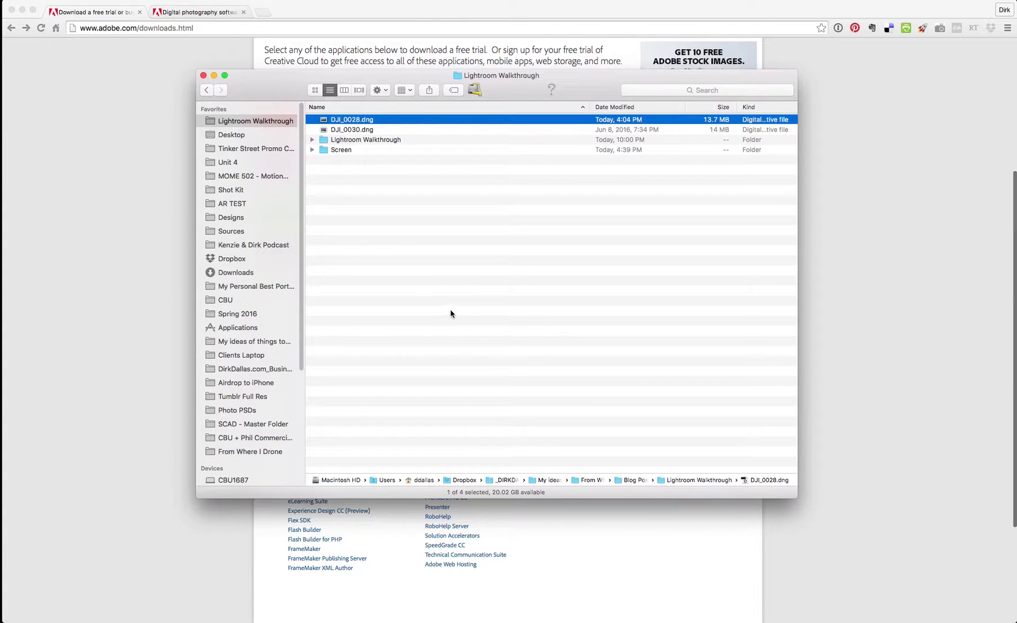
key(super+Tab)
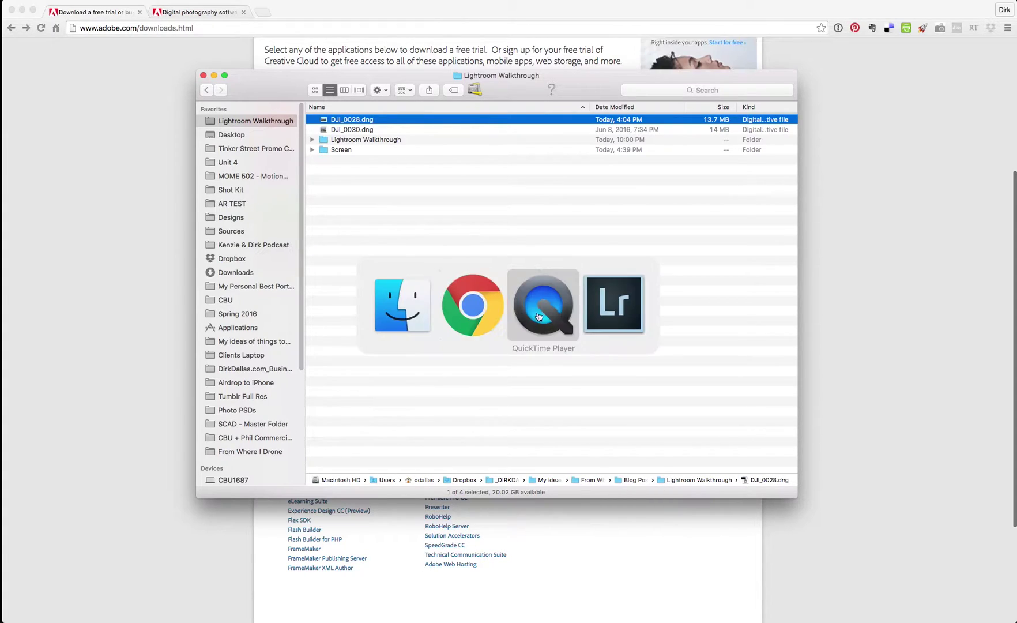
click(585, 308)
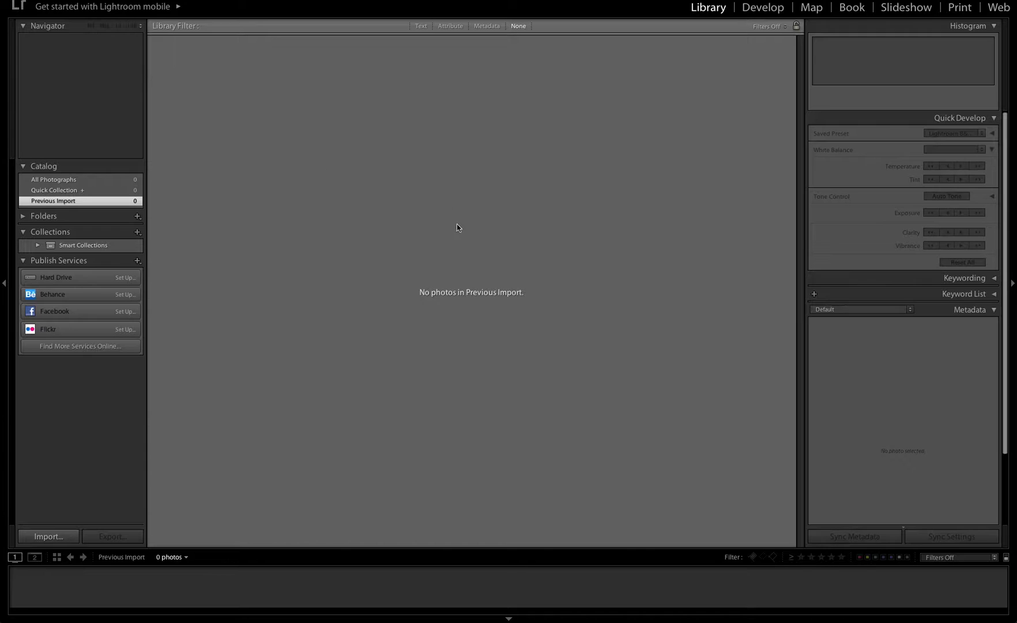
key(super+Tab)
click(468, 306)
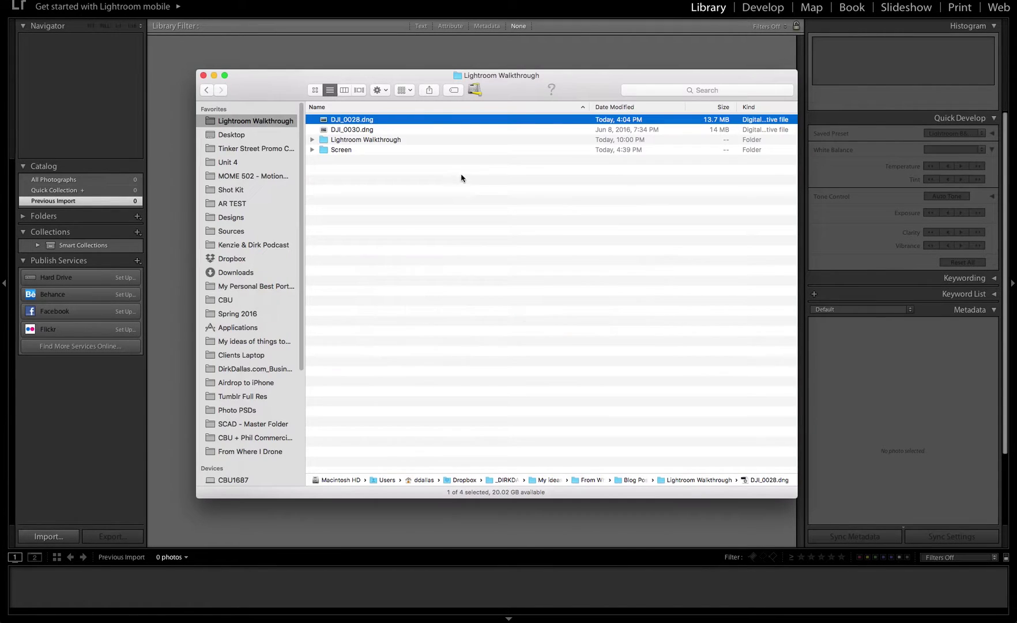
shift+click(371, 132)
drag(368, 123, 9, 313)
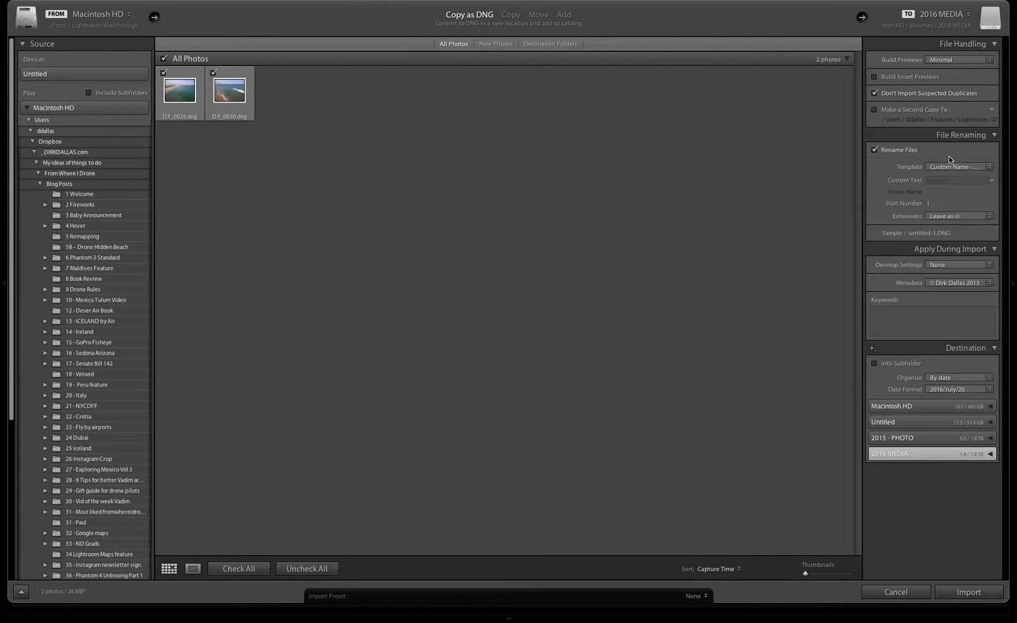
- Import both photos with the custom file name text Drone Beach and the keywords drone, phantom 4, beach
click(950, 179)
text(Drone Beach)
click(905, 314)
text(drone)
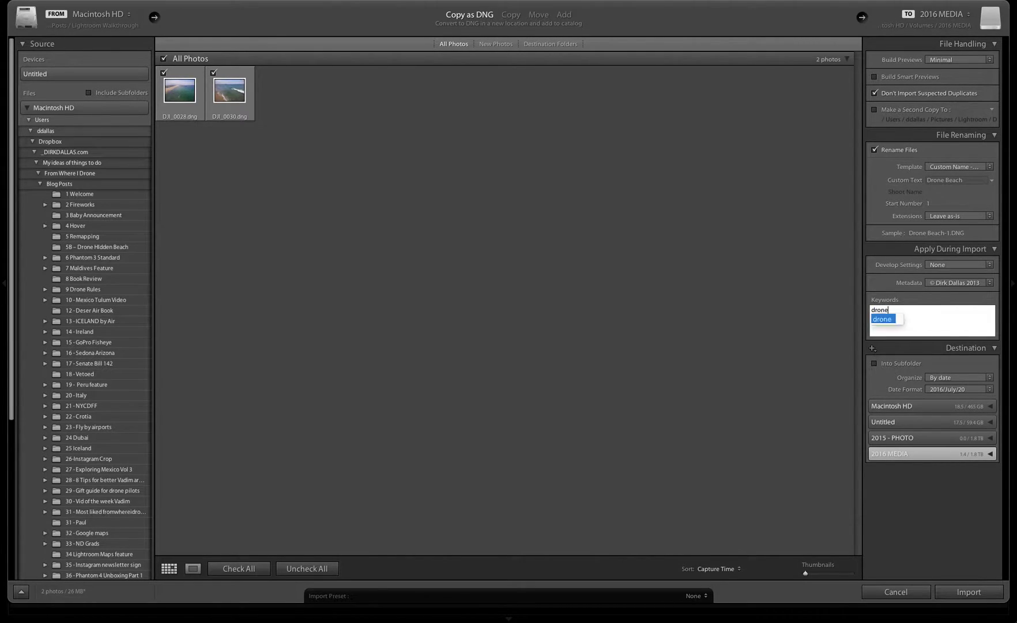
text(, phantom 4)
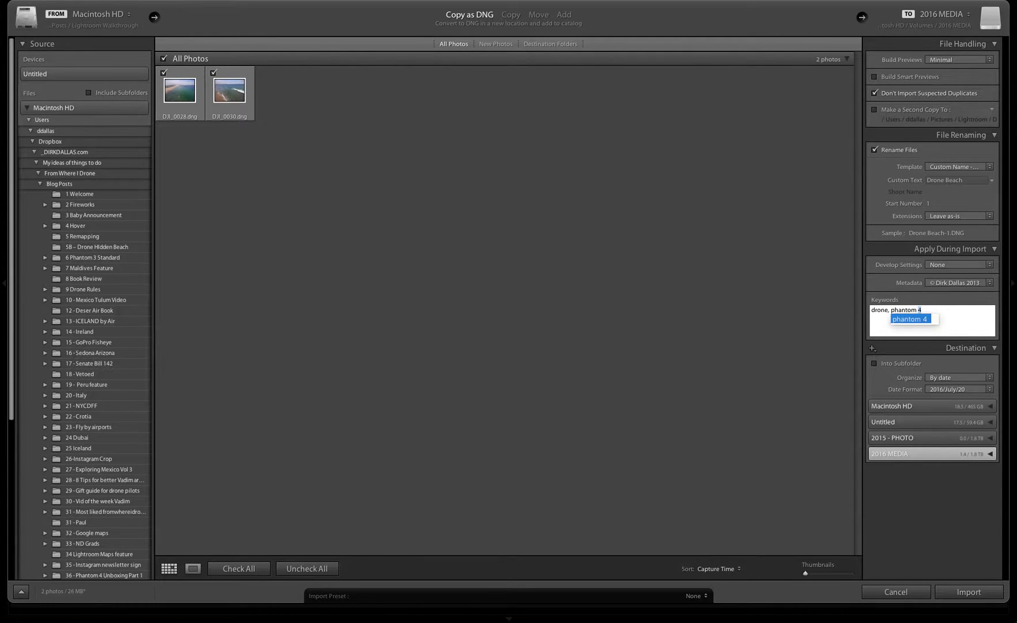
text(, beach)
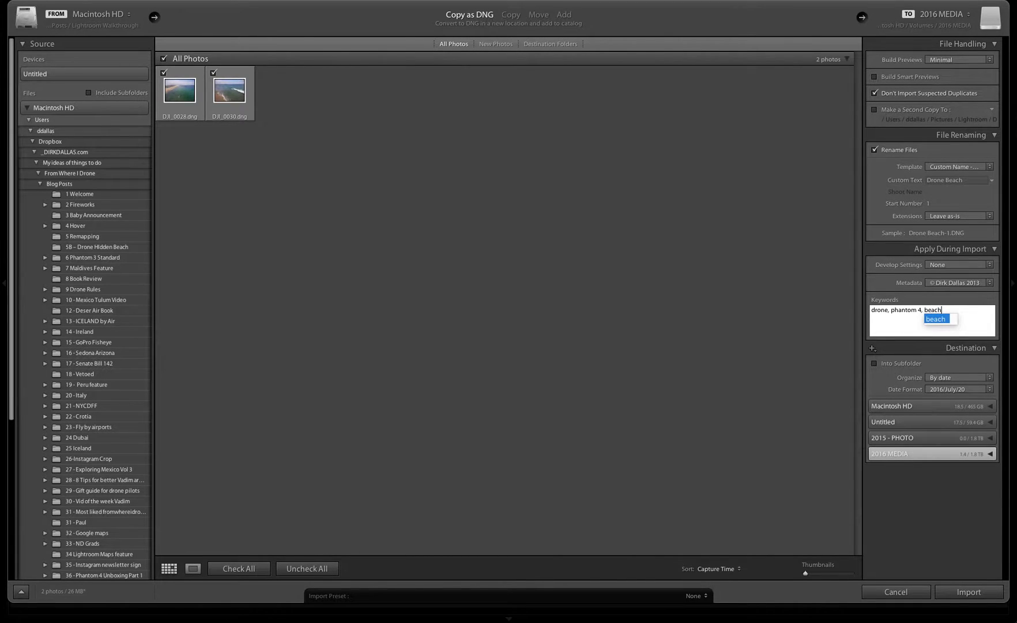
key(Return)
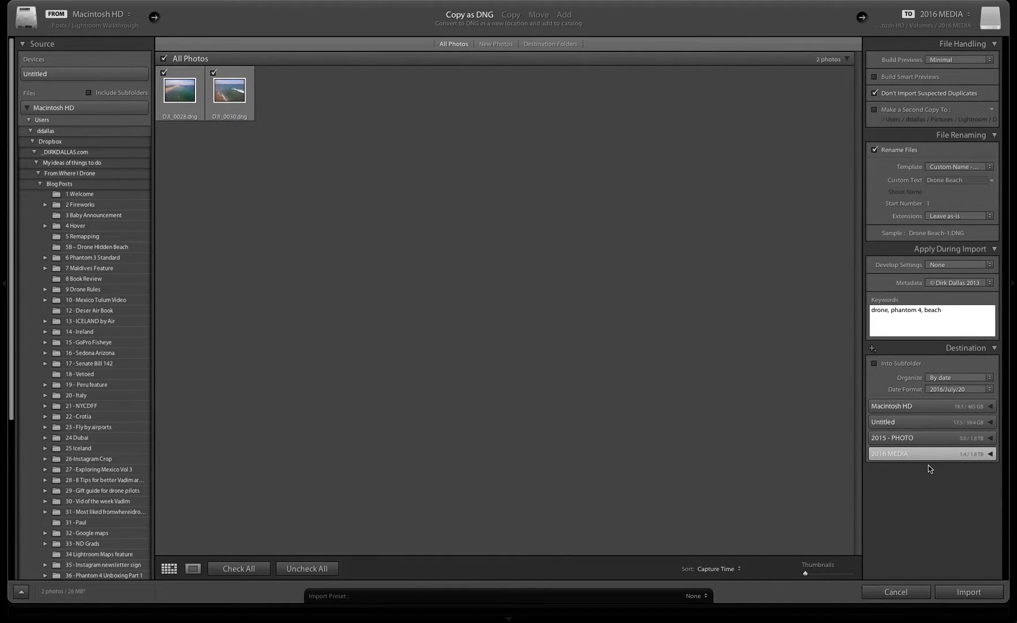
click(964, 592)
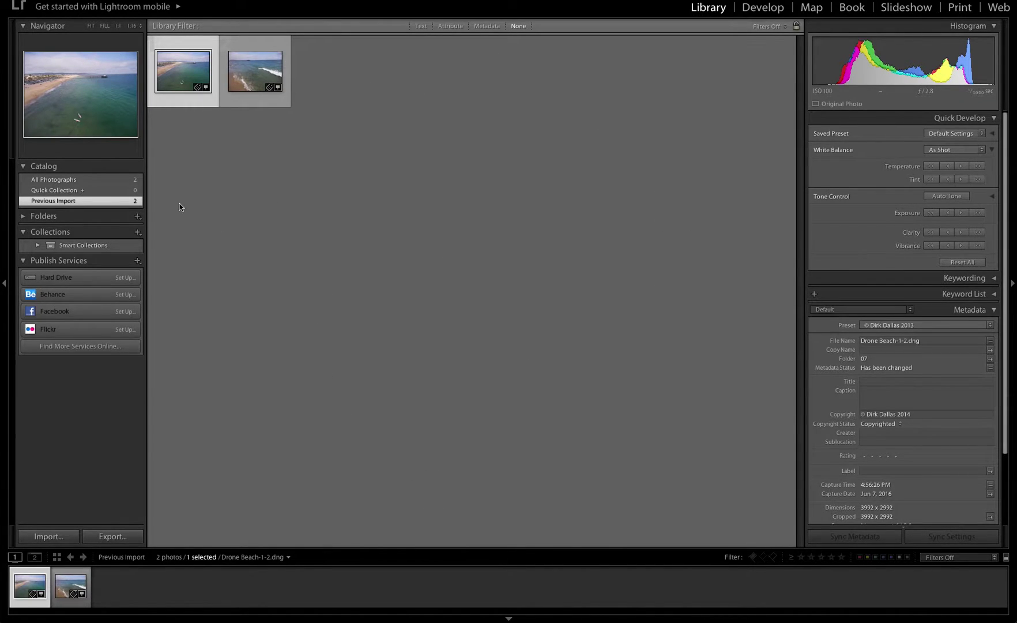
- Rate the imported photo of the beach and pier three stars in the Library
mouse_move(188, 71)
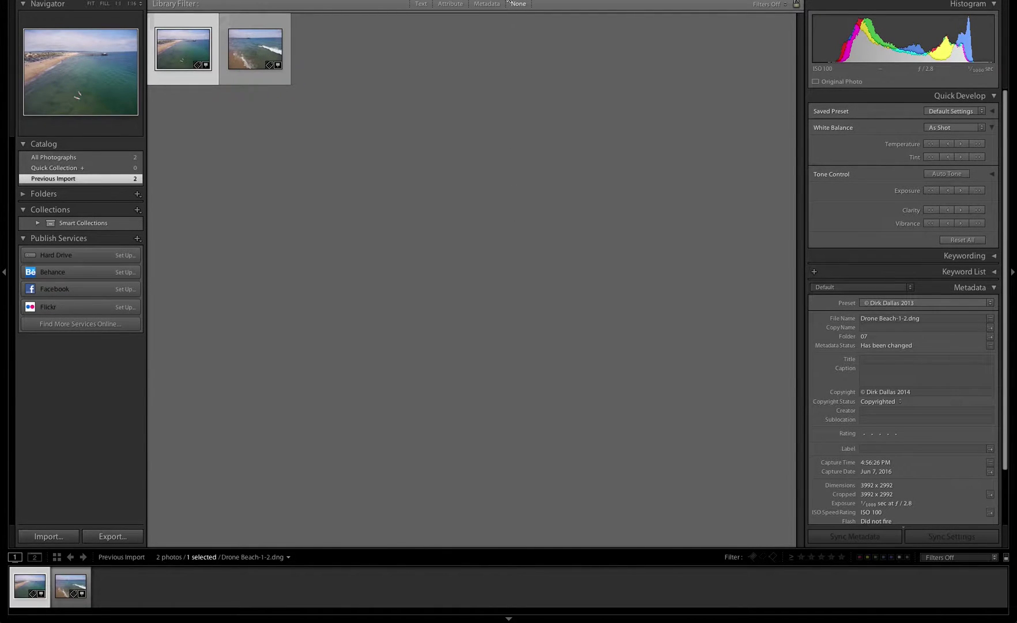
mouse_move(508, 1)
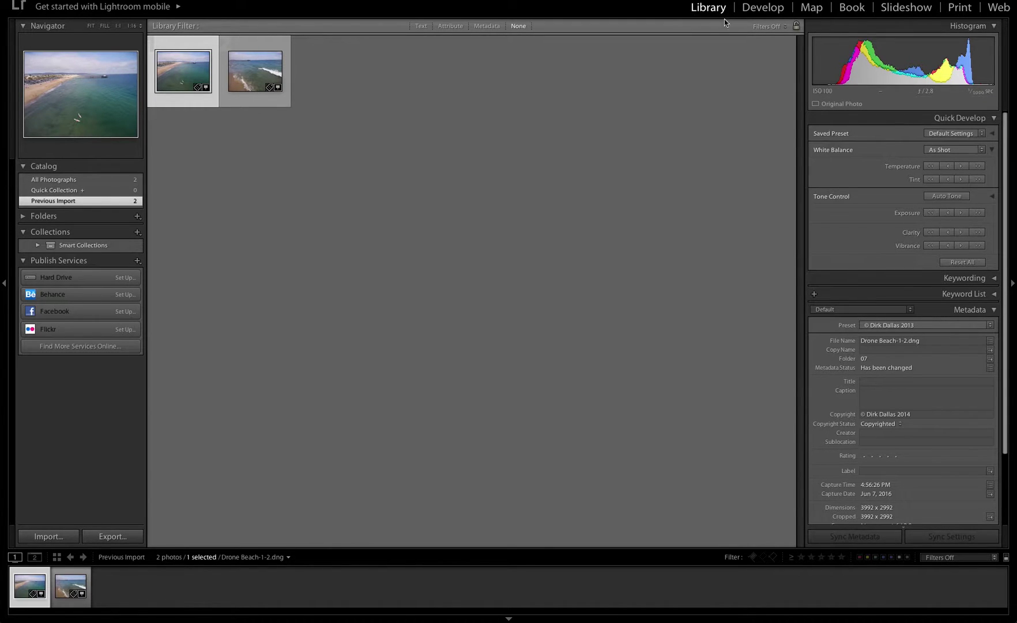
click(758, 11)
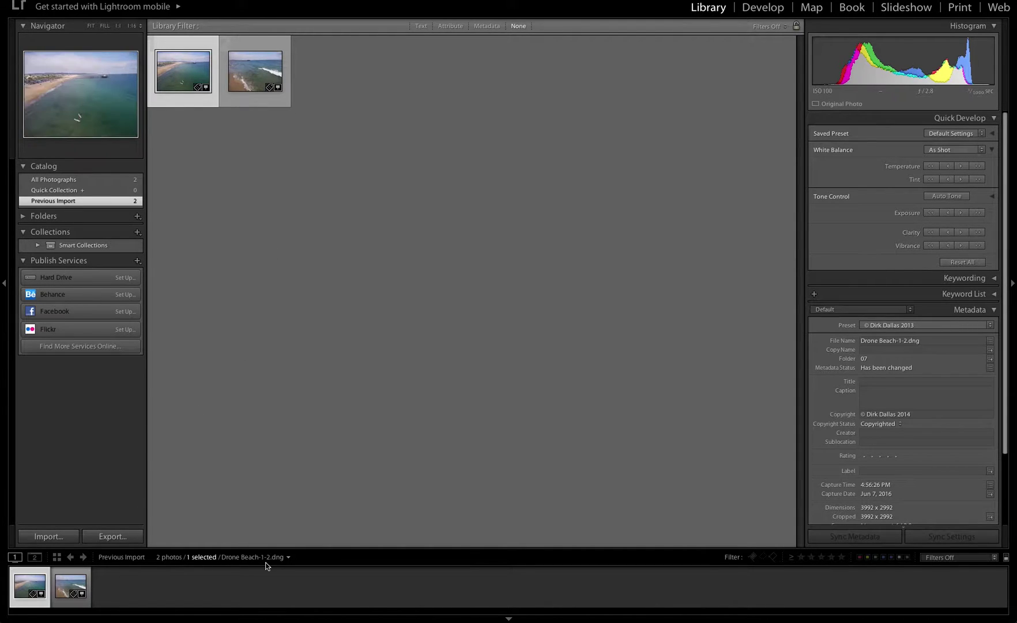
key(3)
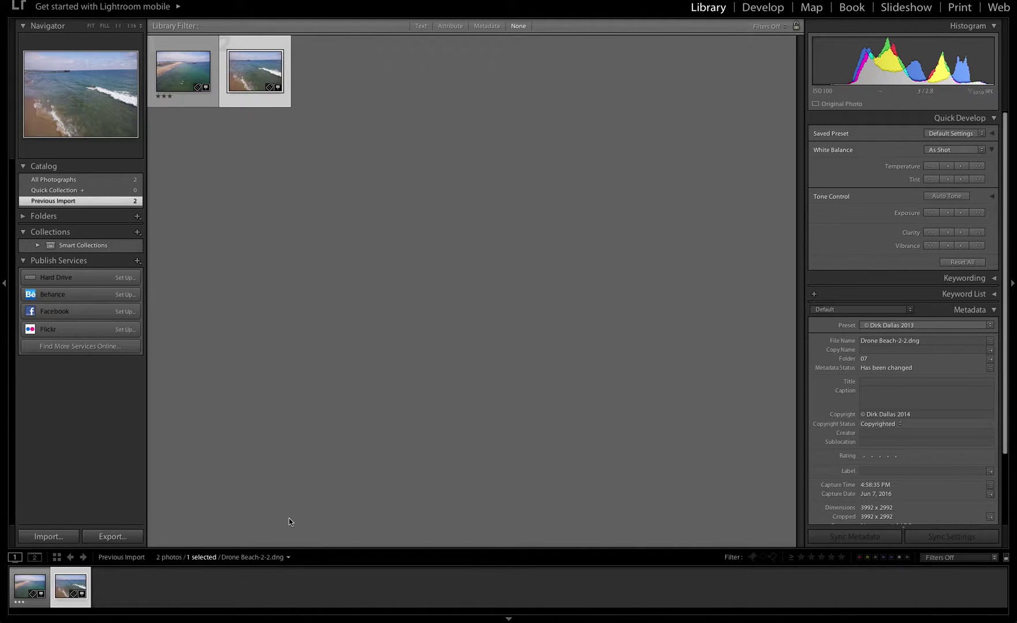
- Filter the library to rejected photos by flag and clear the filter again
click(752, 557)
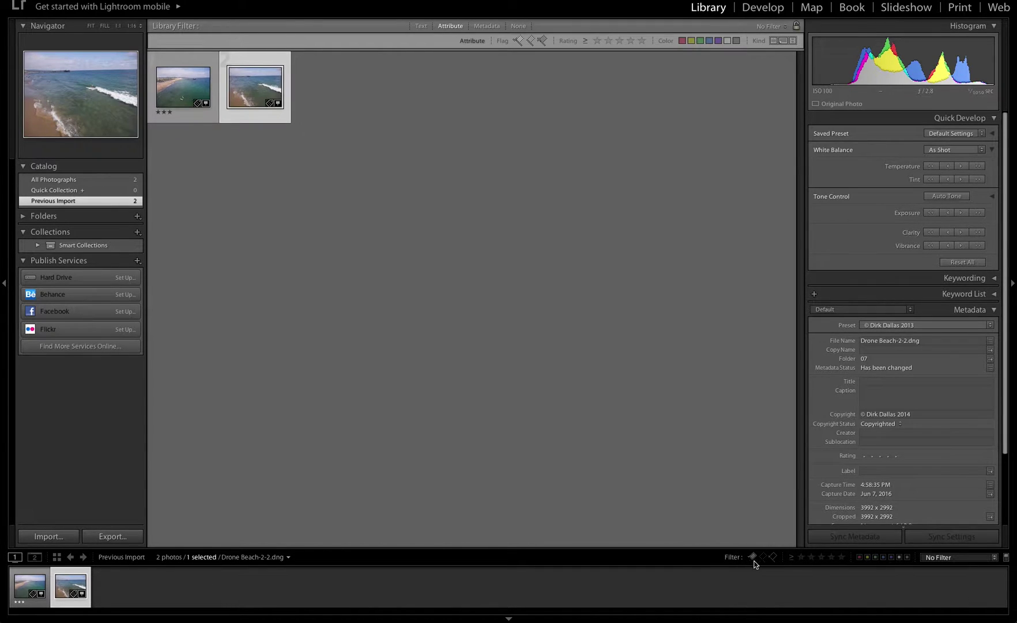
click(768, 559)
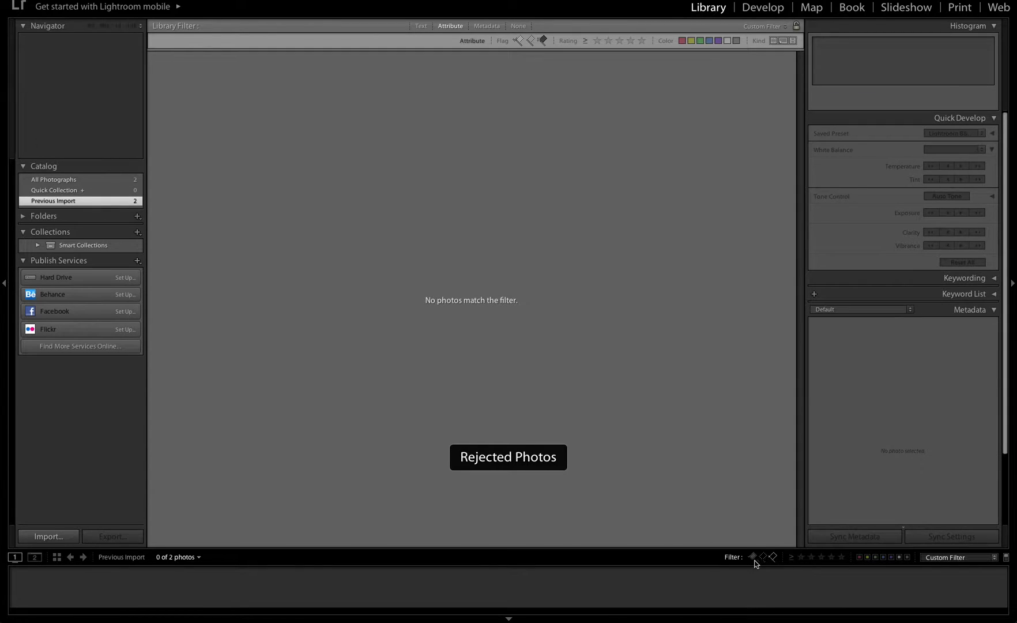
click(768, 559)
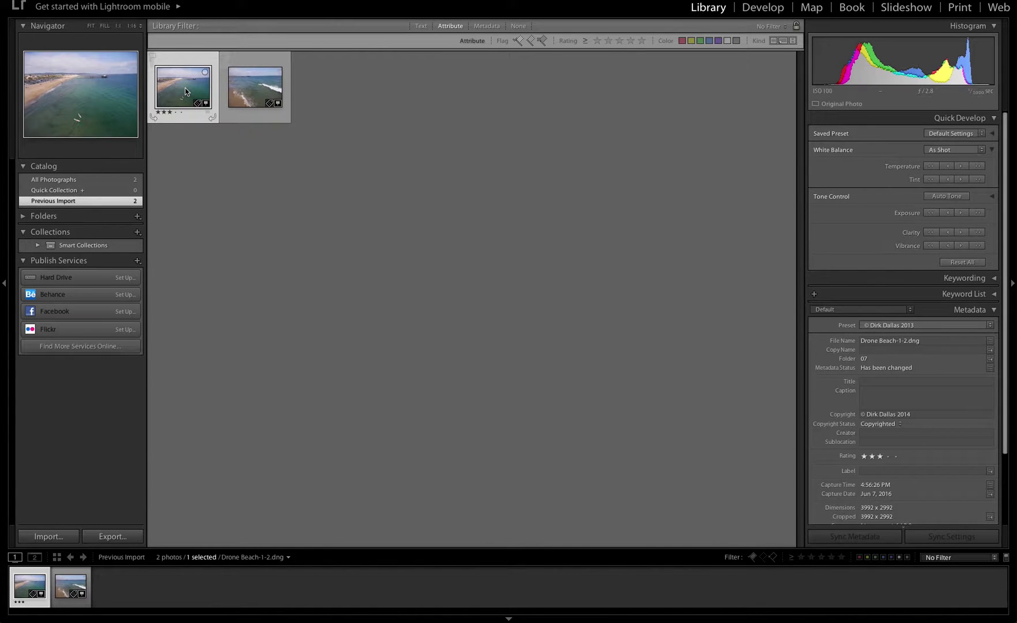
- Open the three-star photo for cropping in the Develop module, with the Basic adjustments collapsed
click(763, 8)
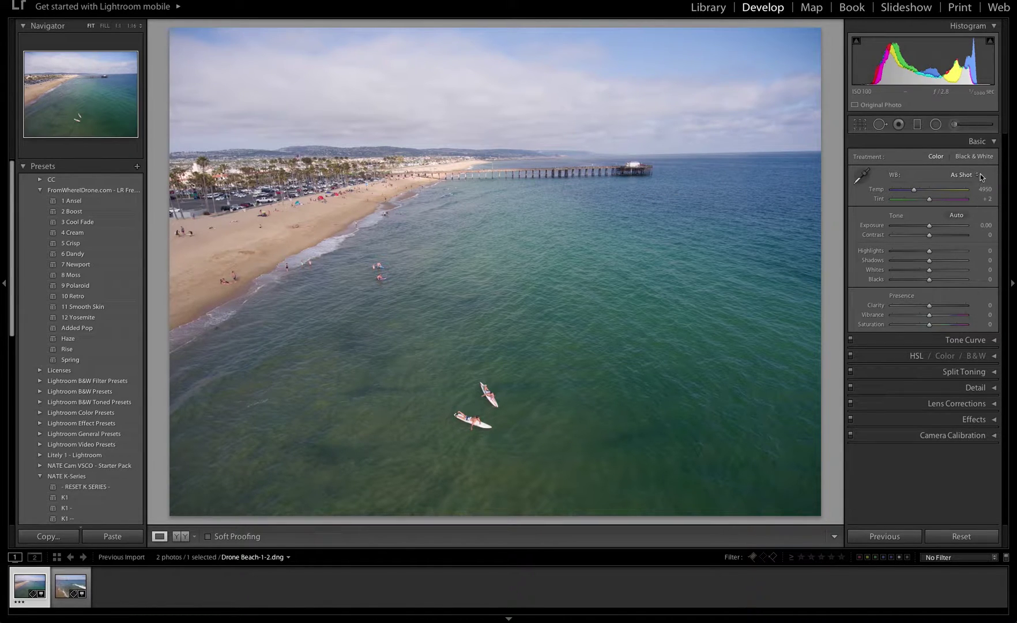
click(978, 143)
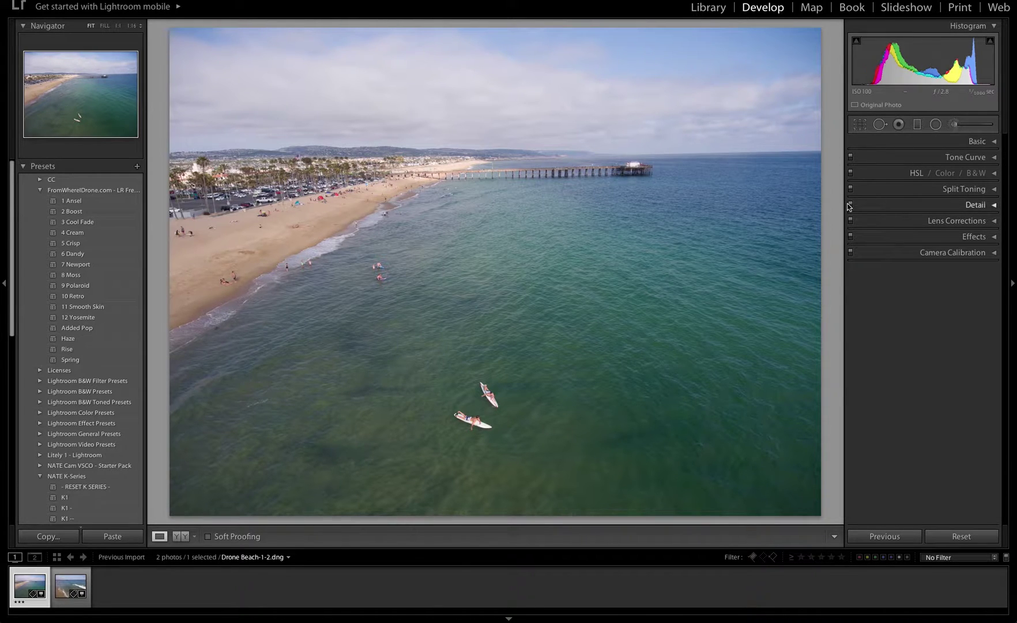
click(859, 125)
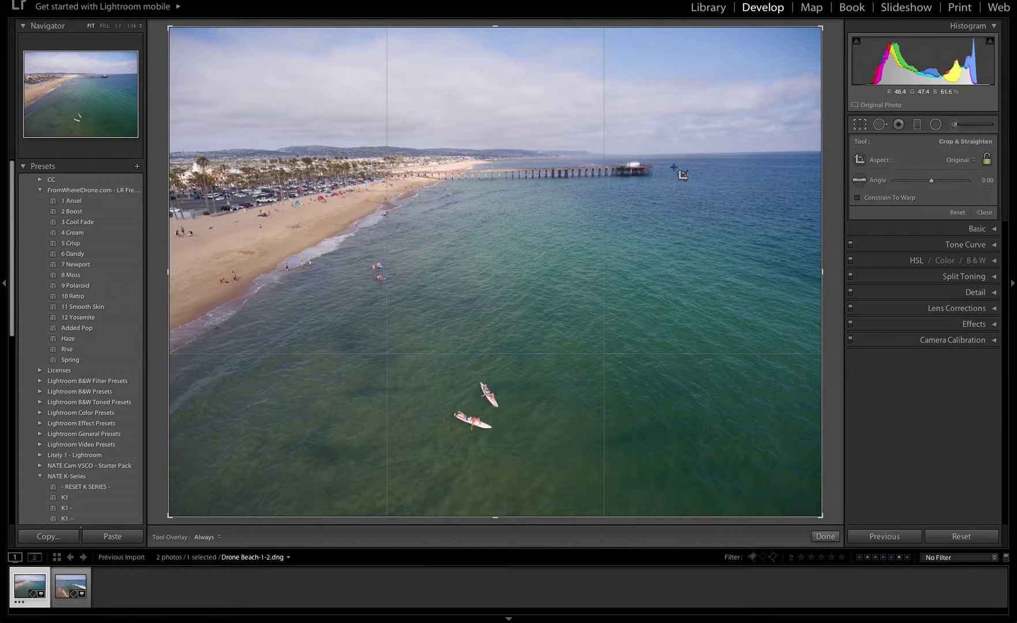
- Try tighter and wider crops from the photo's lower-left corner and reset the crop
drag(170, 516, 352, 367)
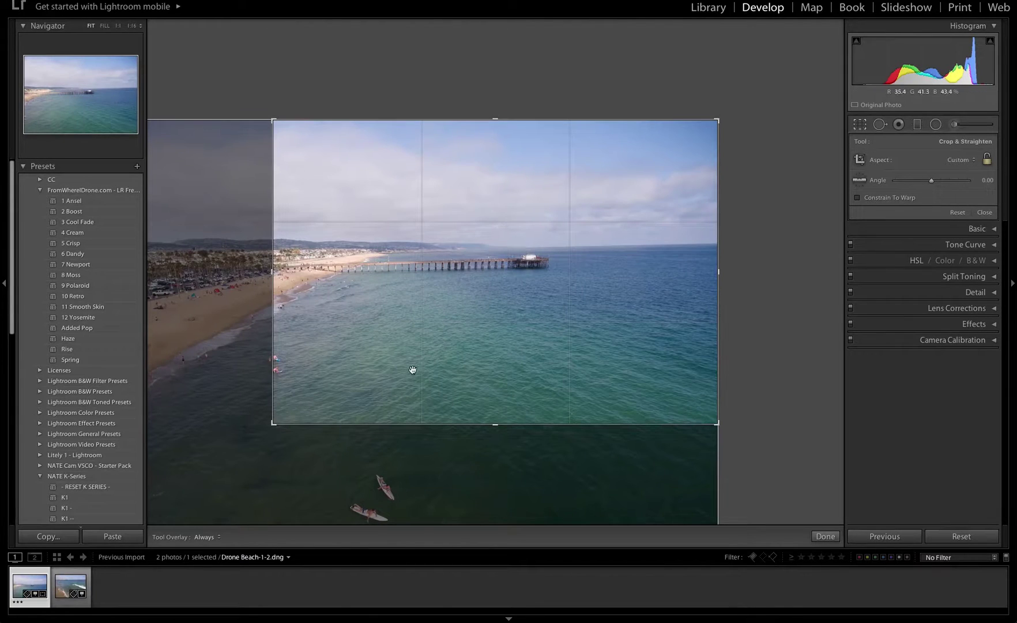
drag(273, 423, 188, 484)
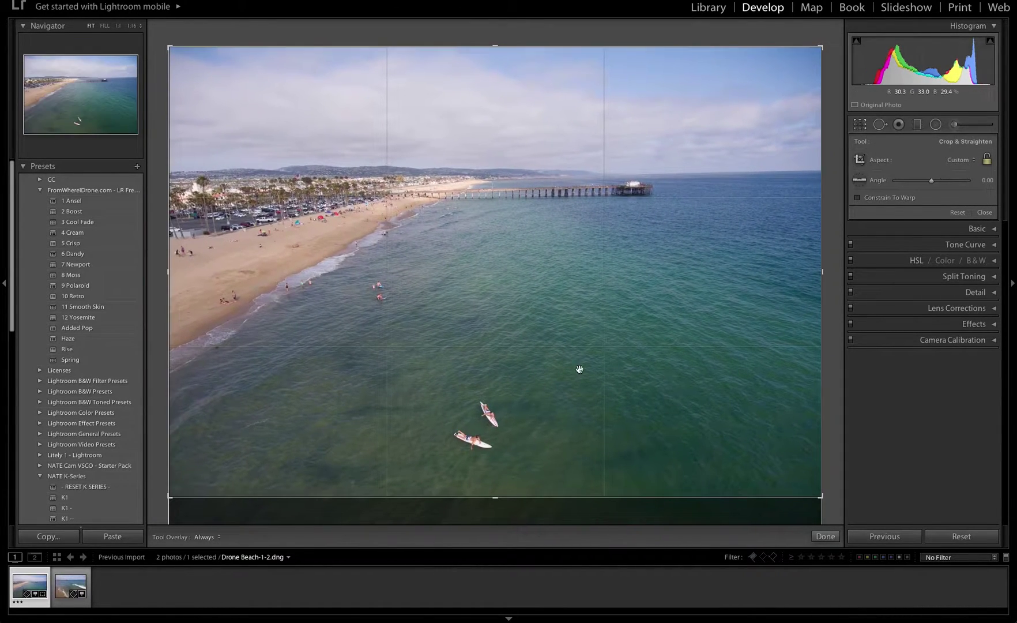
click(960, 212)
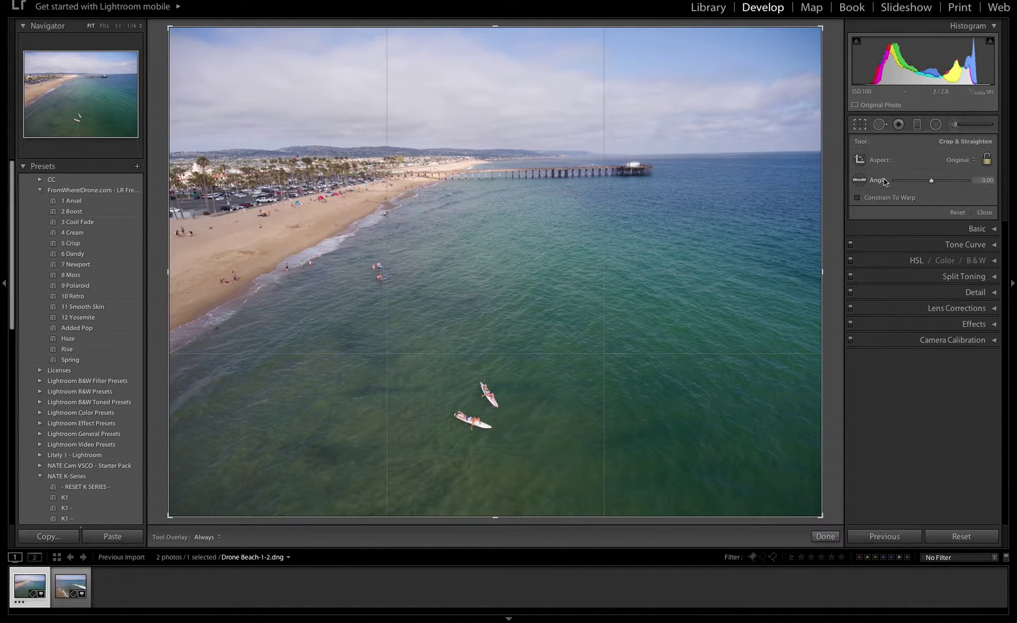
- Straighten the photo along the ocean horizon to an angle of about 1.21 and apply the crop
click(859, 181)
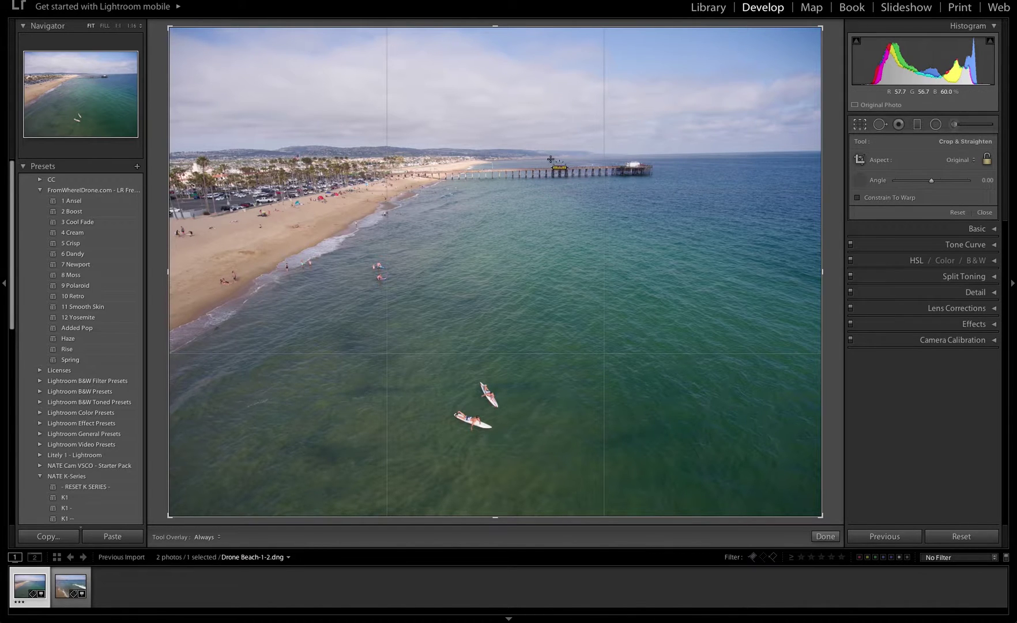
drag(574, 156, 802, 152)
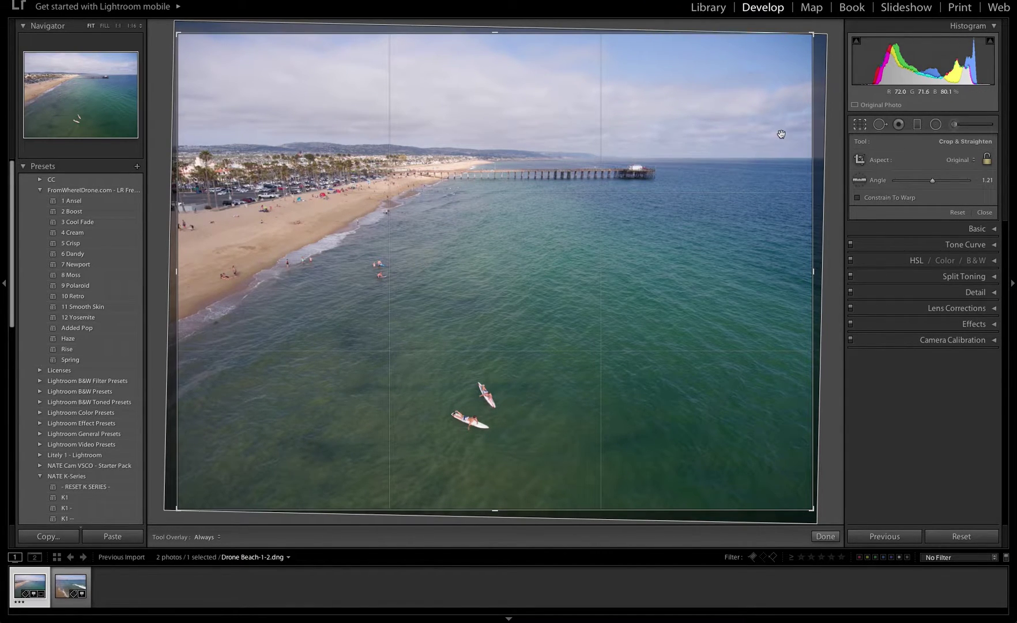
key(Return)
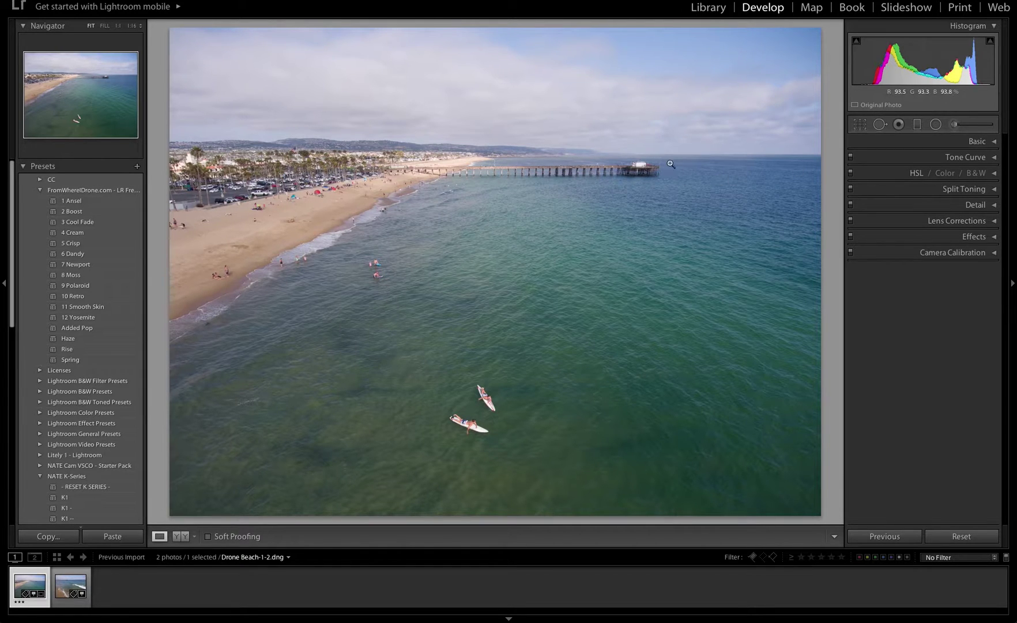
click(860, 125)
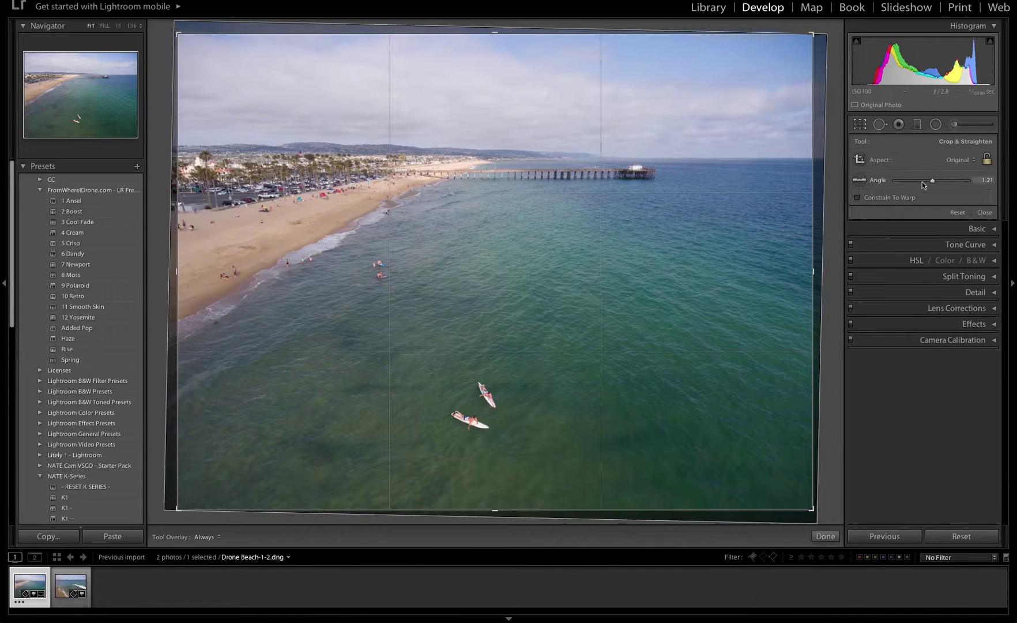
click(984, 212)
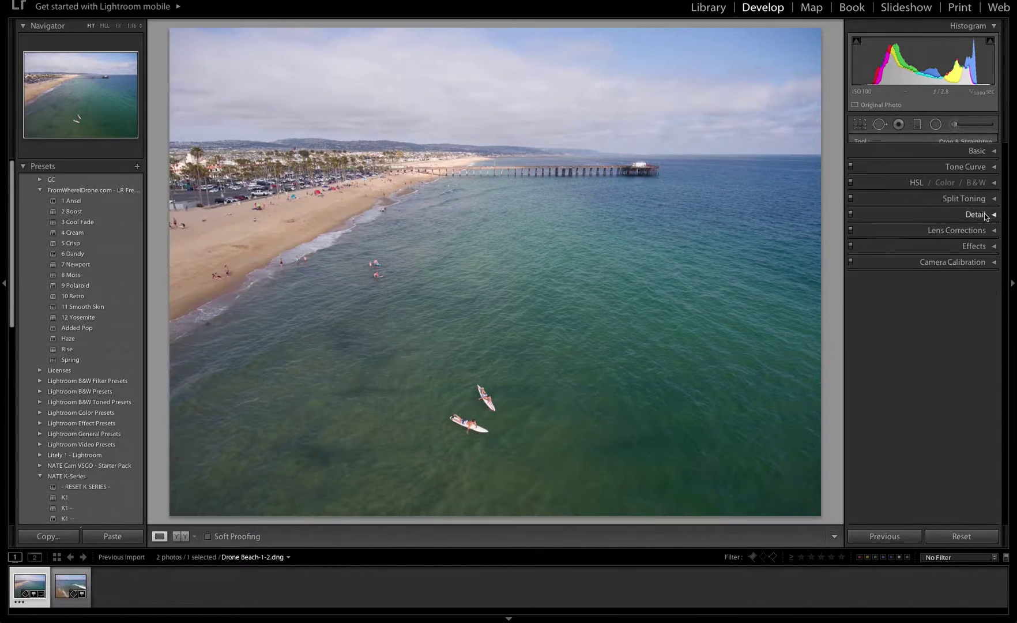
- Remove the two swimmers in the water near the shoreline with the Heal brush at size 75, and expand the Basic adjustments
click(881, 124)
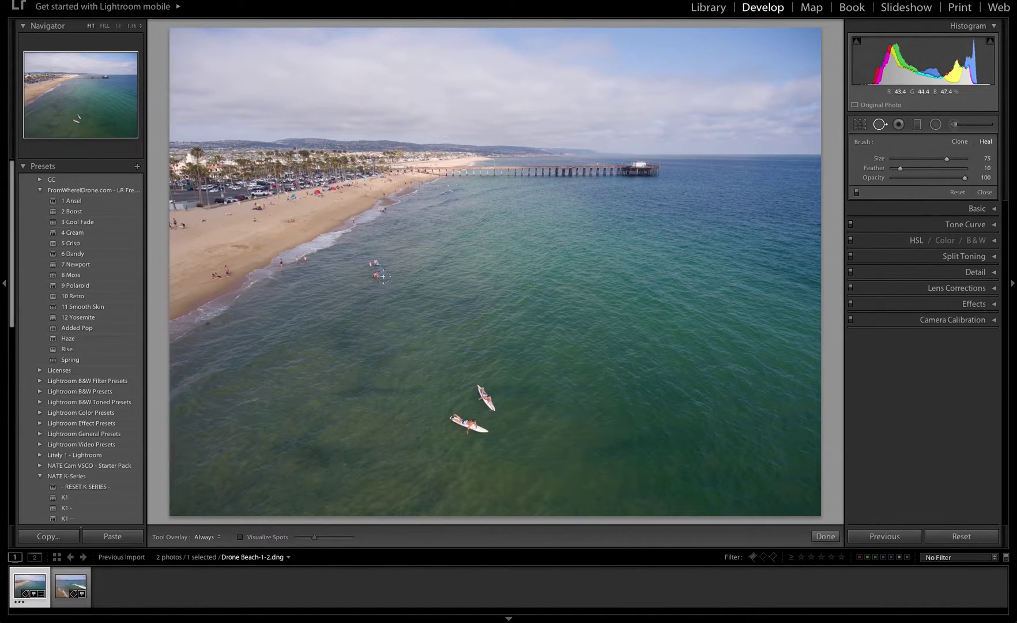
drag(380, 276, 372, 268)
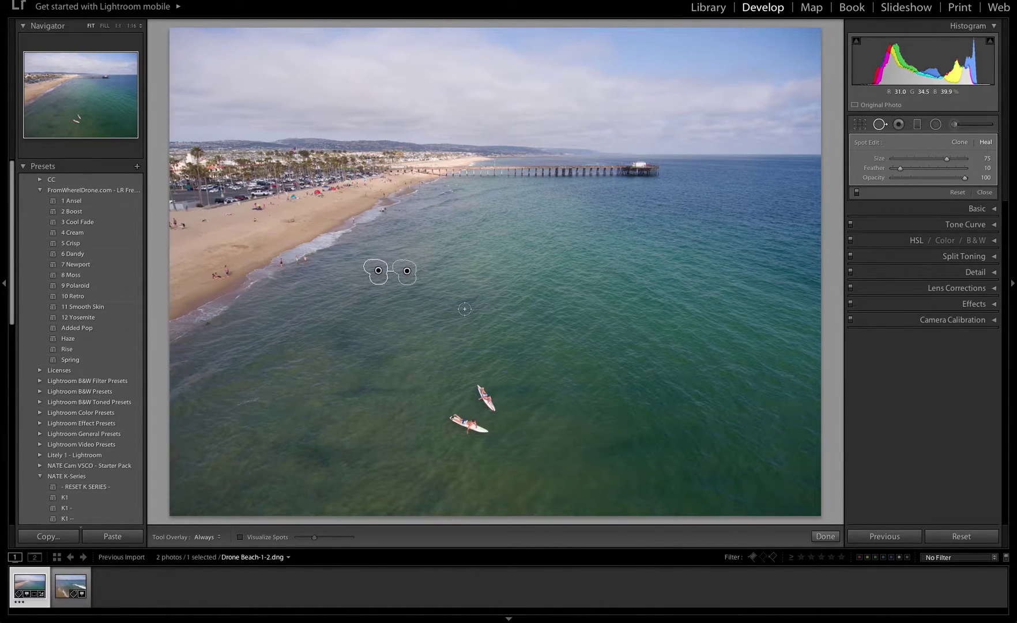
key(Escape)
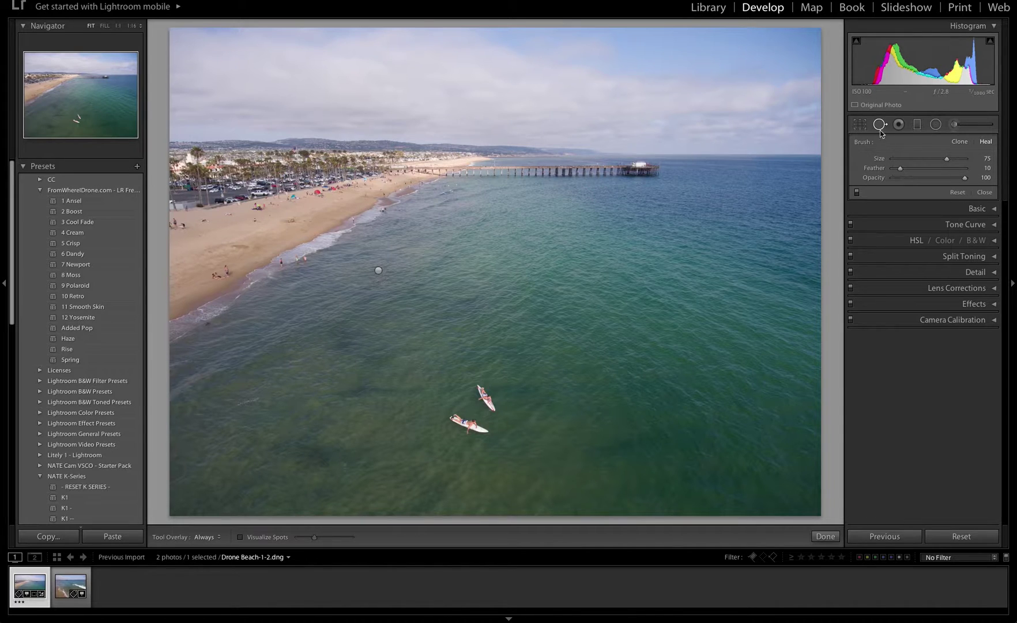
click(985, 193)
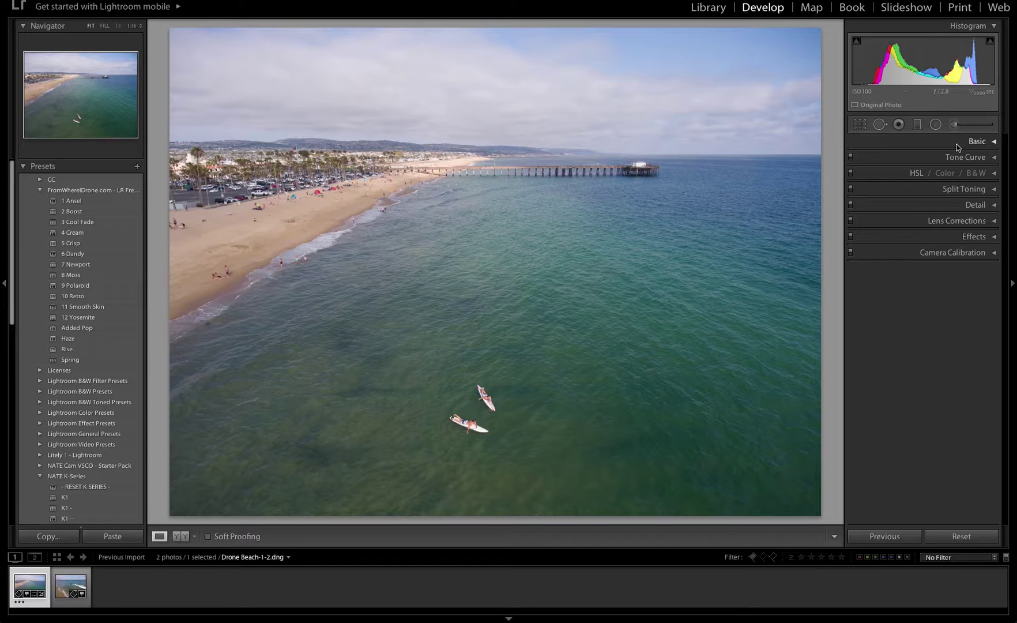
click(956, 144)
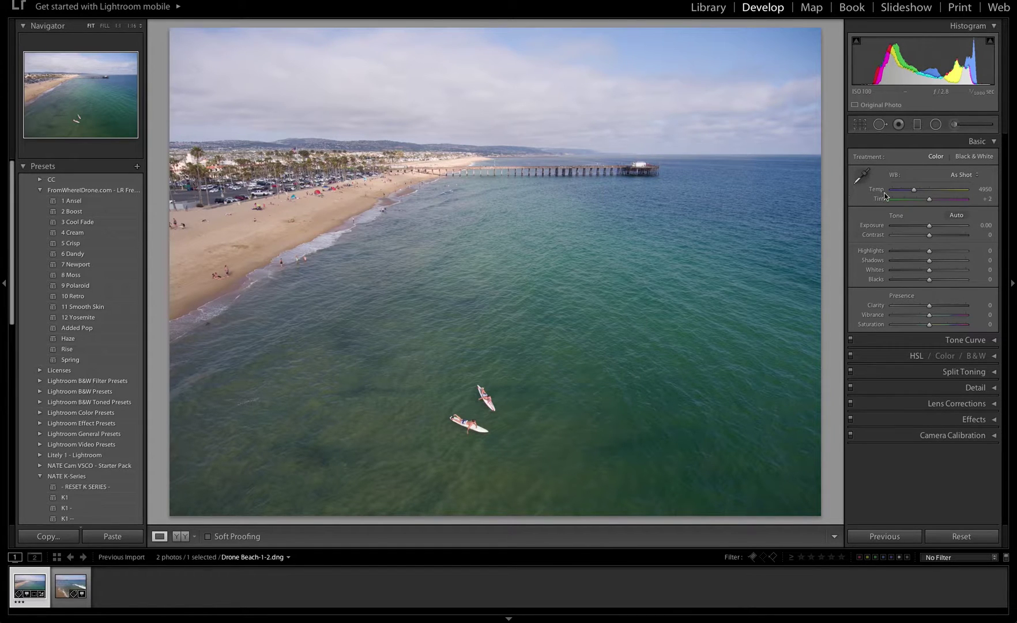
- Try a cool temperature of about 2868 and a warm one of 12175, and bring it back to about 4984
drag(913, 190, 901, 192)
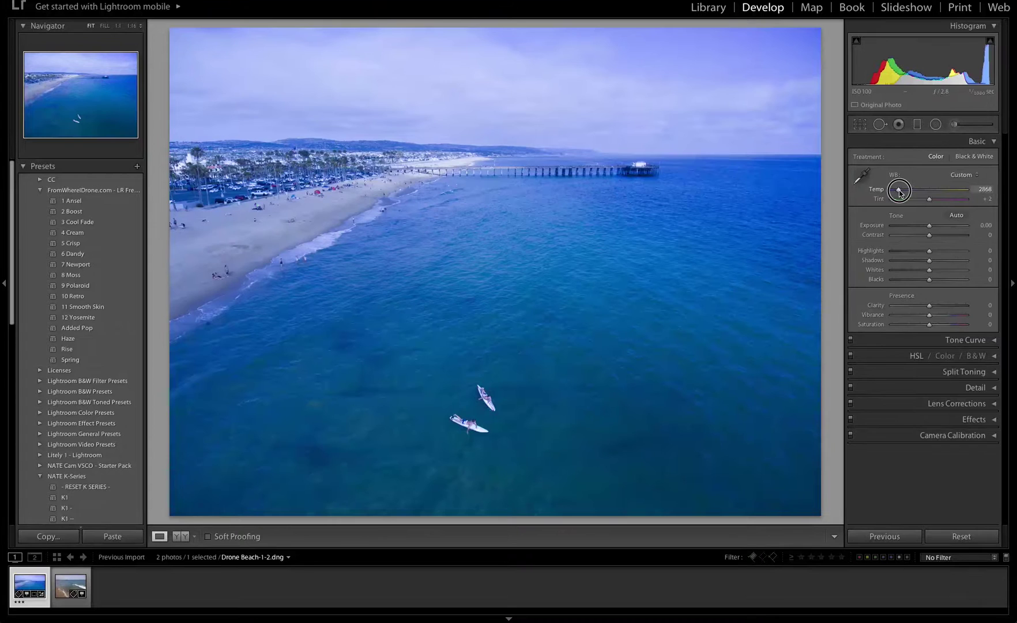
drag(900, 192, 947, 196)
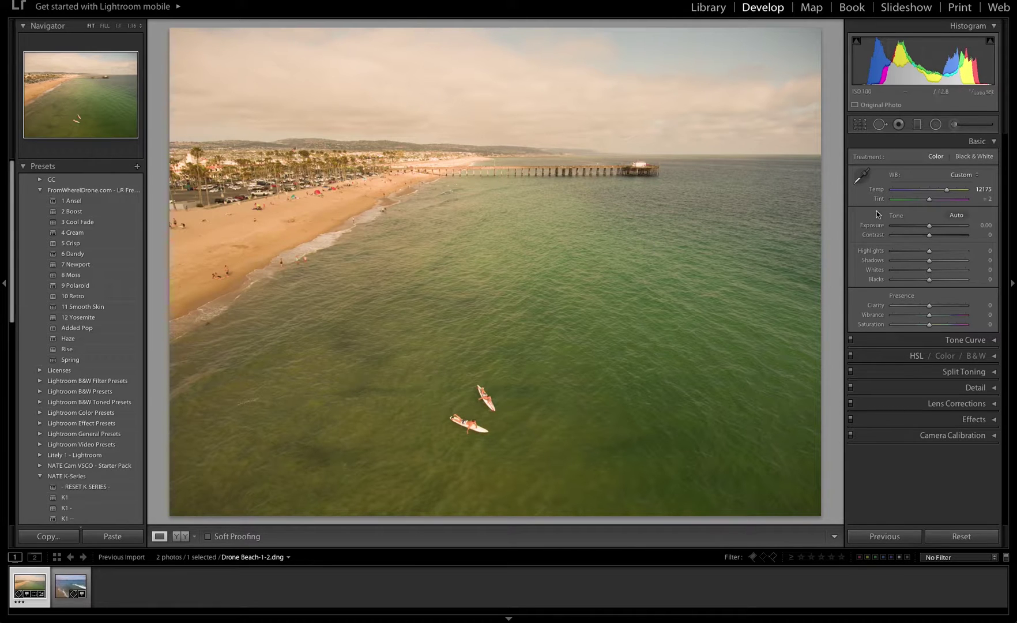
drag(949, 192, 916, 195)
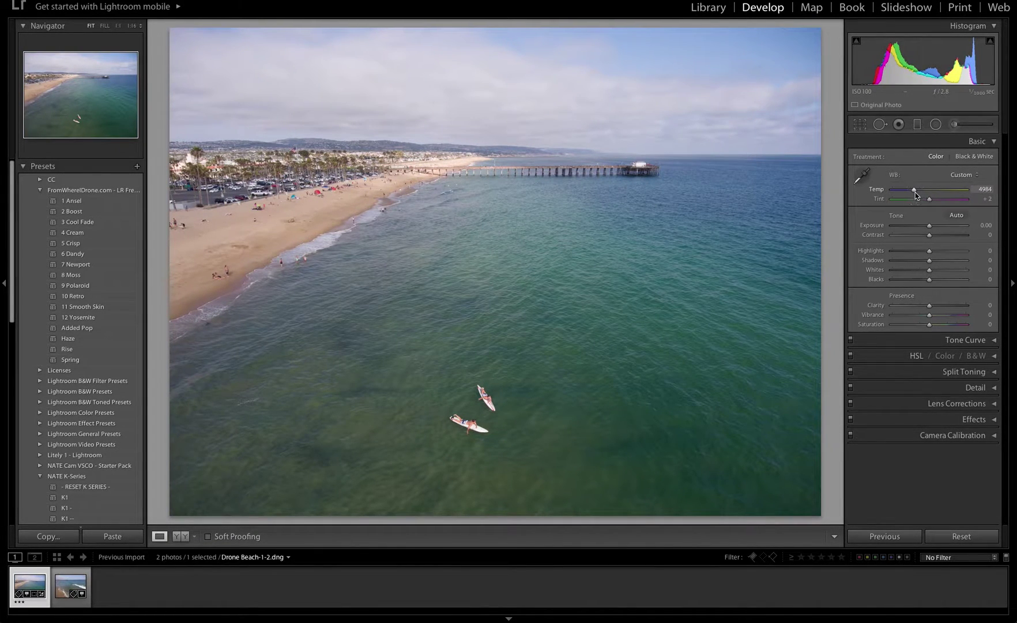
- Try the Shade and Daylight white balance presets, restore As Shot, and test slight temperature and tint shifts ending at 4950 and +2
click(959, 174)
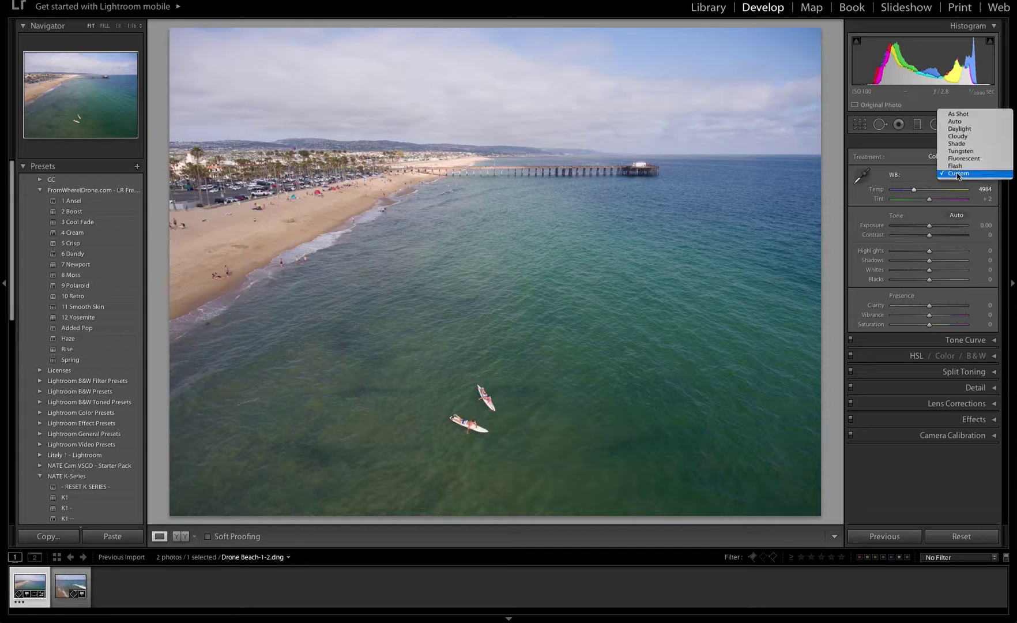
click(959, 145)
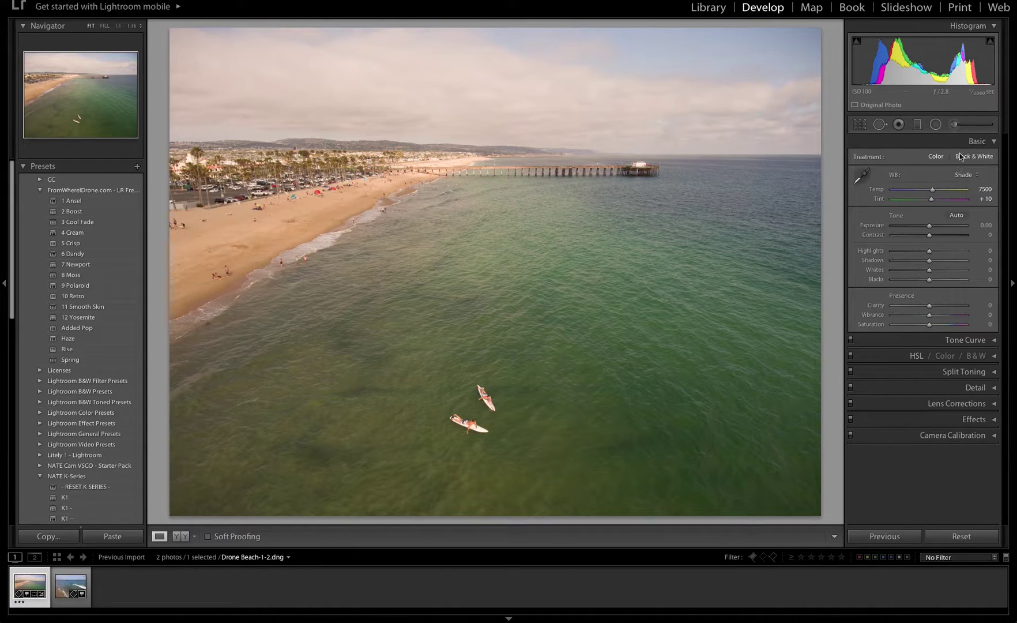
click(963, 174)
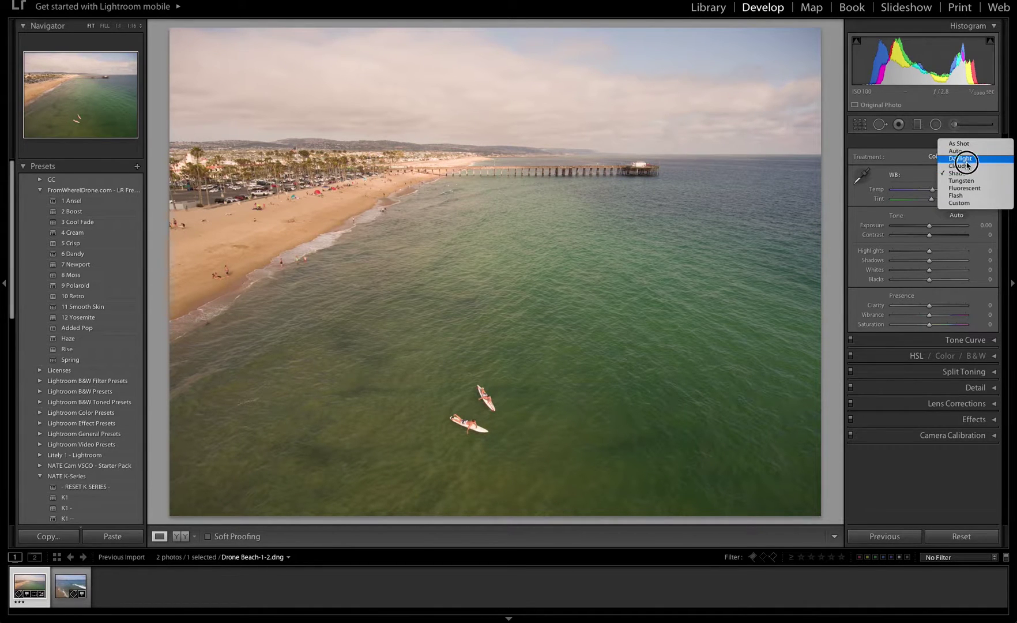
click(967, 162)
click(960, 176)
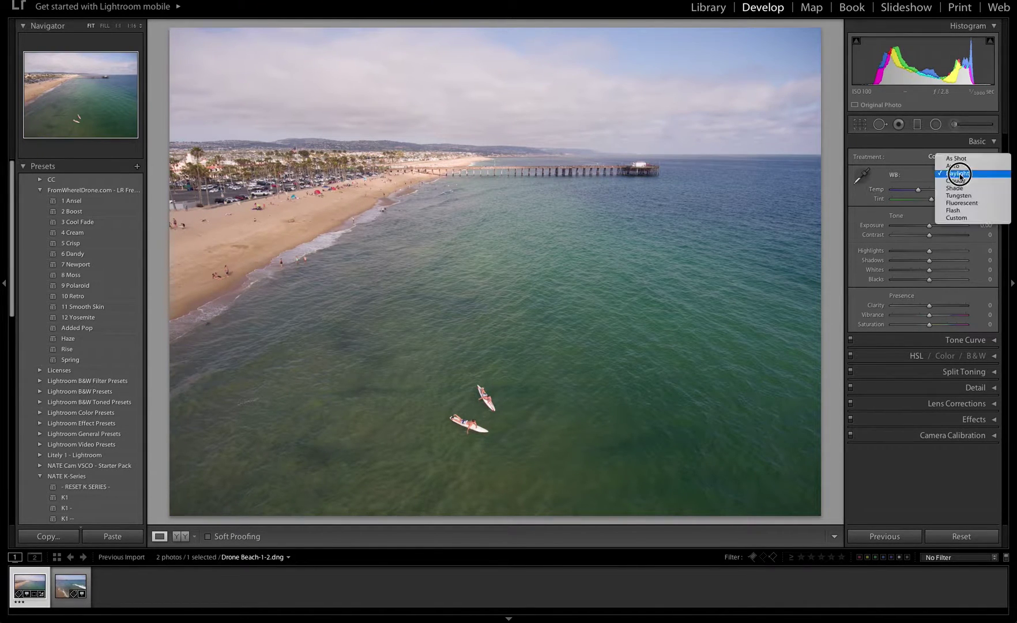
click(959, 159)
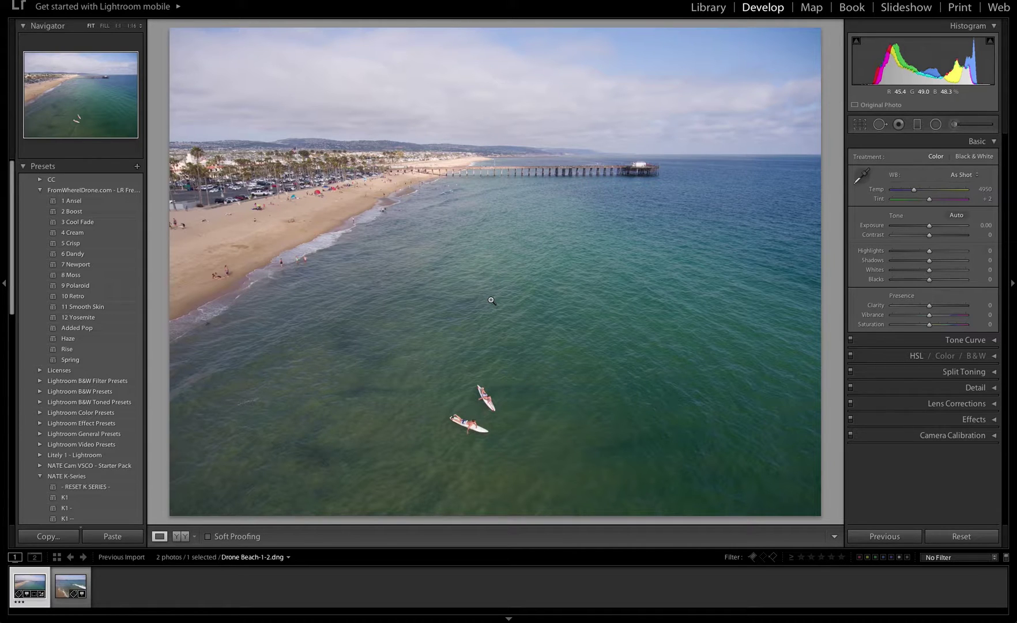
mouse_move(929, 199)
mouse_down()
mouse_move(898, 205)
mouse_move(954, 209)
mouse_move(928, 211)
mouse_up()
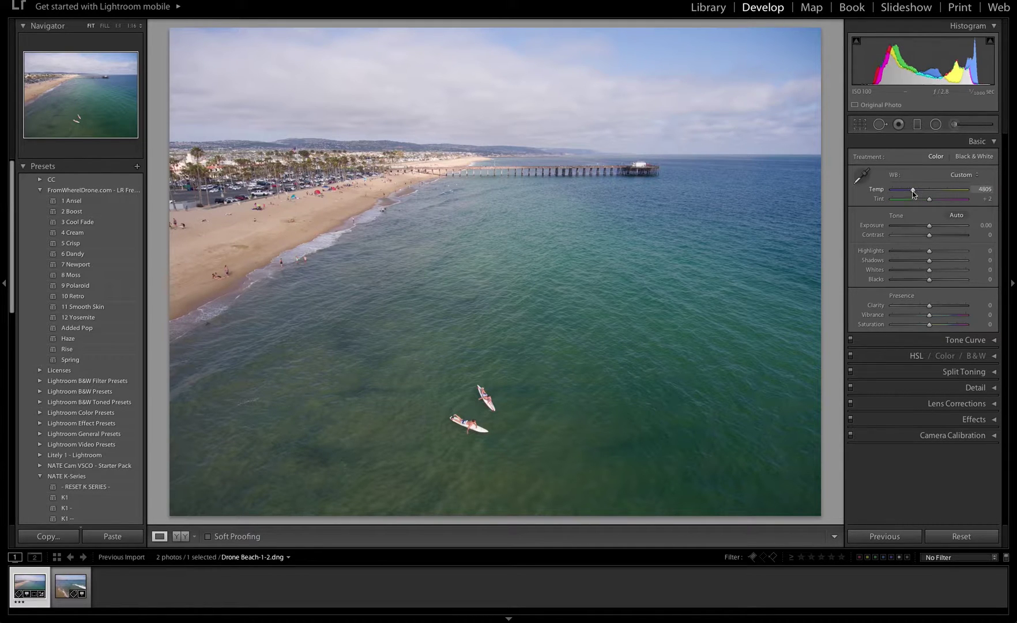
drag(930, 204, 931, 203)
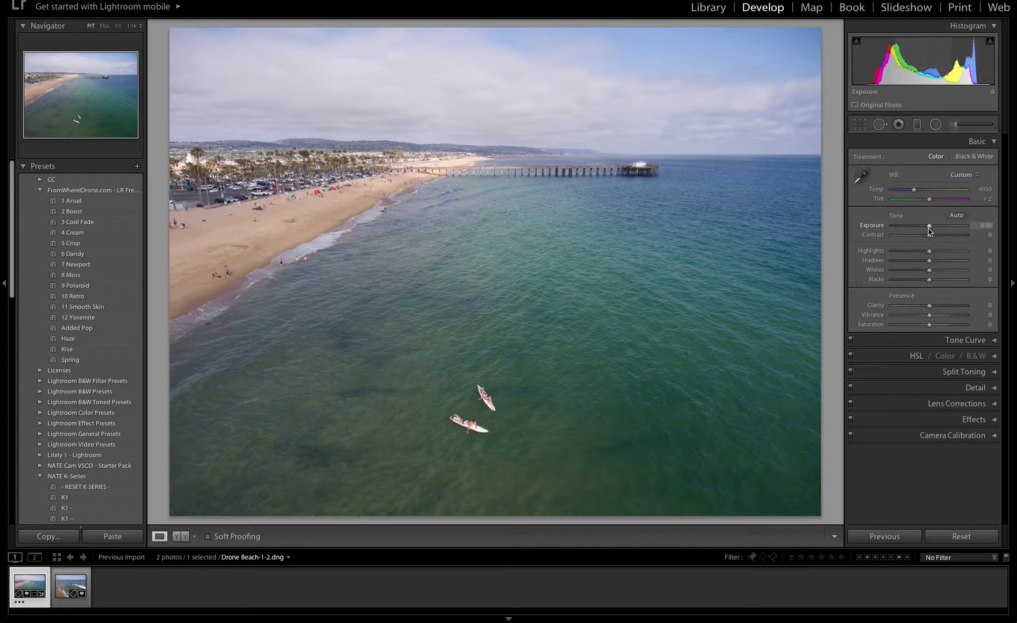
- Try stronger exposure and contrast changes on the photo, settling on exposure +0.25 and contrast +33
mouse_move(930, 231)
mouse_down()
mouse_move(919, 230)
mouse_move(939, 231)
mouse_up()
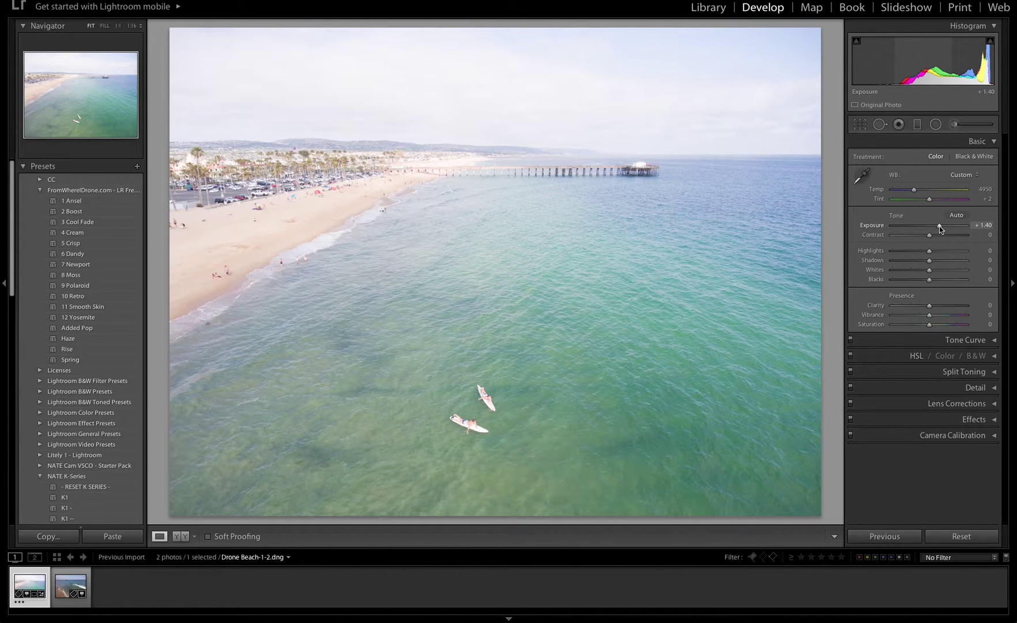
drag(939, 225, 932, 230)
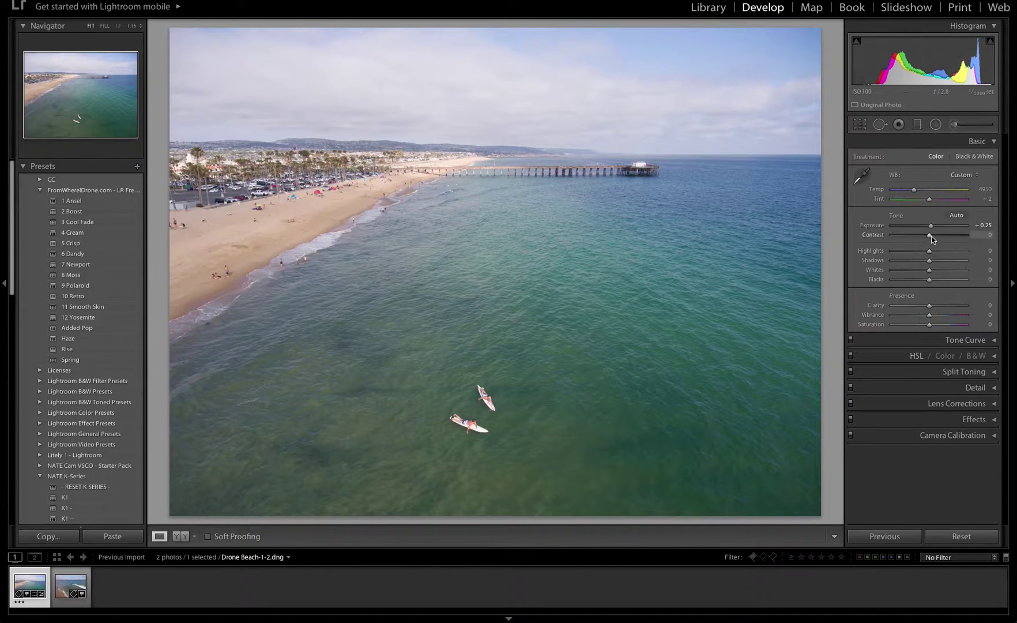
drag(930, 236, 887, 245)
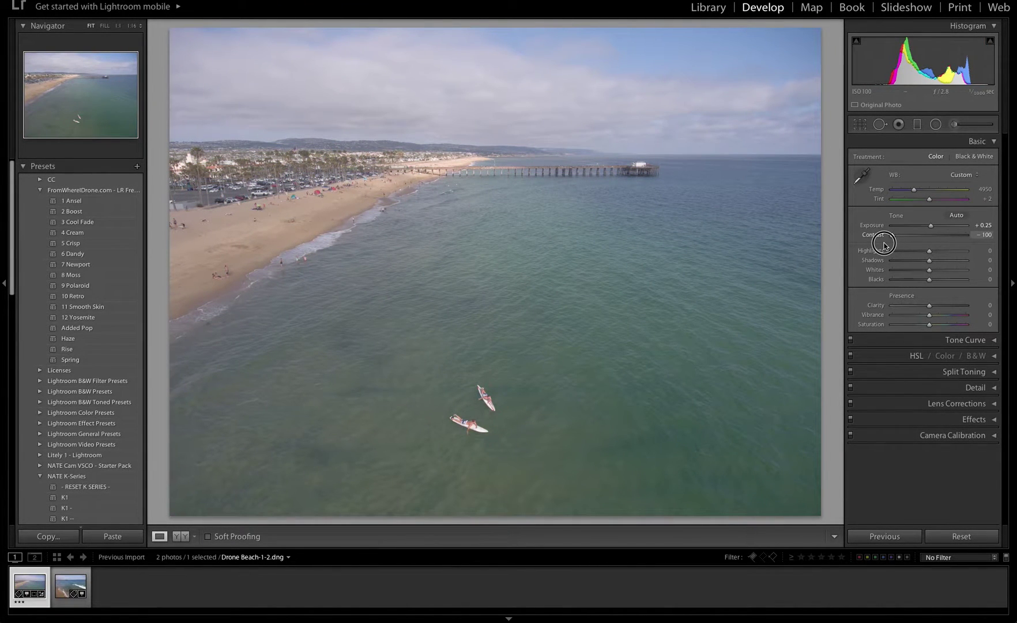
drag(886, 244, 941, 235)
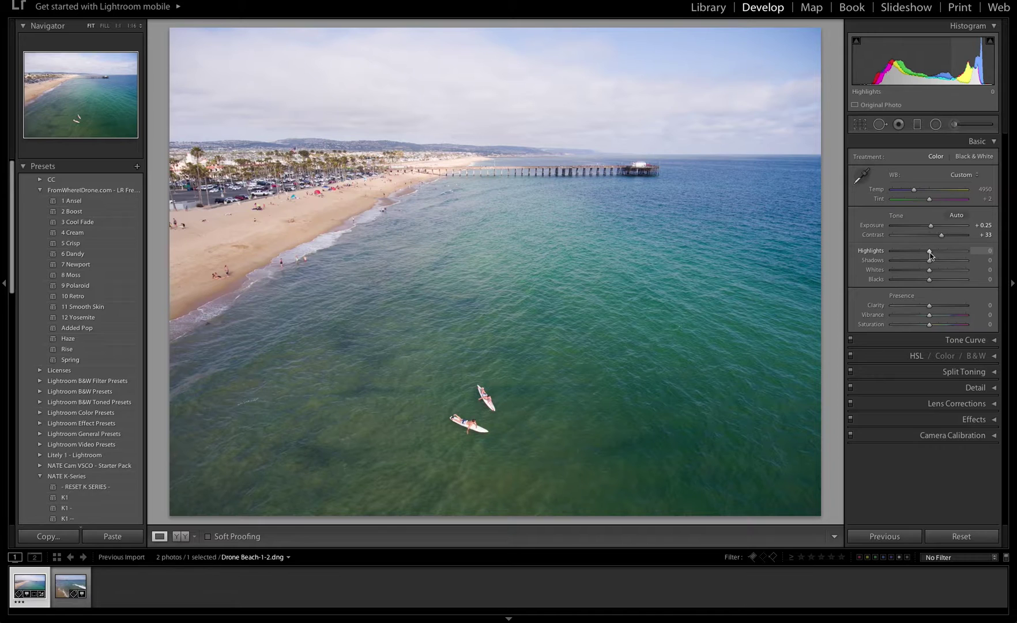
- Set the photo's highlights to -100, whites to +27, shadows to -14 and blacks to -2
drag(930, 254, 863, 253)
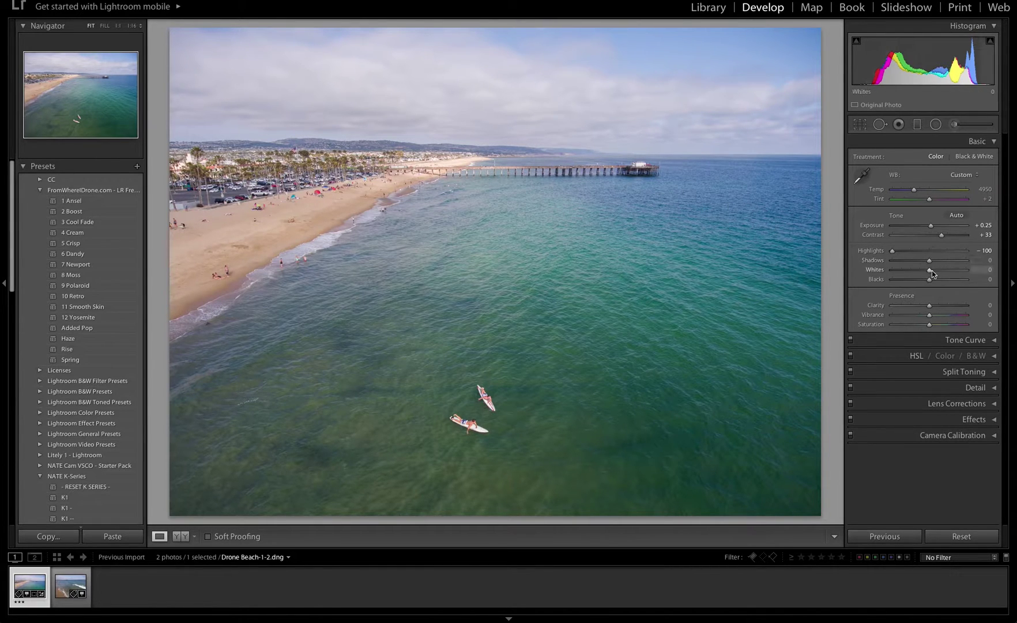
mouse_move(928, 270)
mouse_down()
mouse_move(891, 271)
mouse_move(969, 273)
mouse_move(948, 276)
mouse_up()
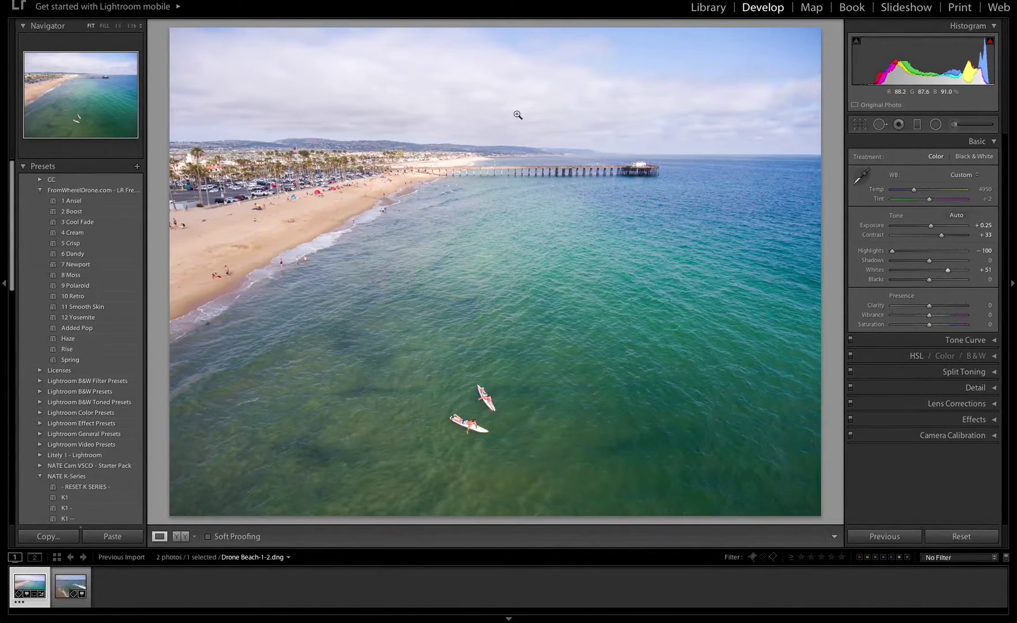
drag(948, 270, 938, 271)
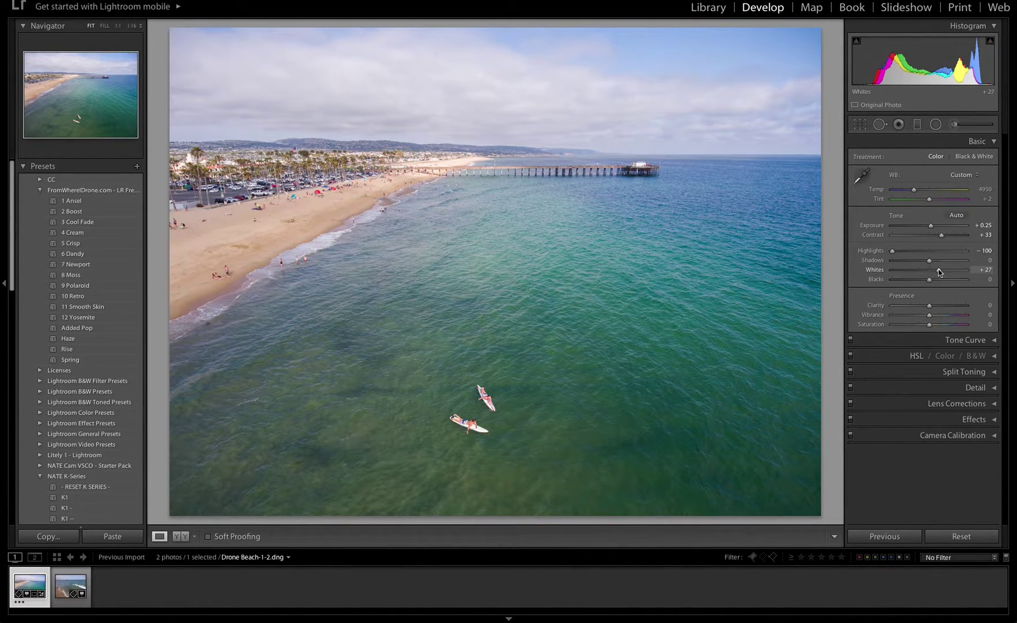
mouse_move(929, 265)
mouse_down()
mouse_move(894, 265)
mouse_move(972, 265)
mouse_move(923, 265)
mouse_move(917, 283)
mouse_move(946, 283)
mouse_move(926, 281)
mouse_up()
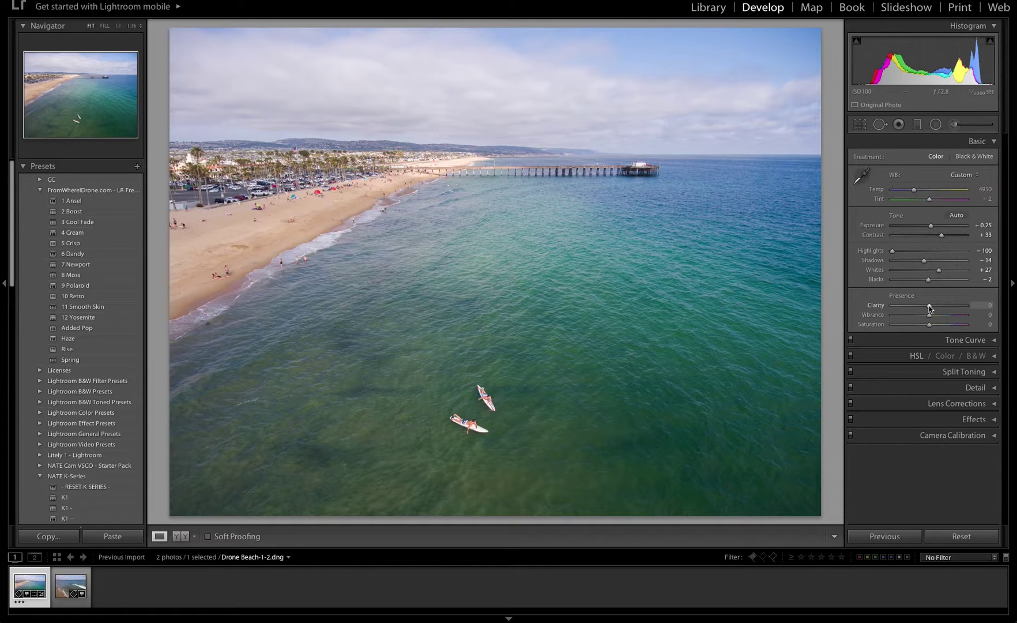
- Try clarity values of +100, +41 and -23 on the photo and reset clarity to 0
drag(929, 308, 967, 307)
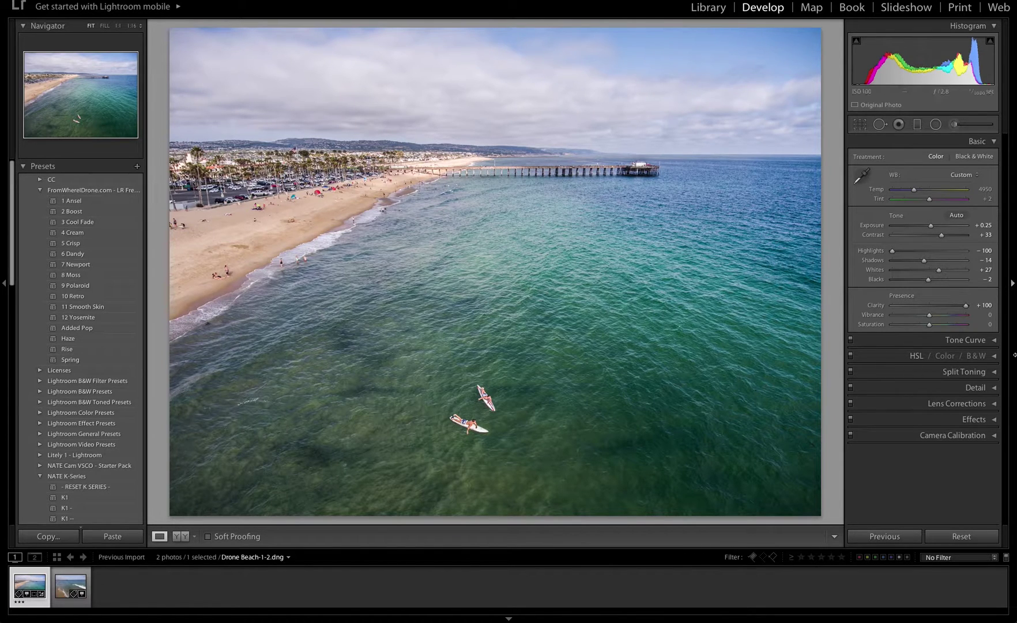
mouse_move(937, 305)
mouse_down()
mouse_move(864, 307)
mouse_move(944, 310)
mouse_up()
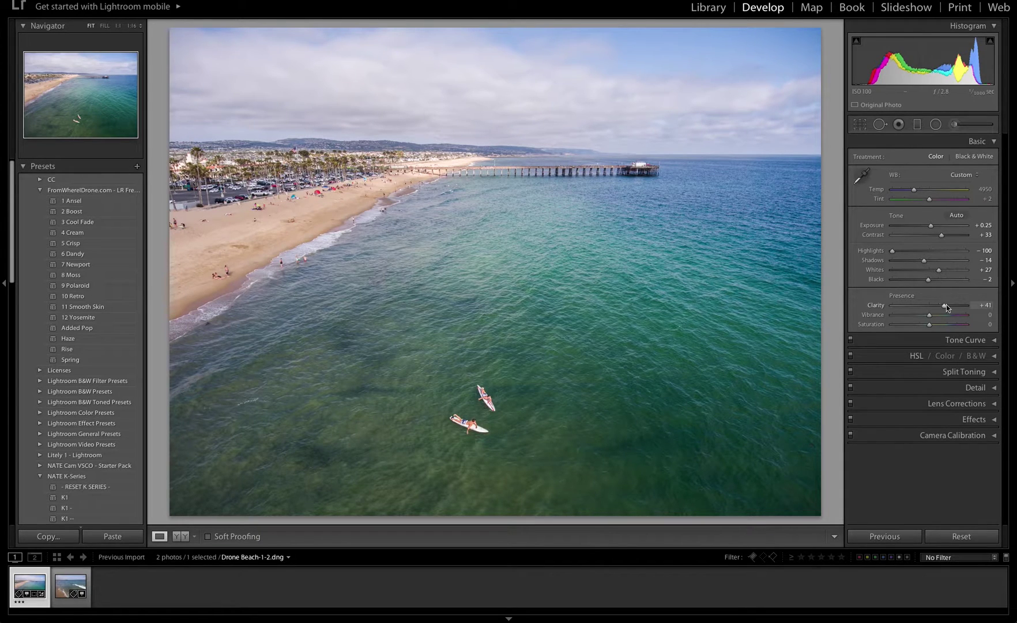
drag(944, 306, 919, 312)
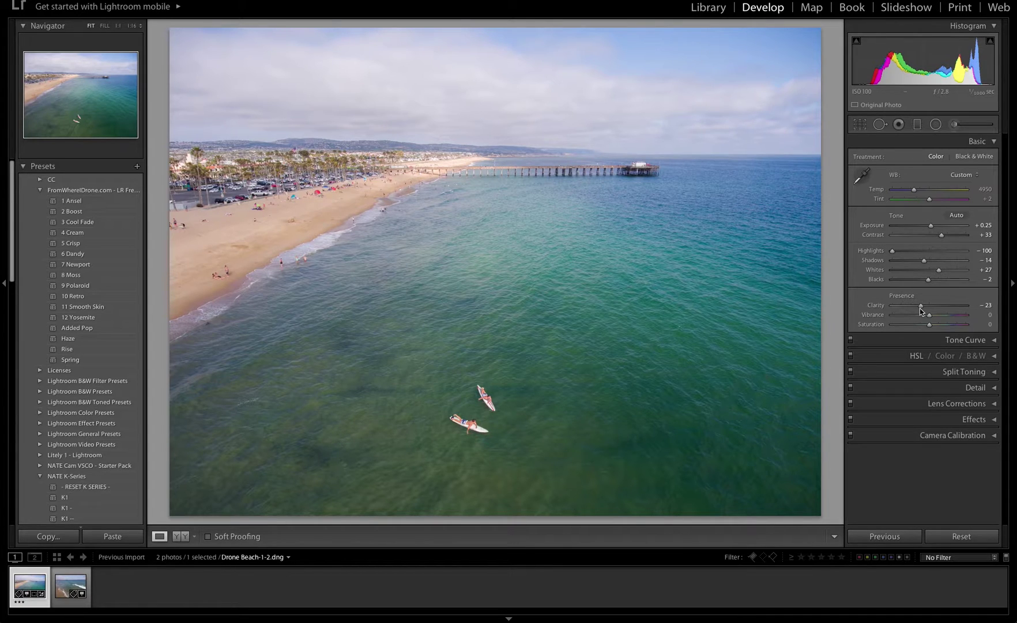
double_click(921, 307)
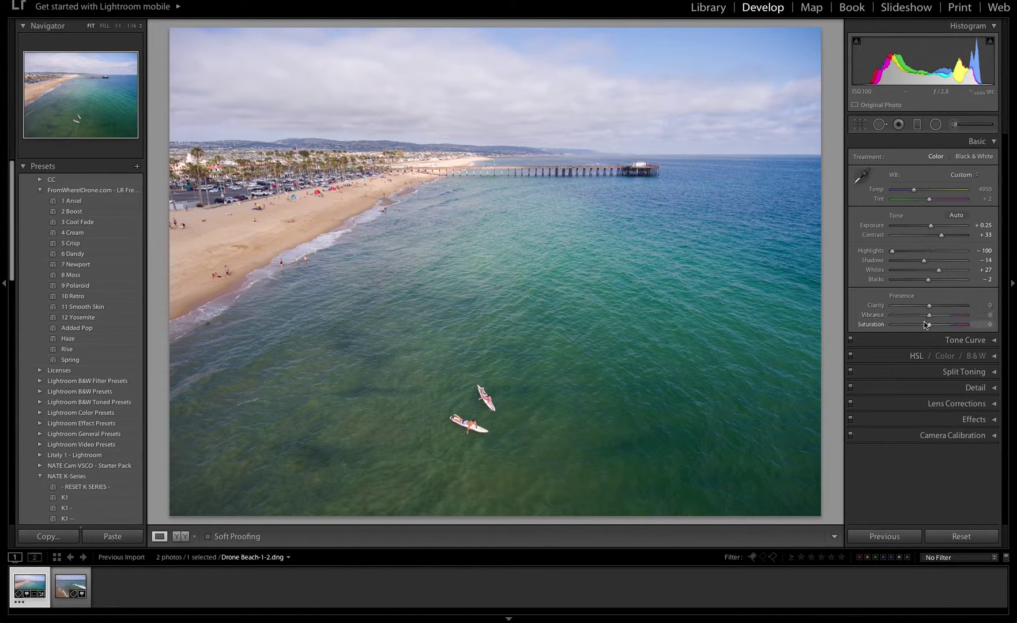
- Try different color intensities, settling on vibrance +20 and saturation +4
drag(931, 319, 943, 320)
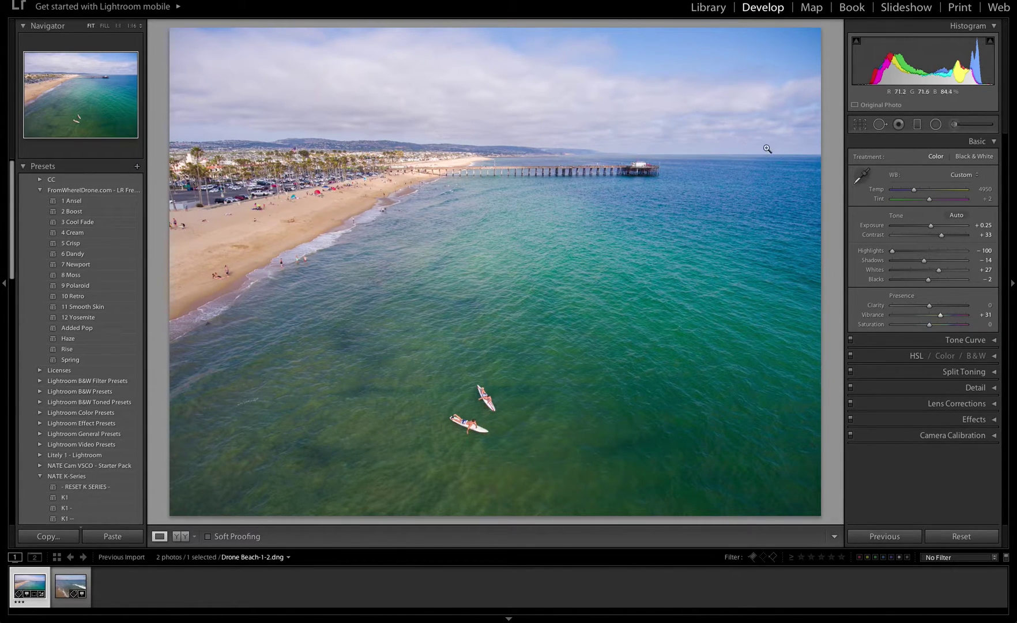
drag(943, 318, 931, 321)
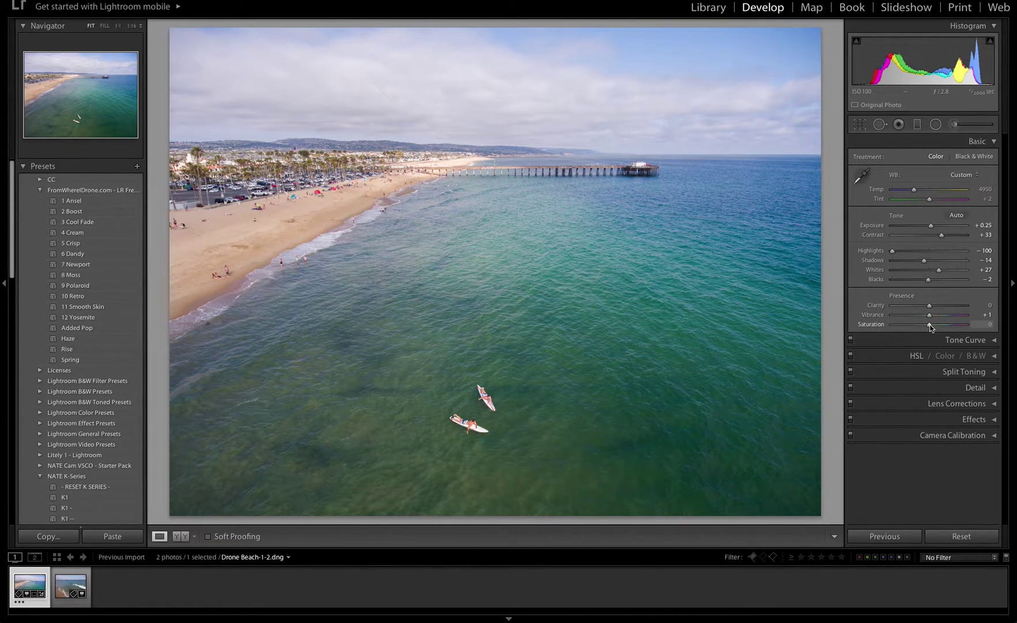
mouse_move(930, 326)
mouse_down()
mouse_move(955, 327)
mouse_move(932, 324)
mouse_up()
drag(930, 317, 937, 318)
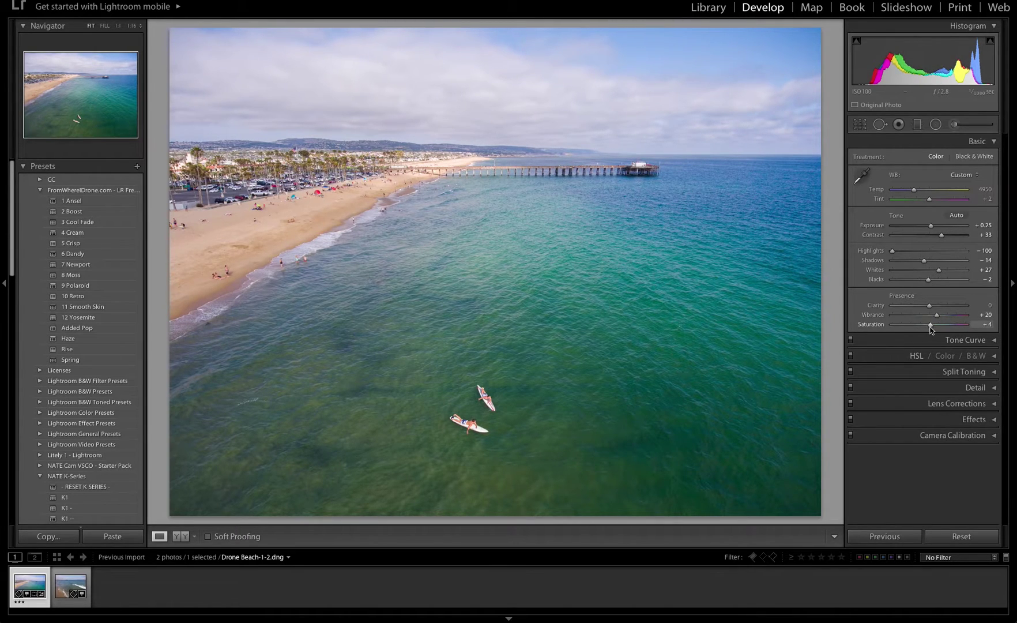
drag(931, 326, 931, 326)
- Compare the edited photo with its original version, first full-size and in a side-by-side before-and-after view
key(backslash)
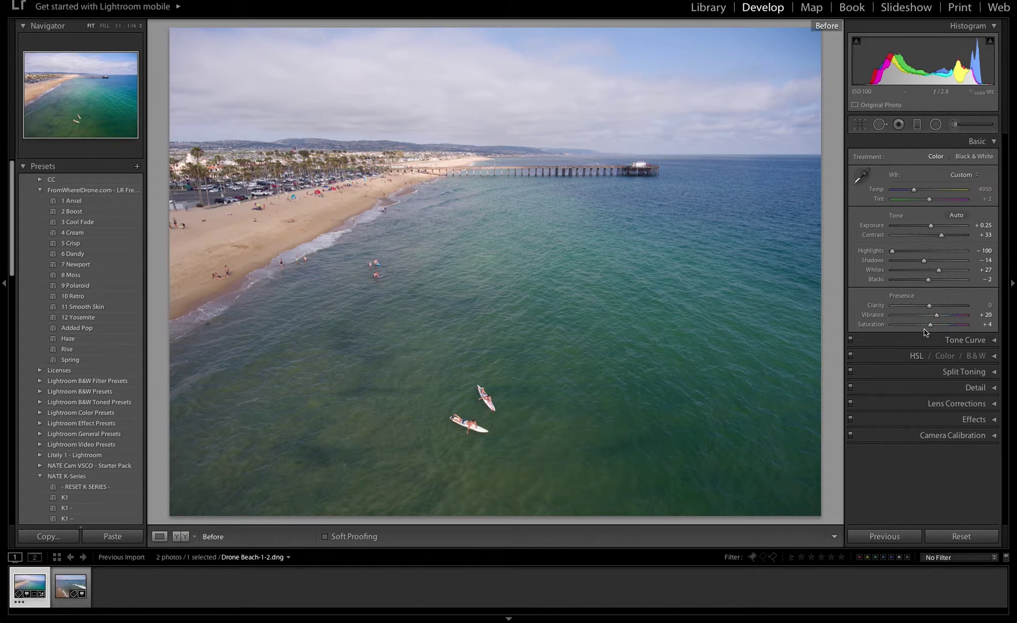
key(backslash)
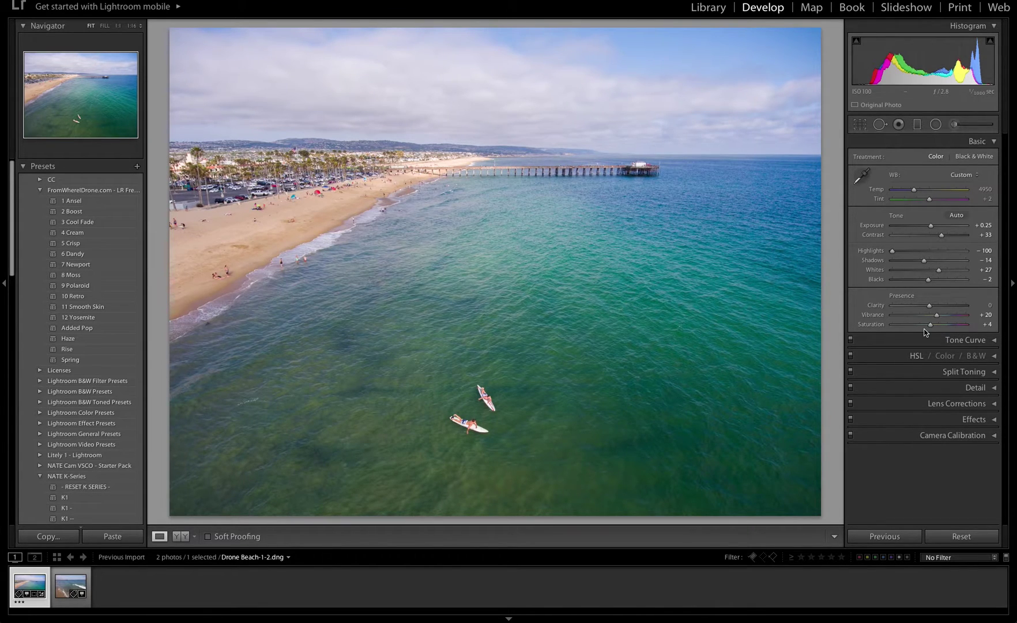
key(y)
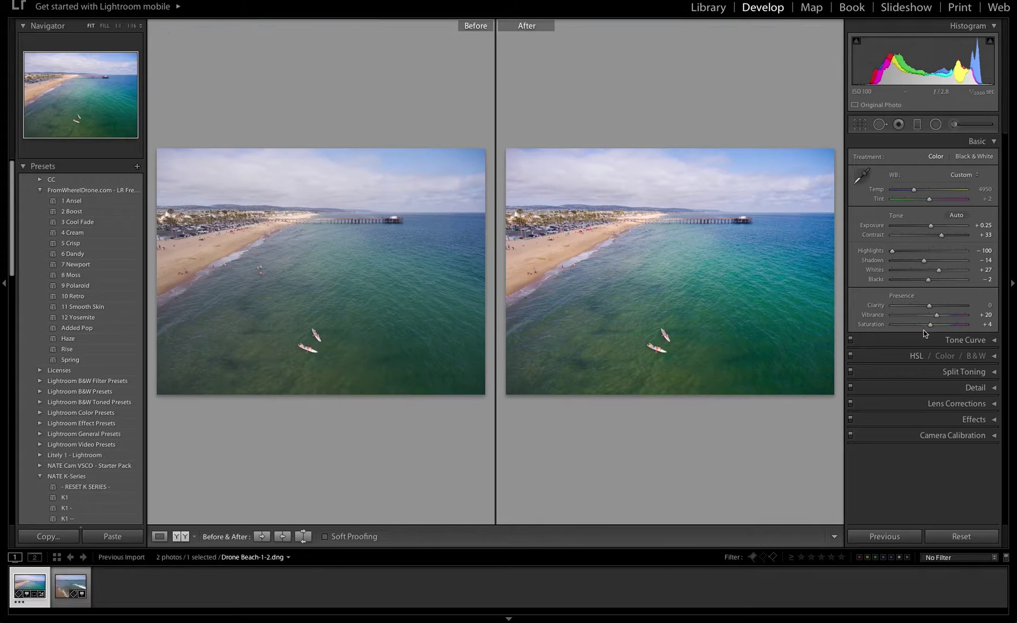
- Switch between the single-photo view and the side-by-side before-and-after comparison, ending on the single edited photo
key(y)
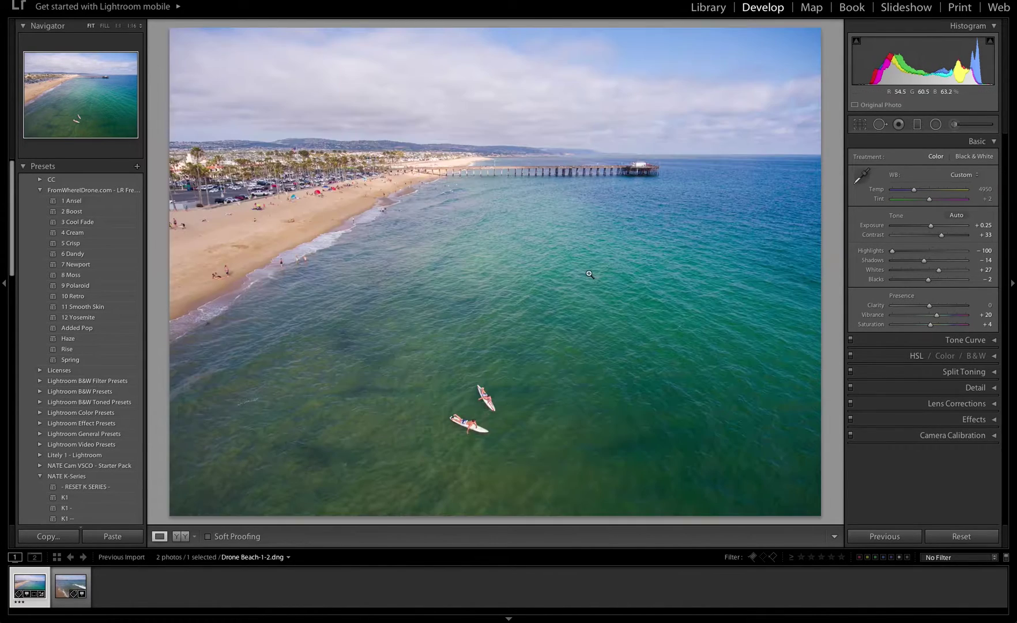
click(179, 536)
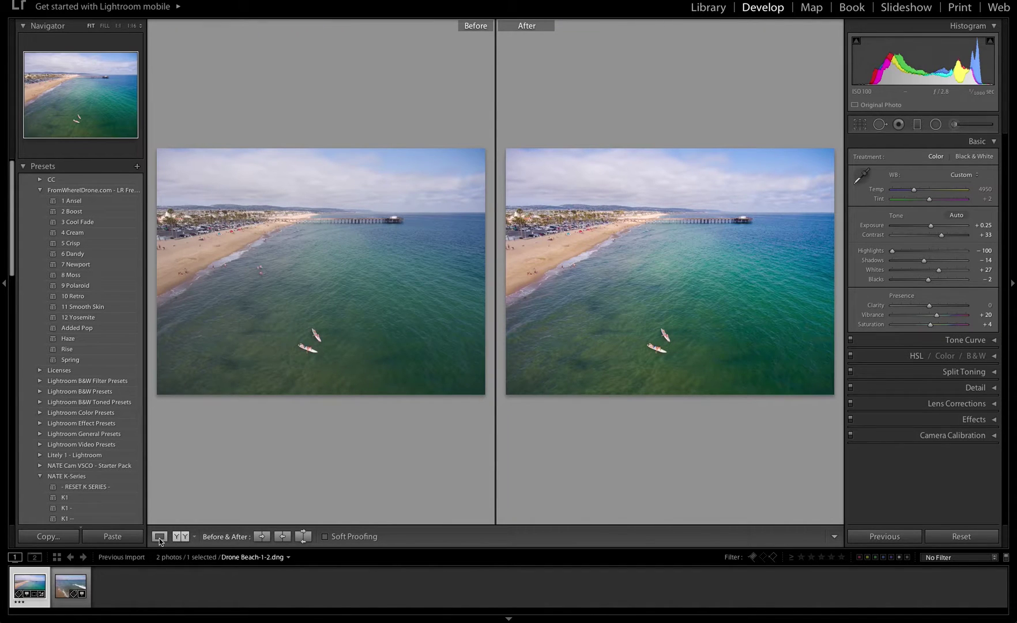
click(160, 538)
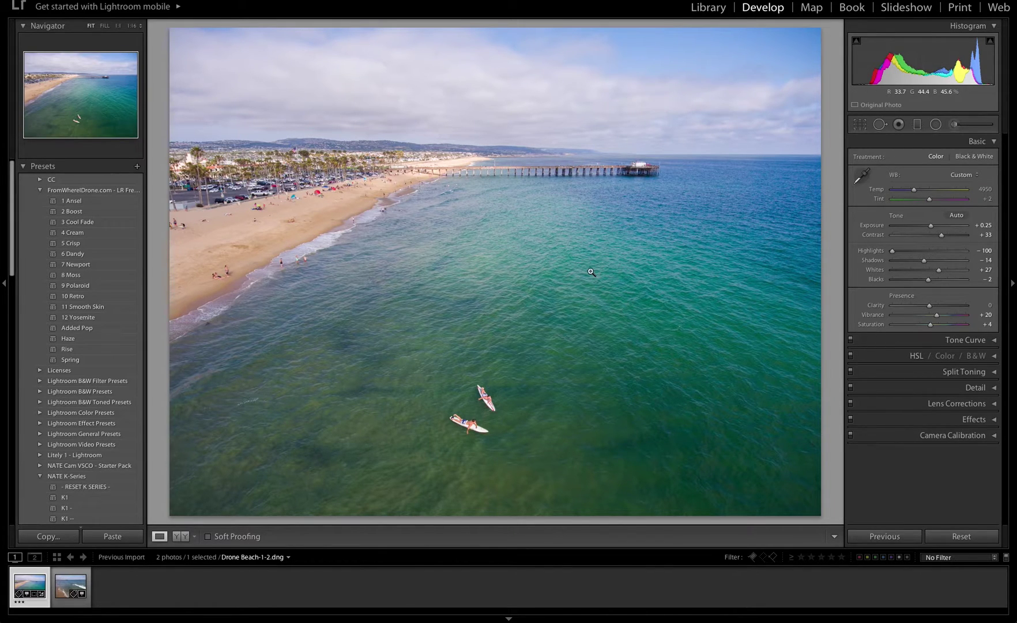
- View the photo larger with the side panels hidden and with all panels hidden, and restore the full workspace
key(Tab)
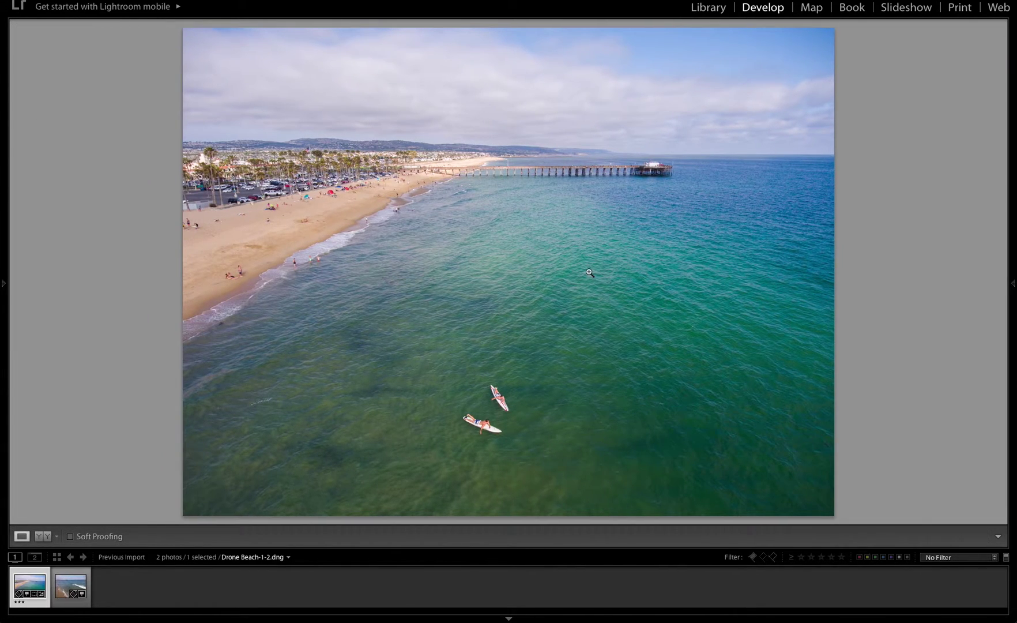
key(shift+Tab)
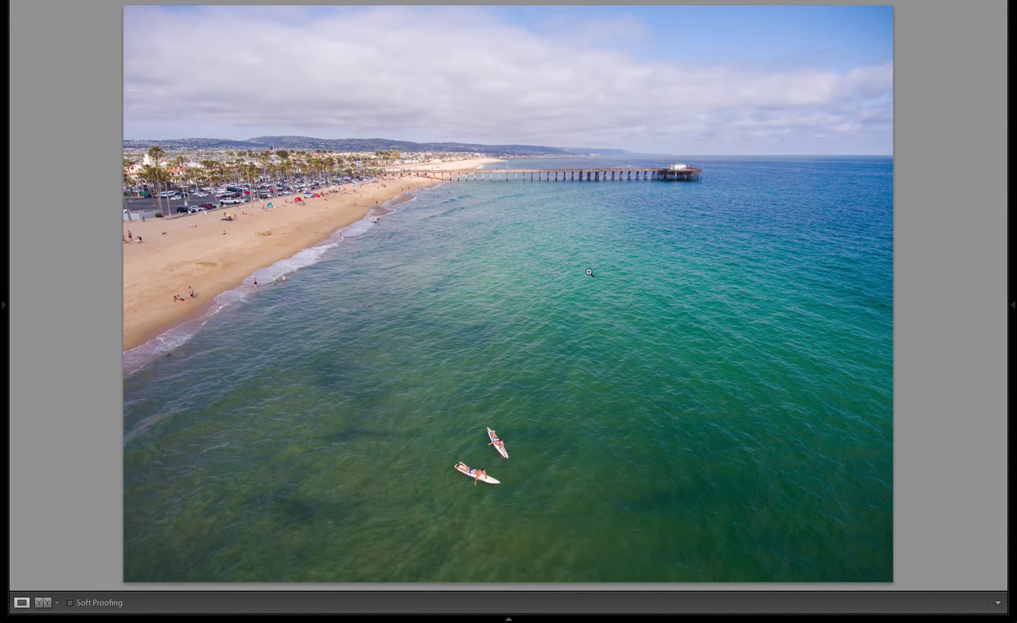
key(shift+Tab)
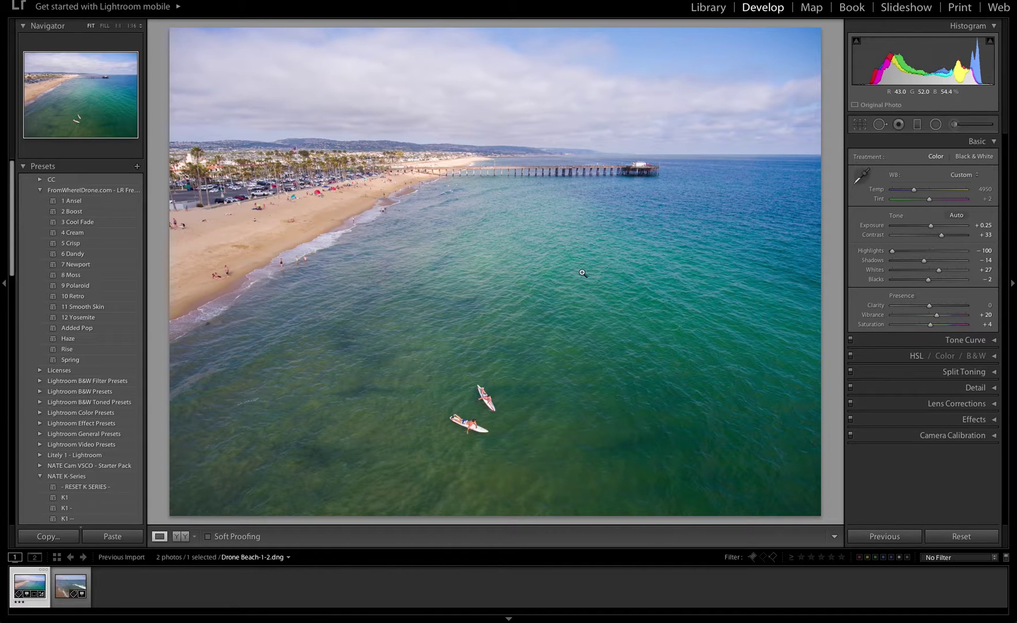
- View the photo with the interface dimmed, with the lights fully out and in full-screen preview, and return to the normal view
key(l)
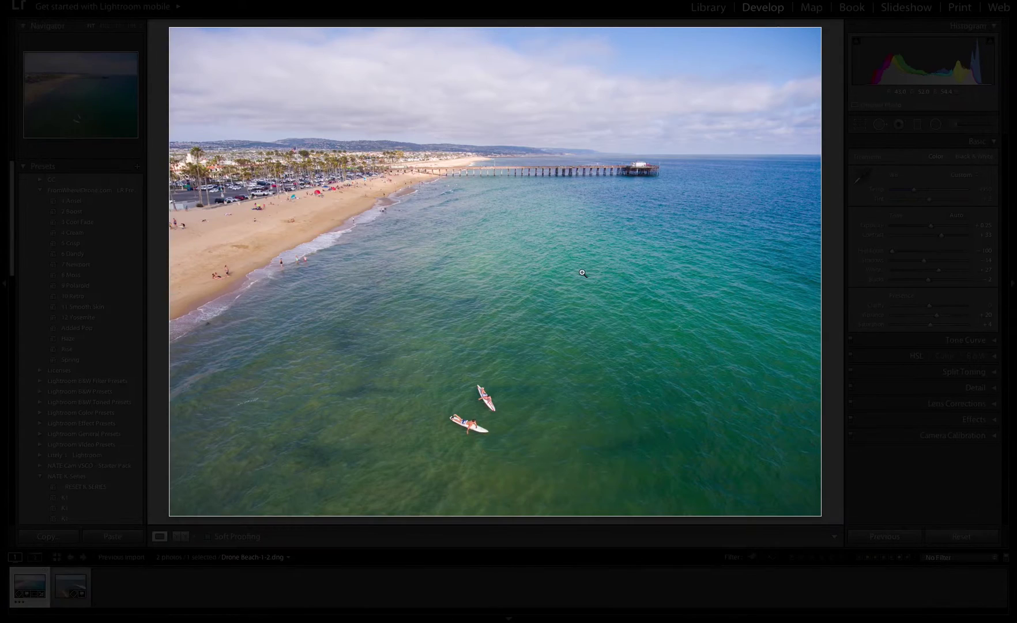
key(l)
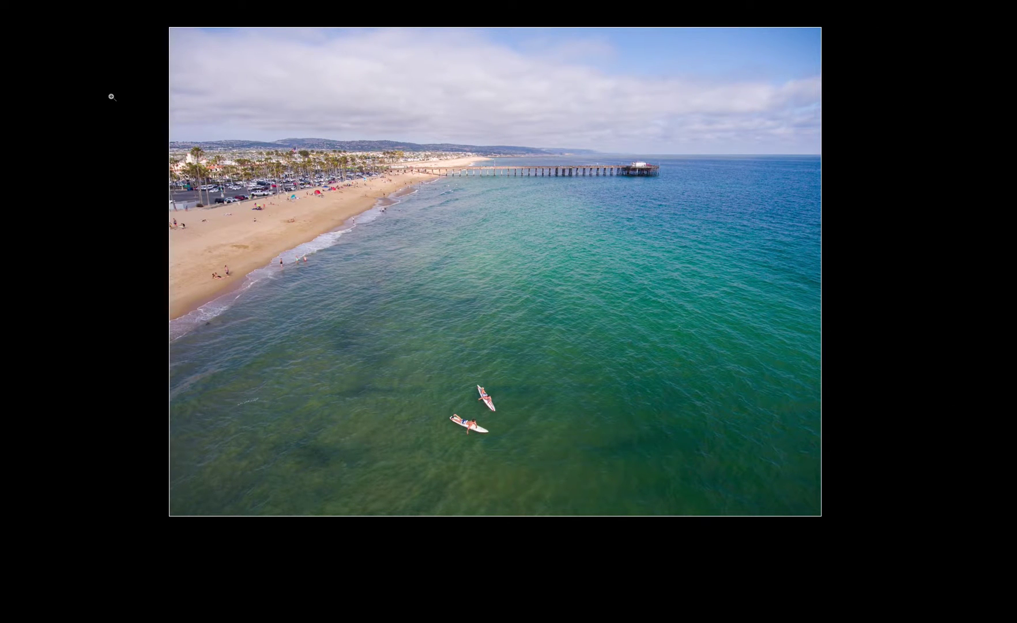
key(l)
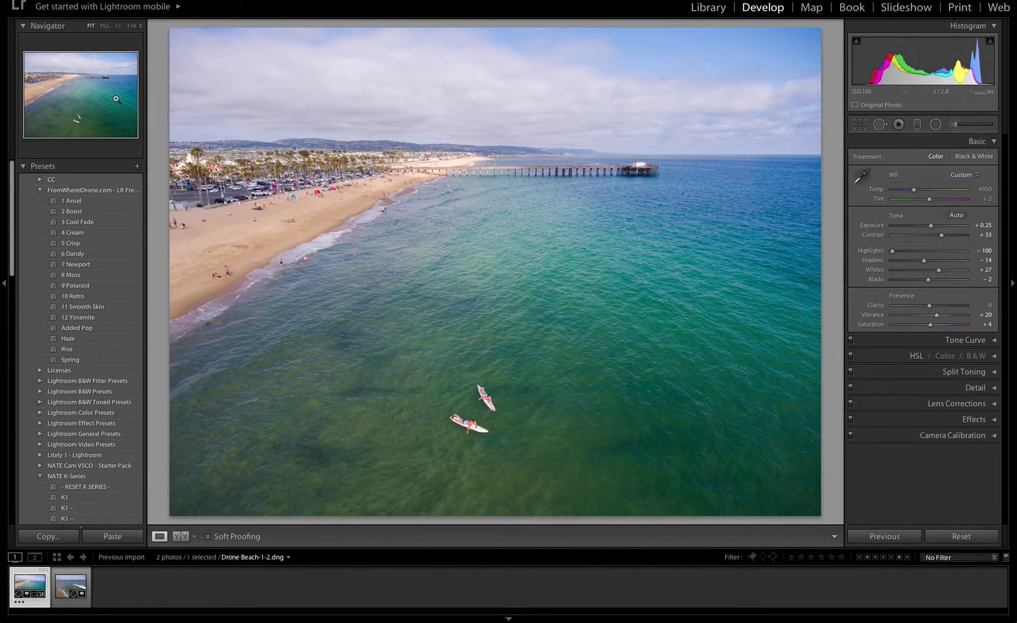
key(f)
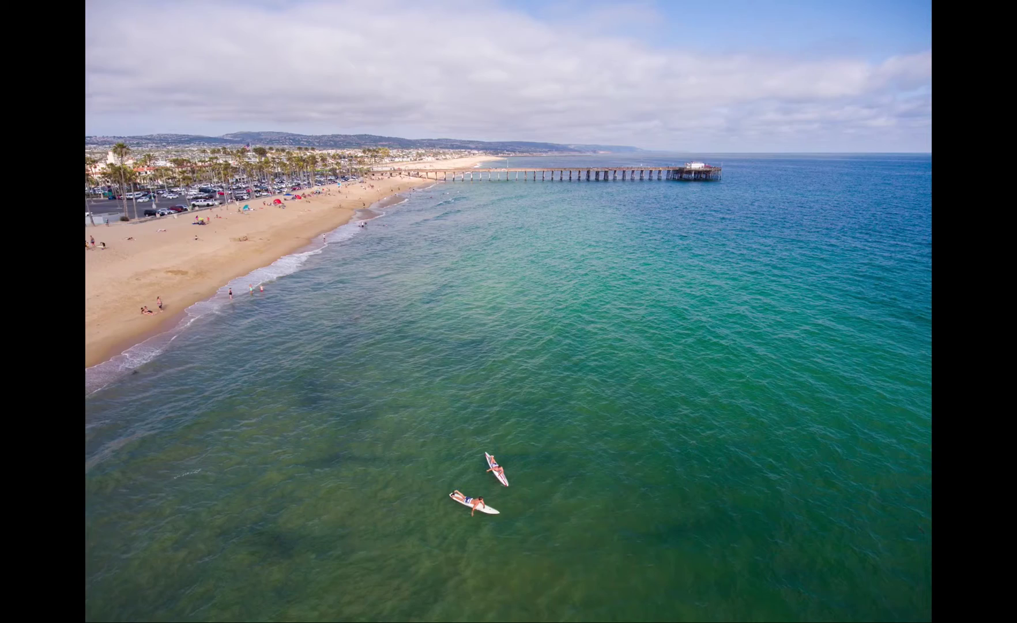
key(f)
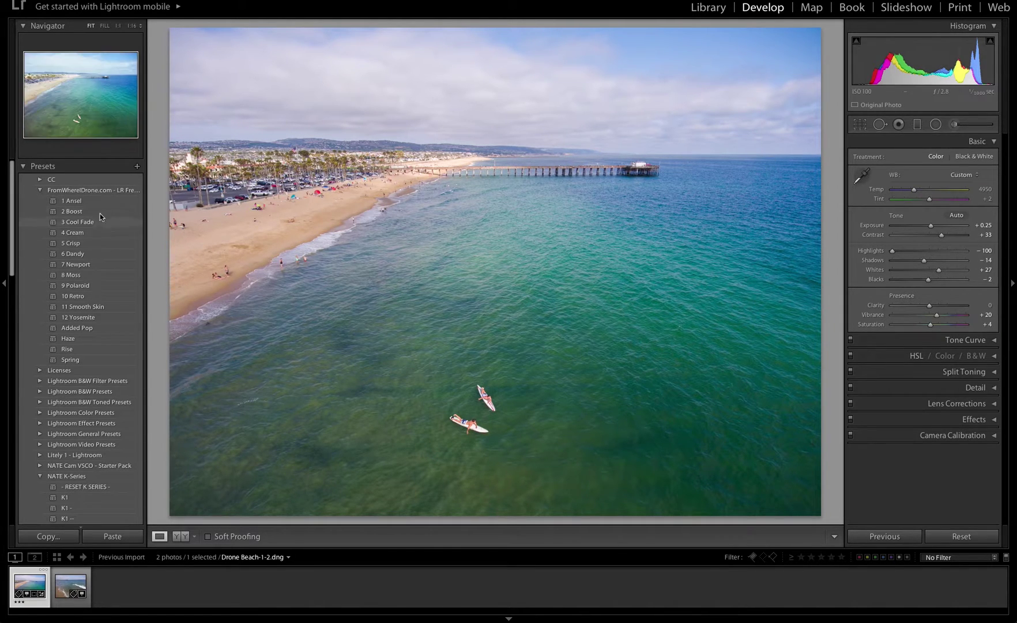
- Collapse the presets and look through the photo's edit history back to the import entry
click(43, 166)
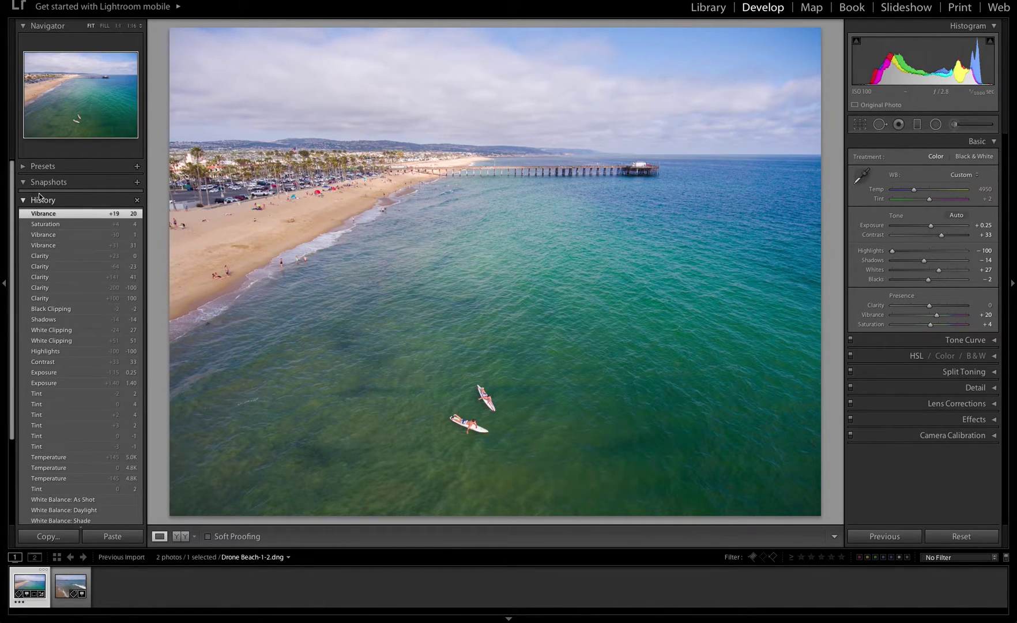
click(36, 201)
click(25, 203)
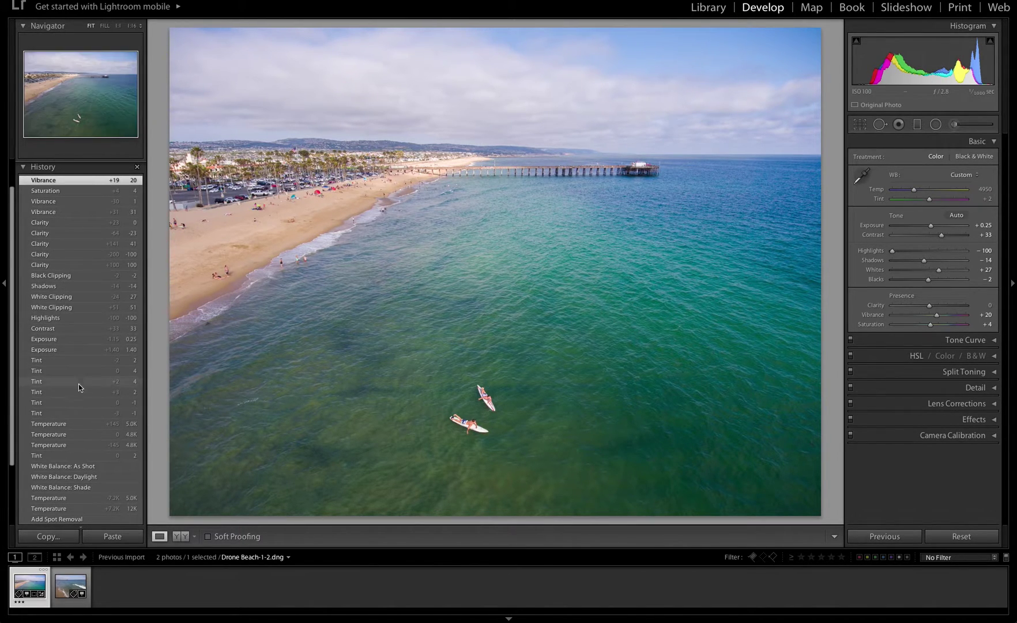
scroll(82, 453, down, 5)
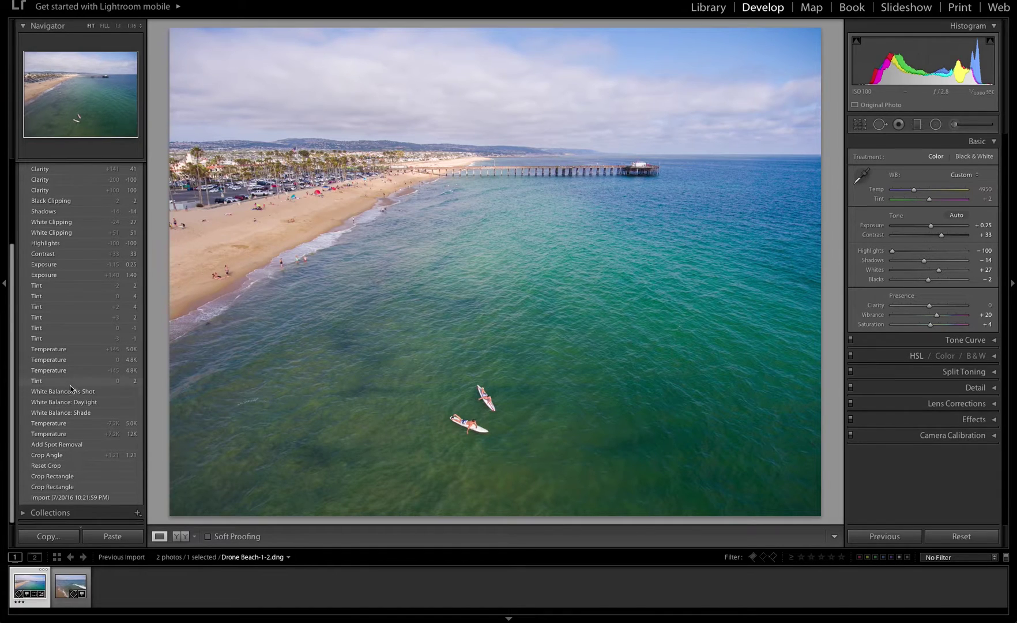
scroll(75, 387, up, 1)
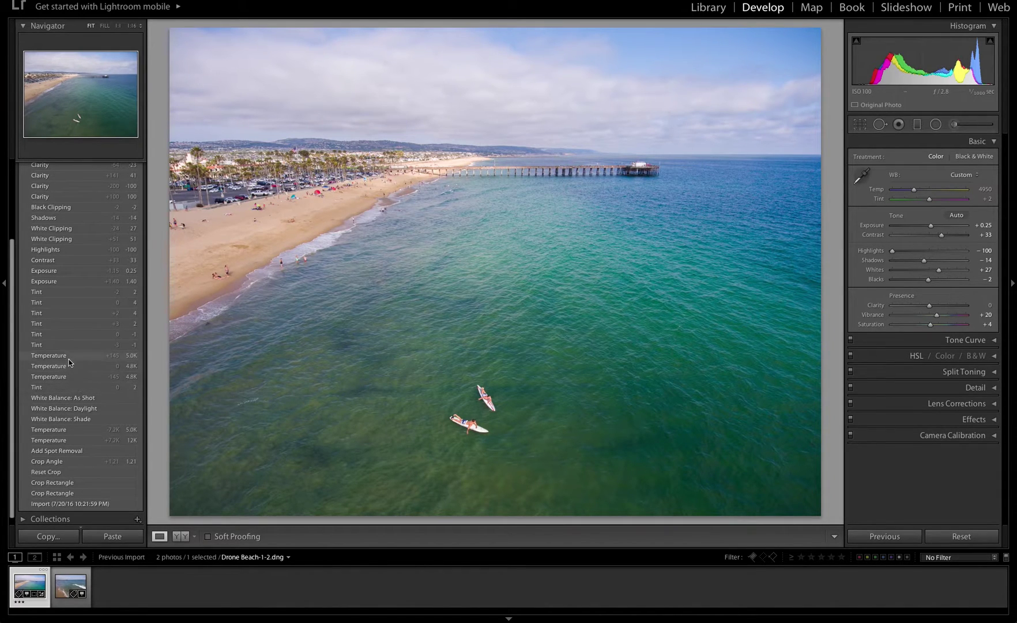
- Preview the photo at successive history states, from the tint changes through exposure, contrast, highlights and whites to the shadows and black clipping
click(64, 316)
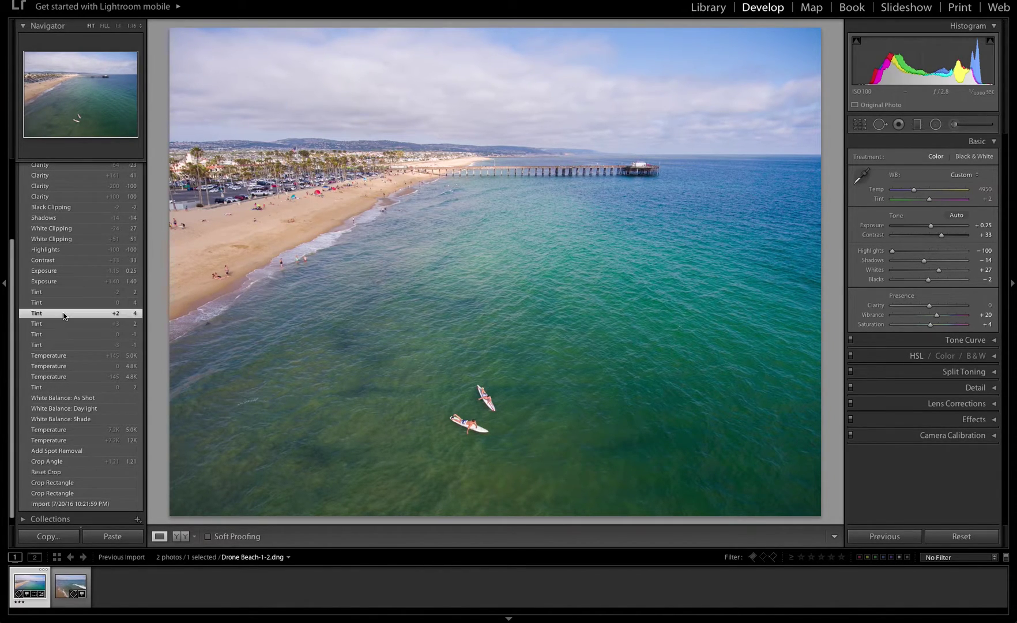
click(63, 303)
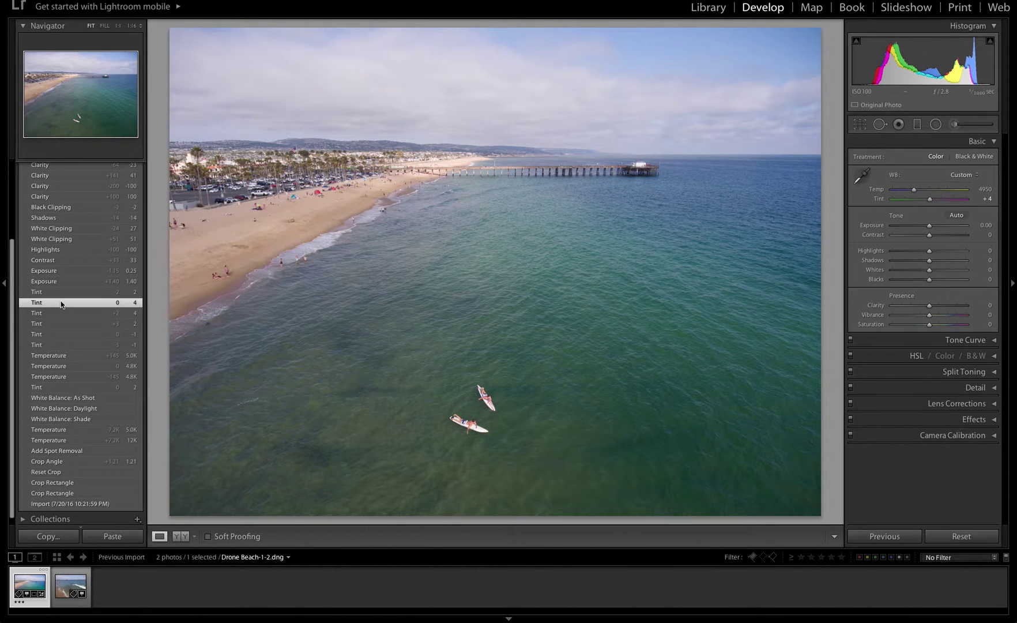
click(64, 293)
click(62, 281)
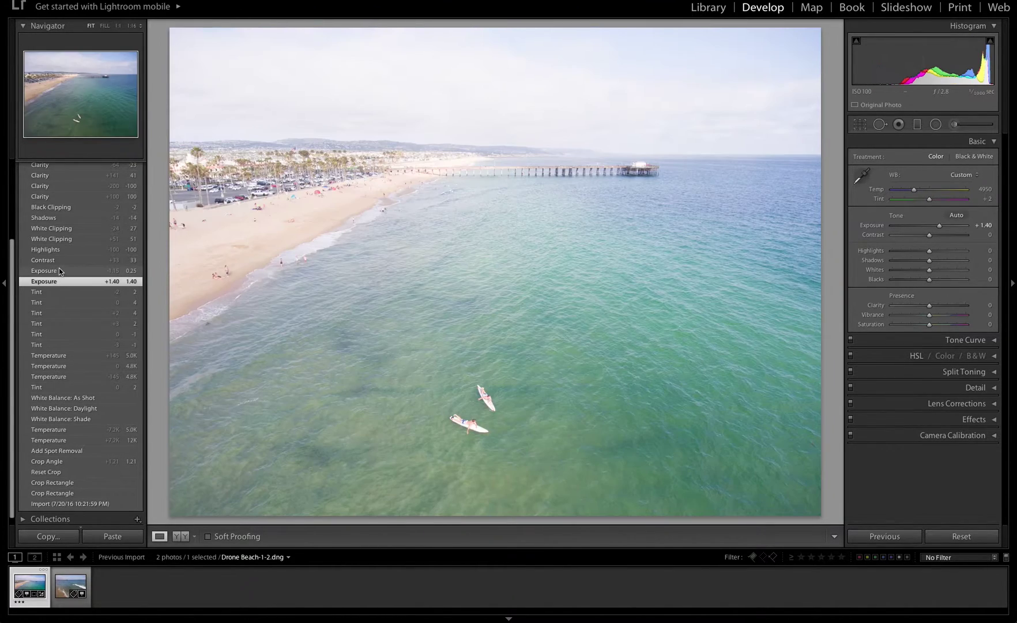
click(60, 269)
click(61, 258)
click(57, 249)
click(60, 239)
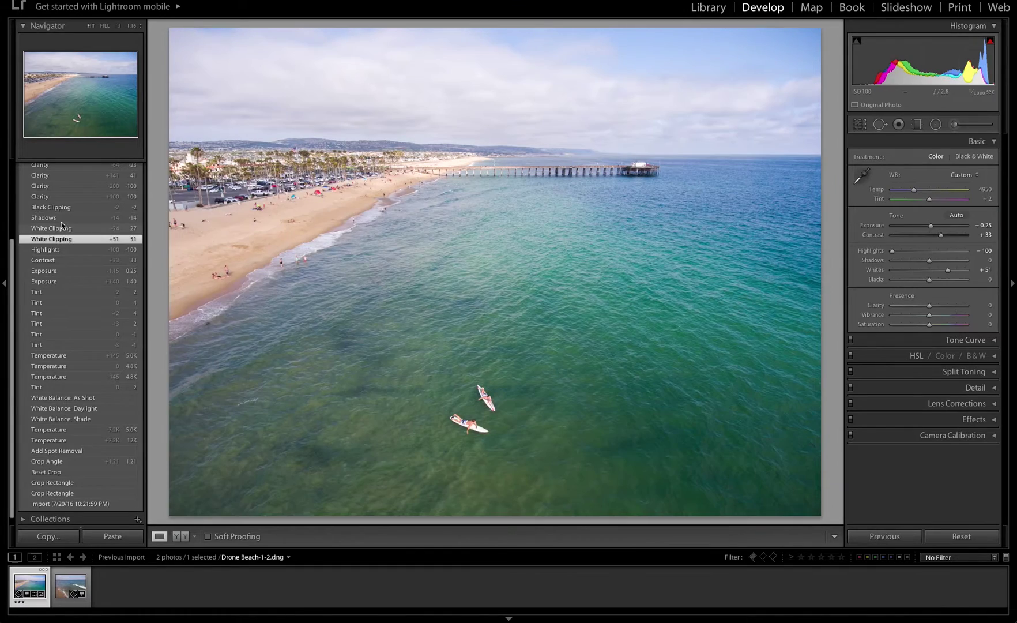
click(61, 228)
click(62, 217)
click(63, 207)
- Preview the earlier temperature and Shade white balance history states, and return the photo to the latest vibrance +20 state
click(63, 355)
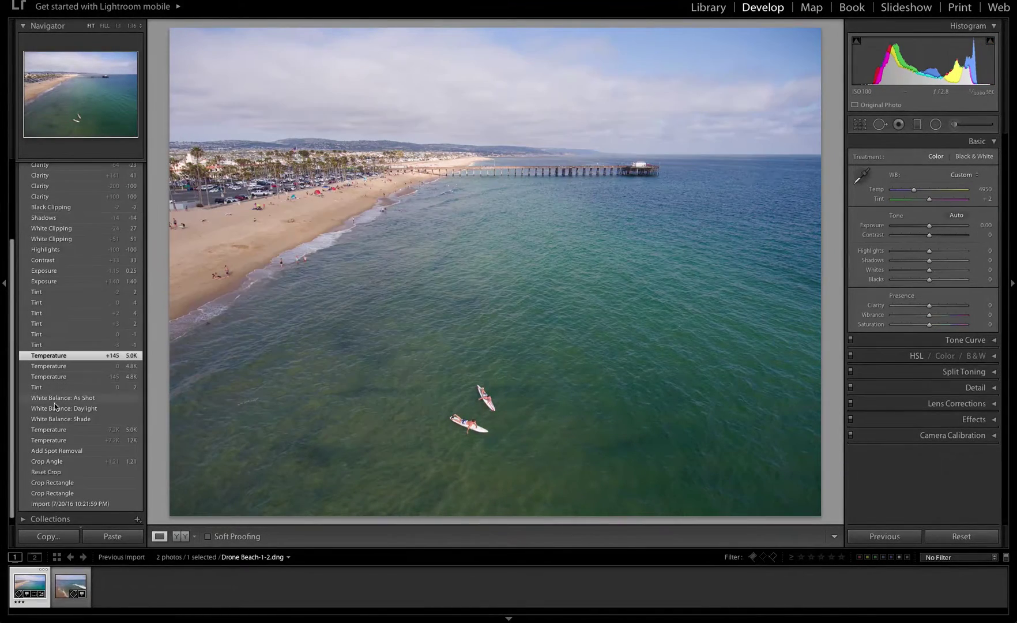
click(66, 415)
scroll(69, 403, up, 3)
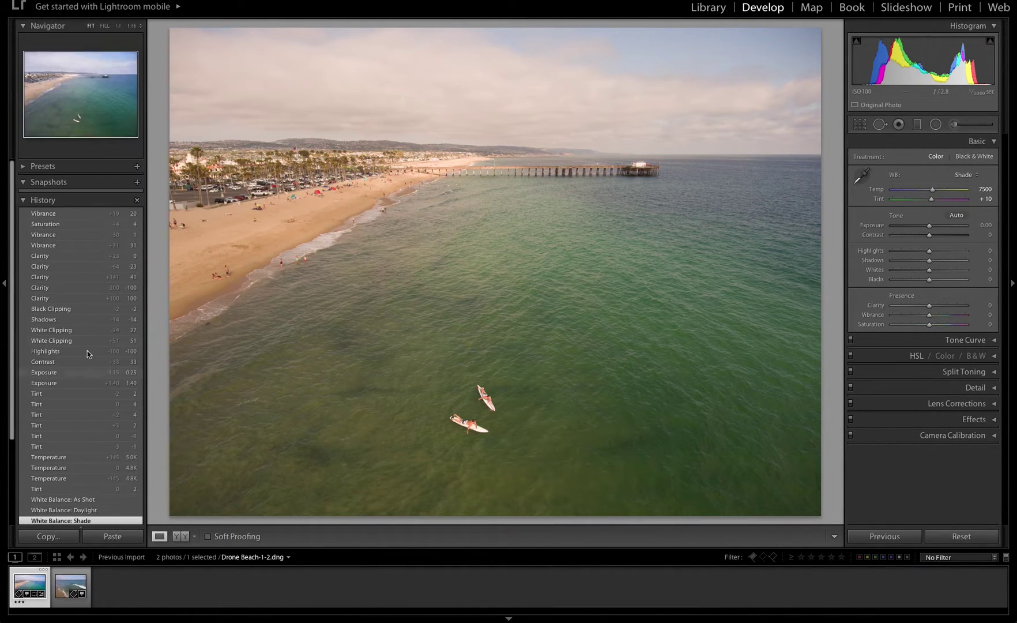
click(49, 215)
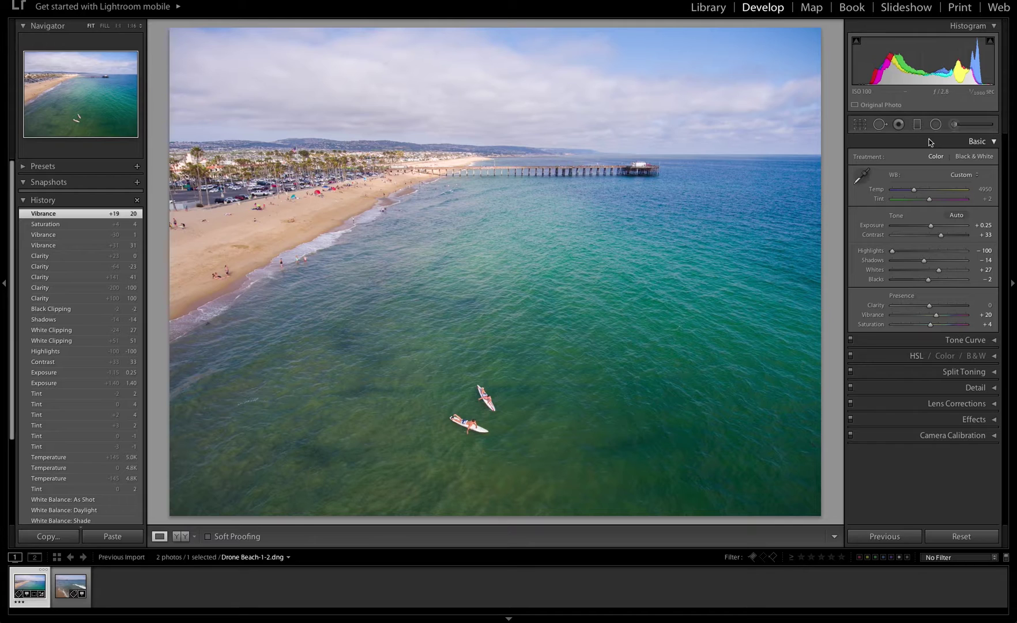
- Try an S-shaped RGB tone curve with lowered shadows and raised highlights, and undo both curve changes
click(946, 140)
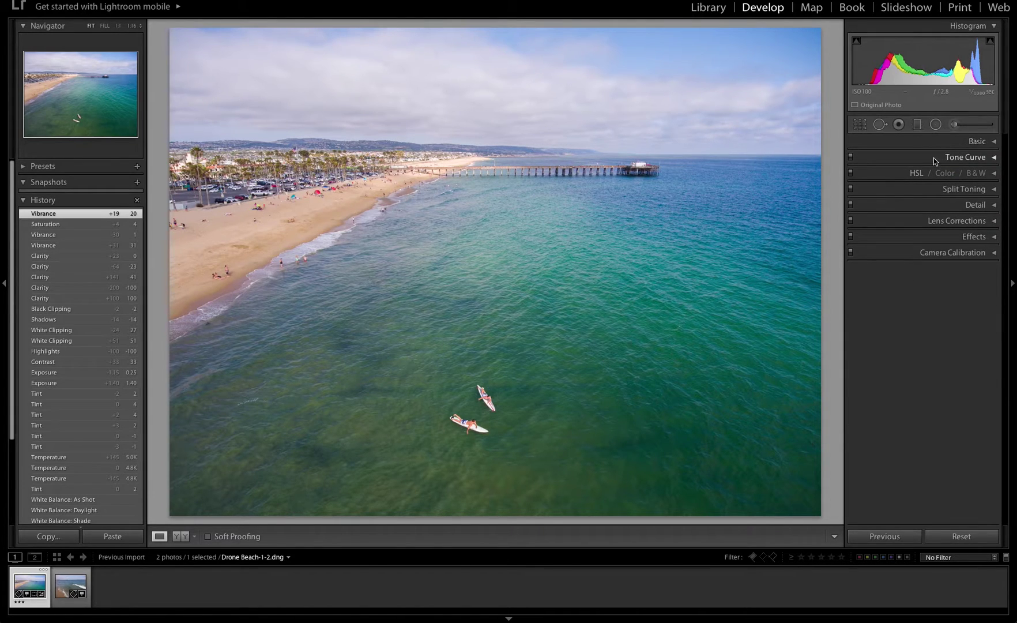
click(933, 158)
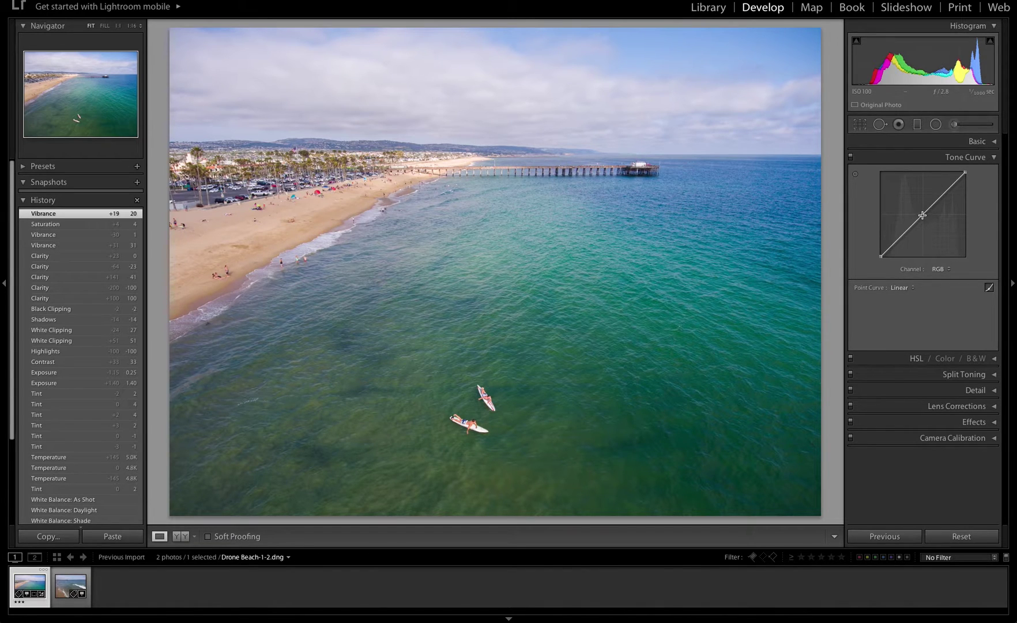
mouse_move(913, 223)
mouse_down()
mouse_move(915, 208)
mouse_move(905, 234)
mouse_up()
click(940, 186)
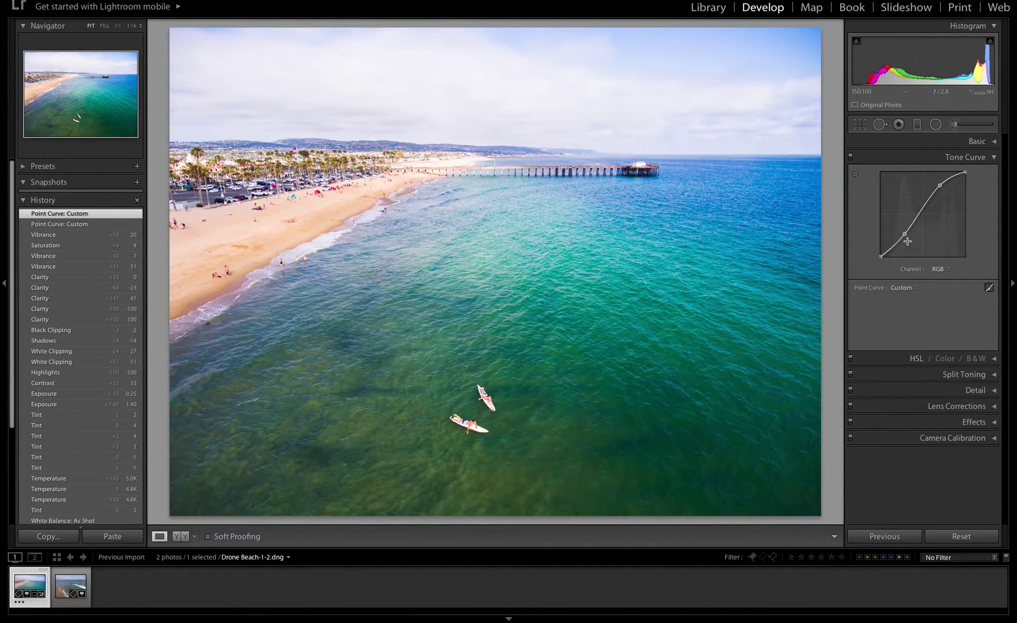
key(ctrl+z)
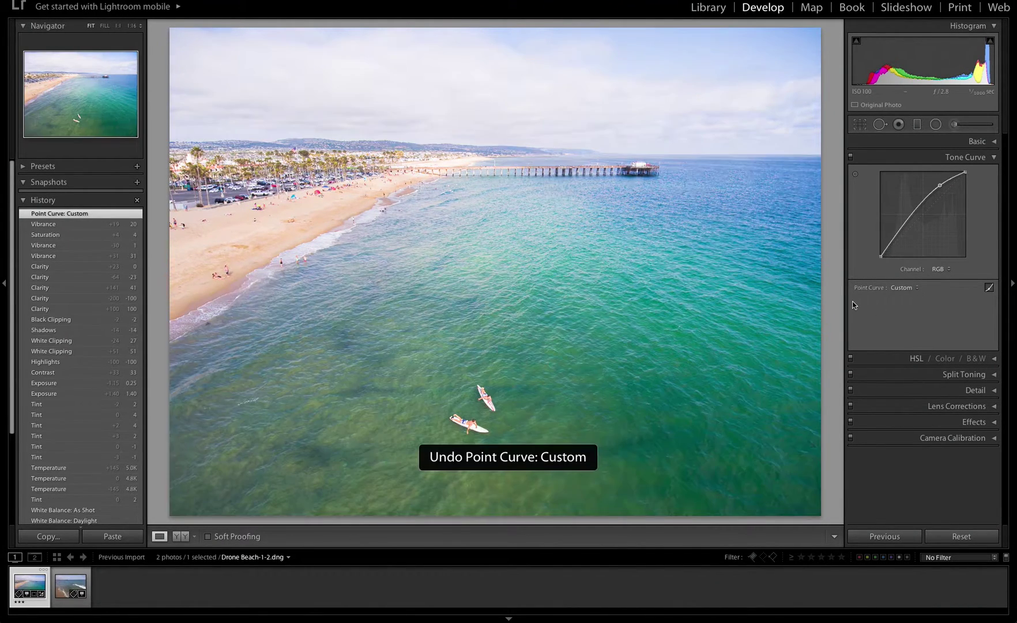
key(ctrl+z)
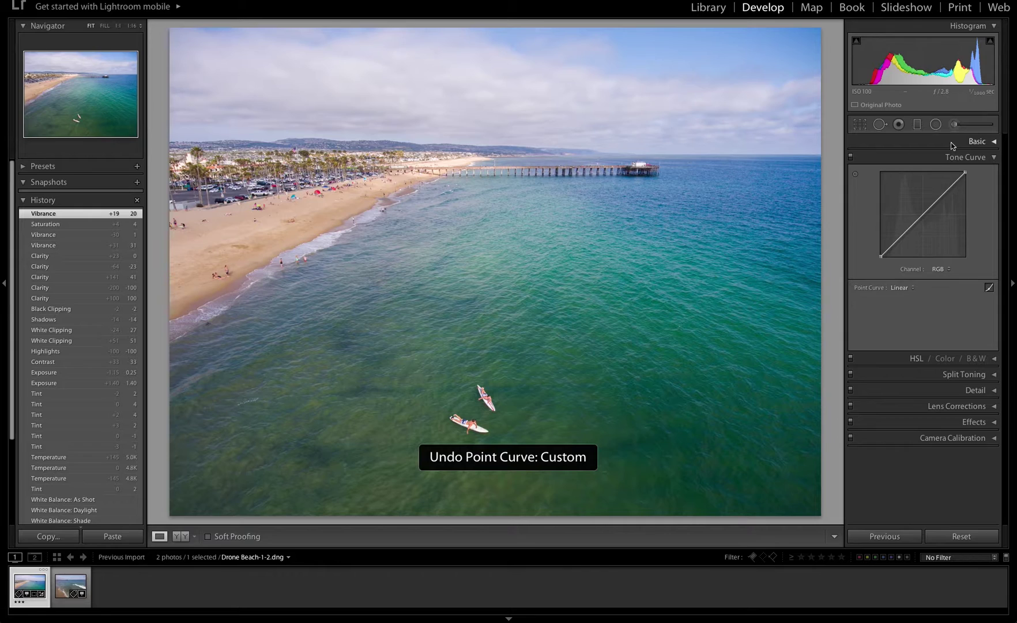
click(939, 156)
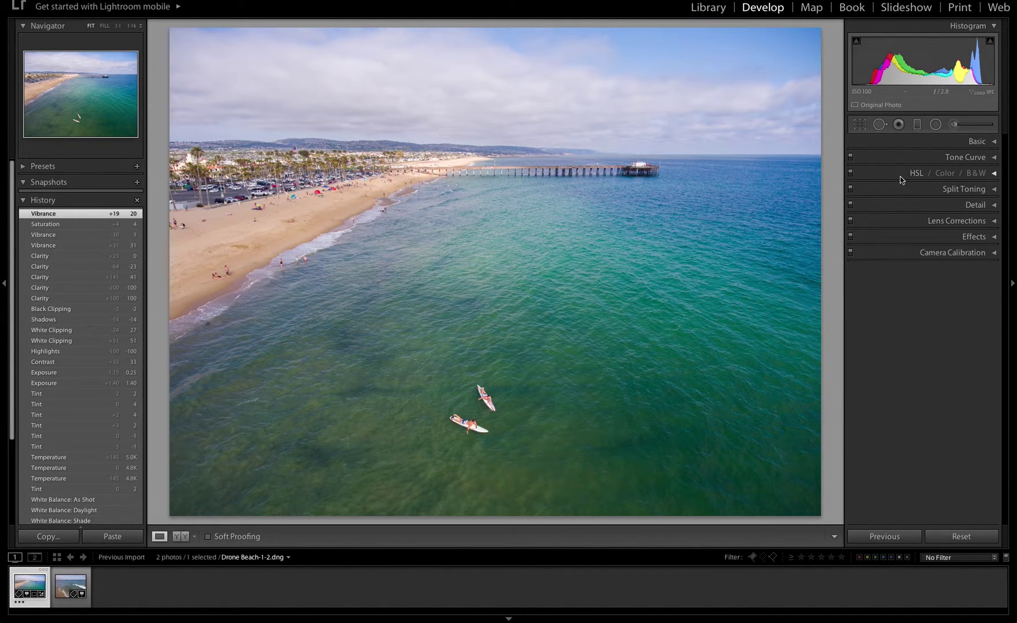
- Try a black-and-white conversion with red -12, aqua -78, green -32 and blue +13 in the mix, and return the photo to color
click(893, 174)
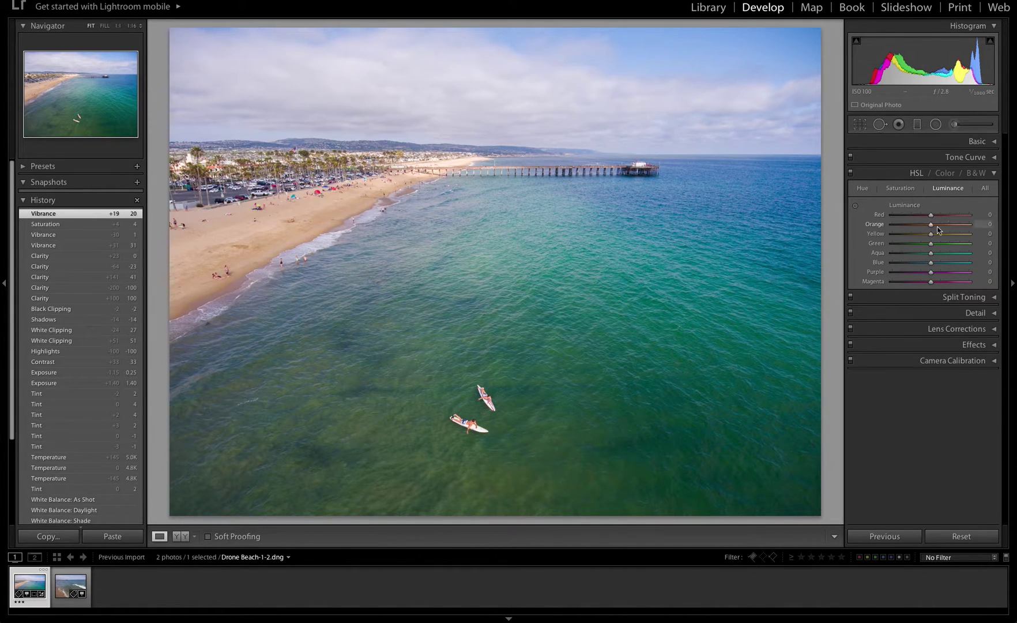
click(976, 173)
drag(926, 195, 924, 195)
mouse_move(925, 238)
mouse_down()
mouse_move(957, 237)
mouse_move(901, 236)
mouse_move(929, 227)
mouse_move(914, 228)
mouse_move(934, 248)
mouse_move(920, 248)
mouse_move(960, 248)
mouse_move(935, 248)
mouse_up()
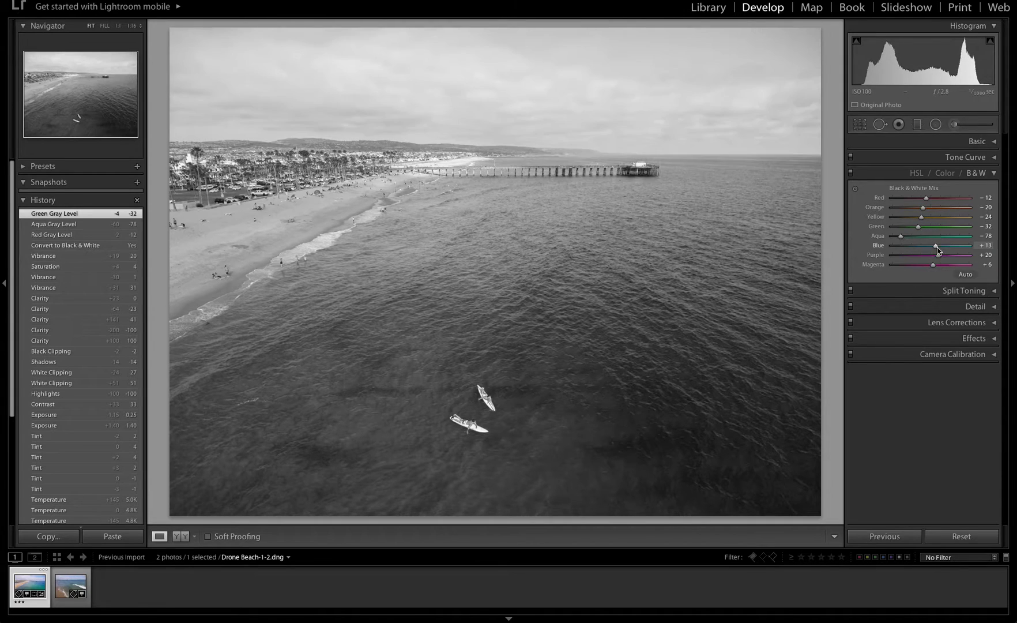
click(914, 173)
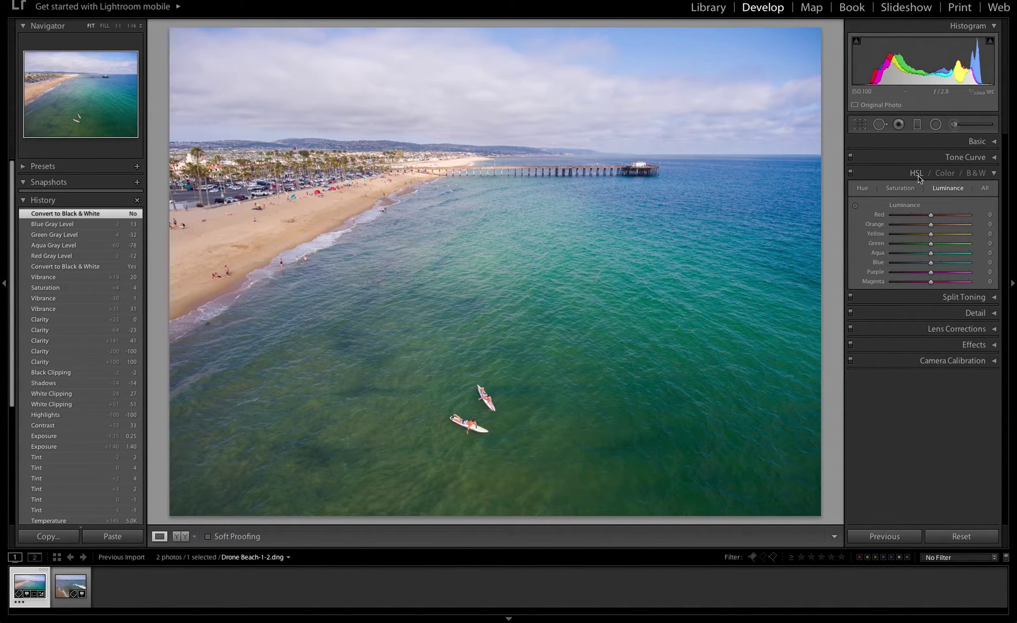
click(896, 174)
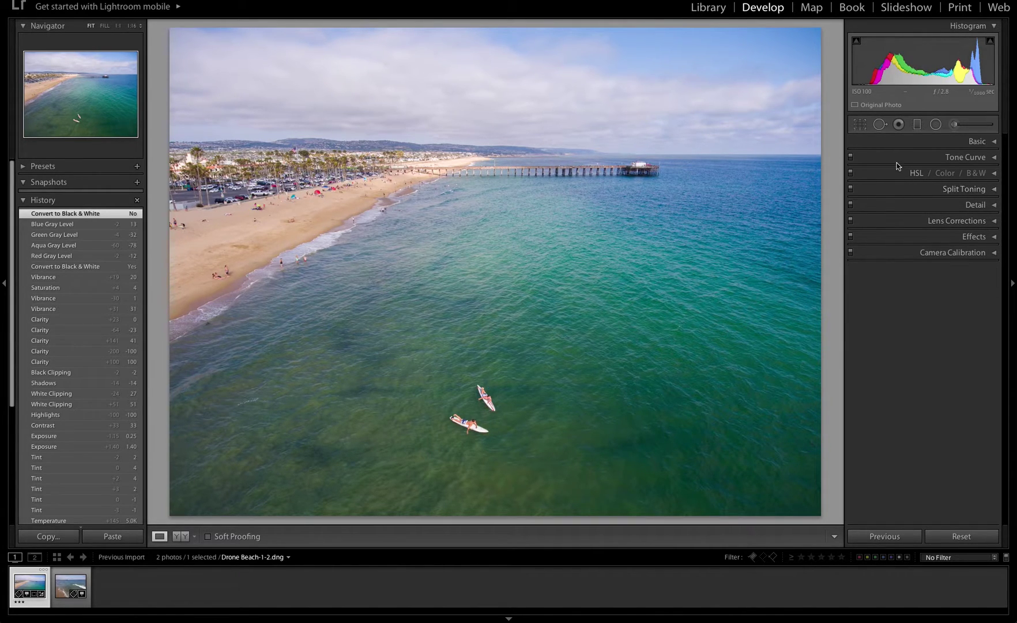
- Shape a custom S-shaped RGB tone curve with raised highlights and lowered shadows
click(897, 163)
click(897, 159)
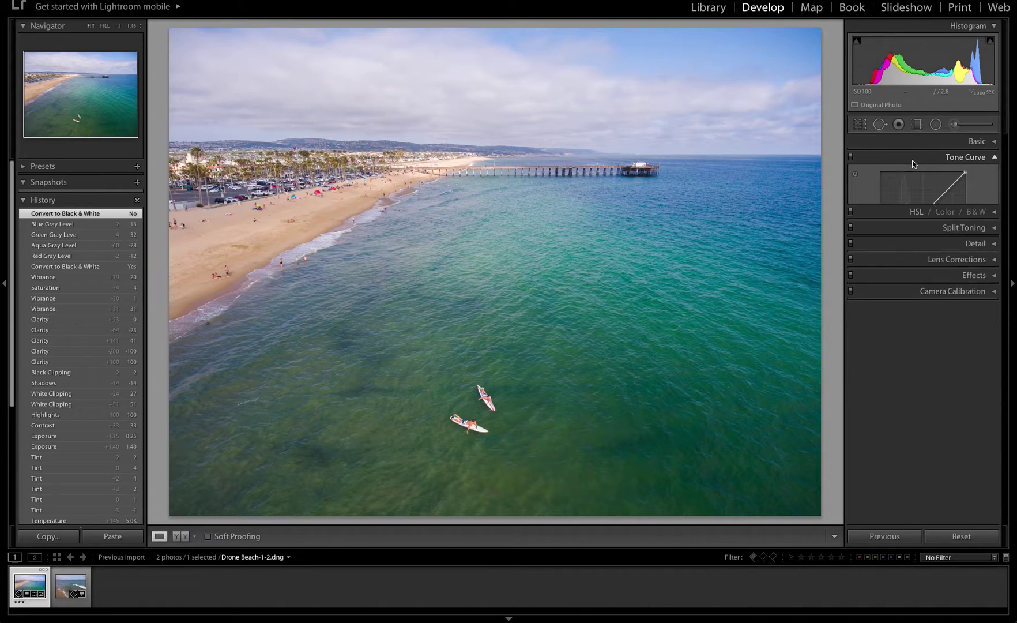
click(933, 145)
click(933, 147)
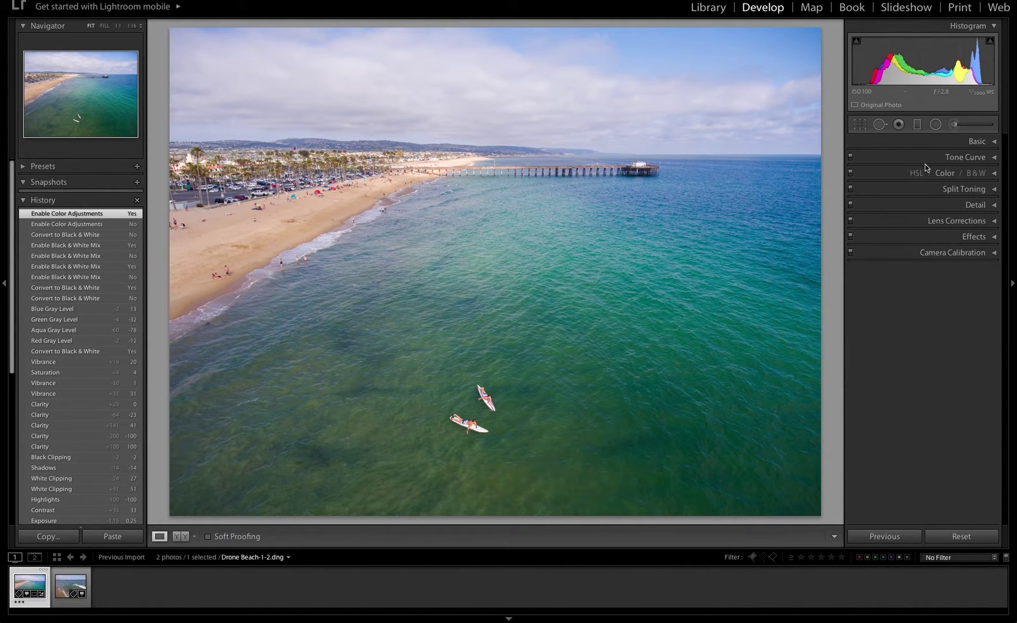
click(927, 158)
drag(937, 200, 937, 191)
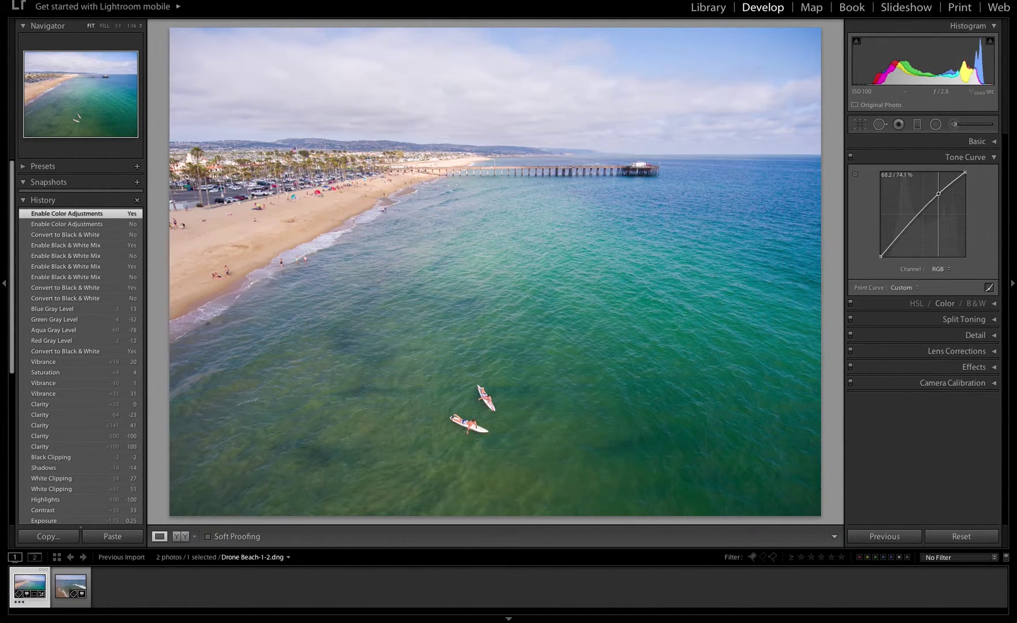
drag(899, 237, 904, 237)
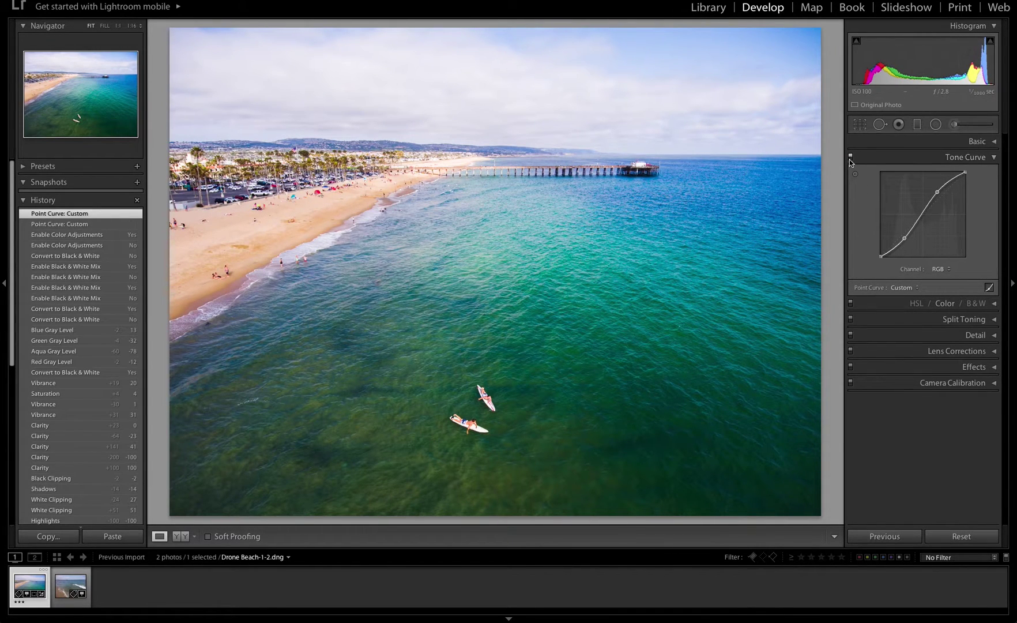
- Compare the photo with the tone curve off and on, and leave the tone curve disabled
click(850, 156)
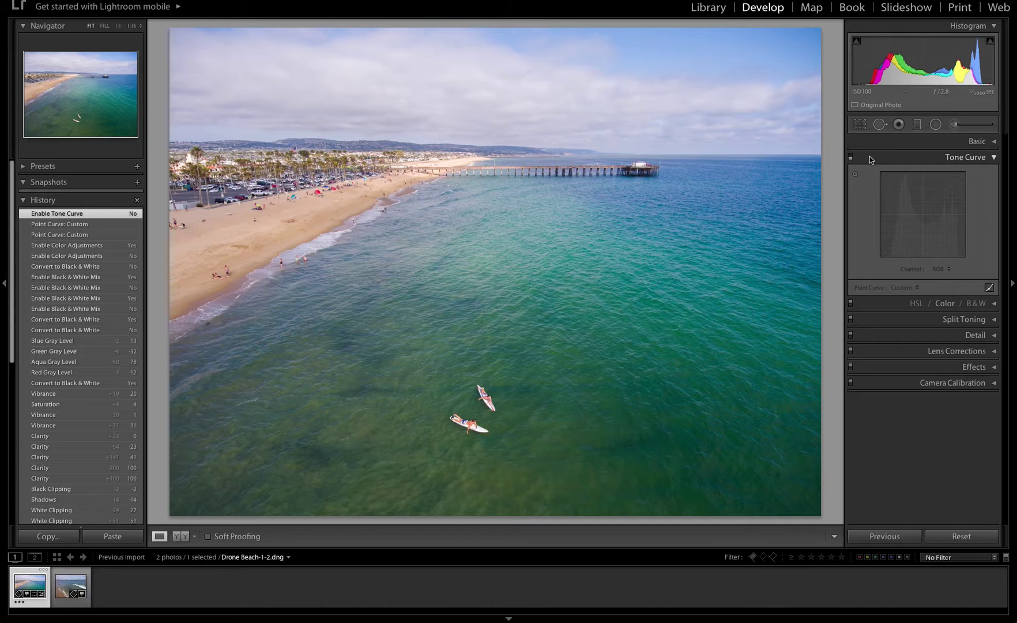
click(850, 157)
click(850, 157)
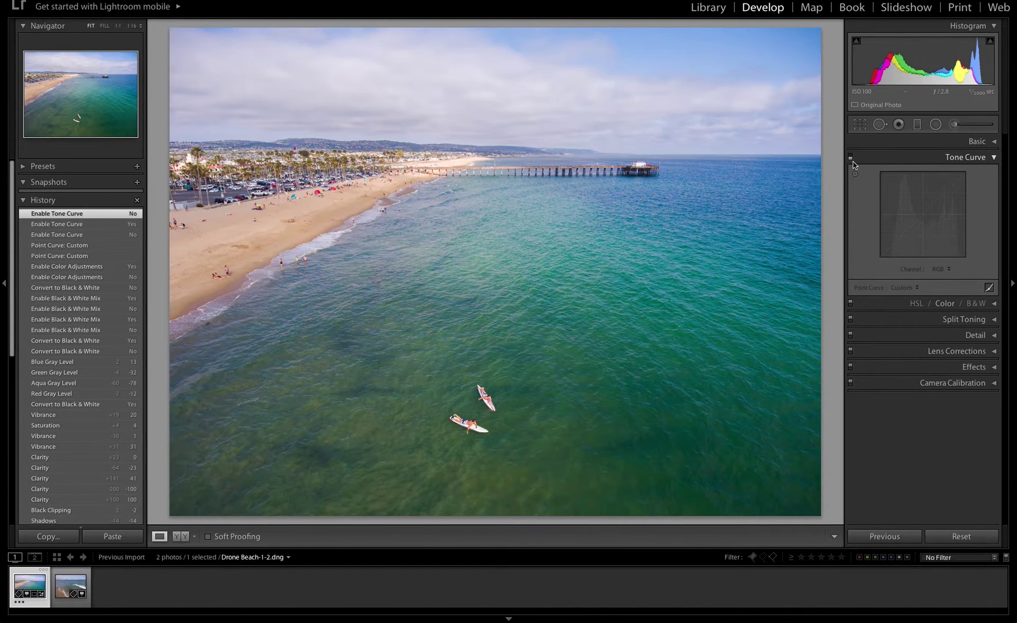
click(877, 157)
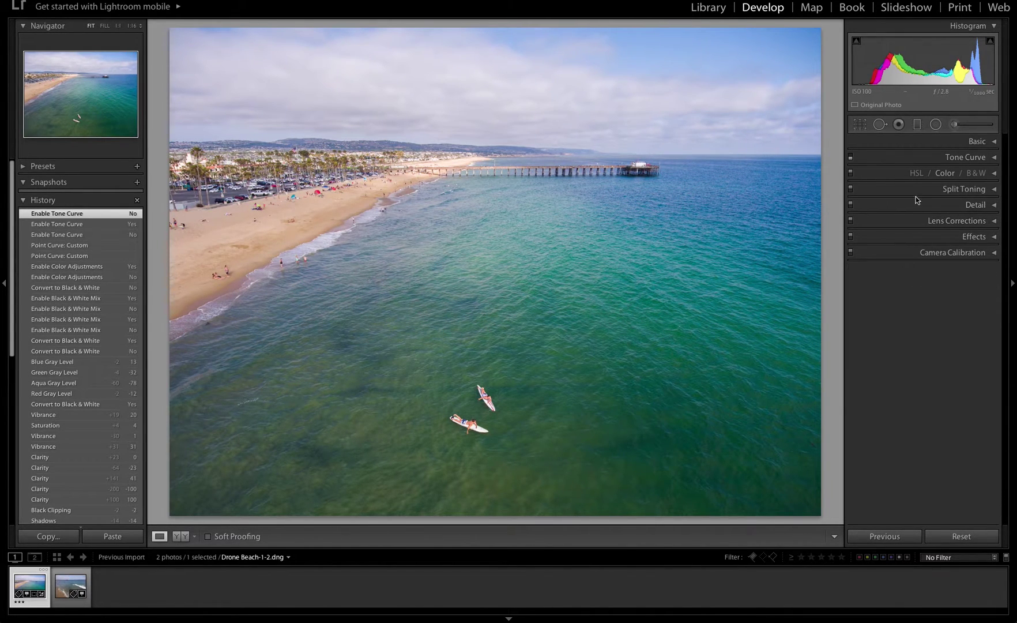
click(914, 191)
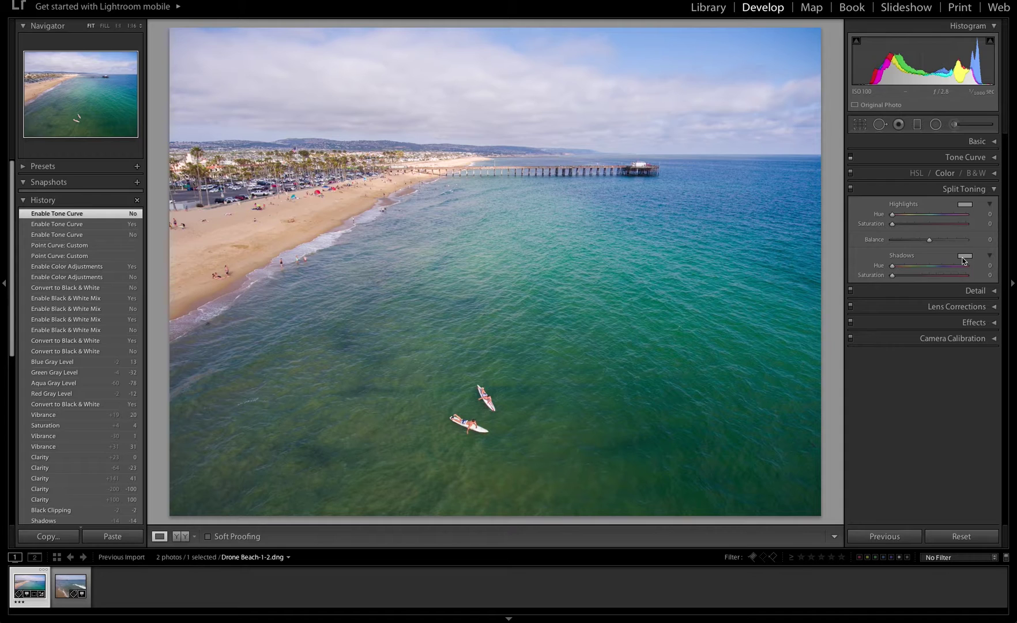
click(926, 189)
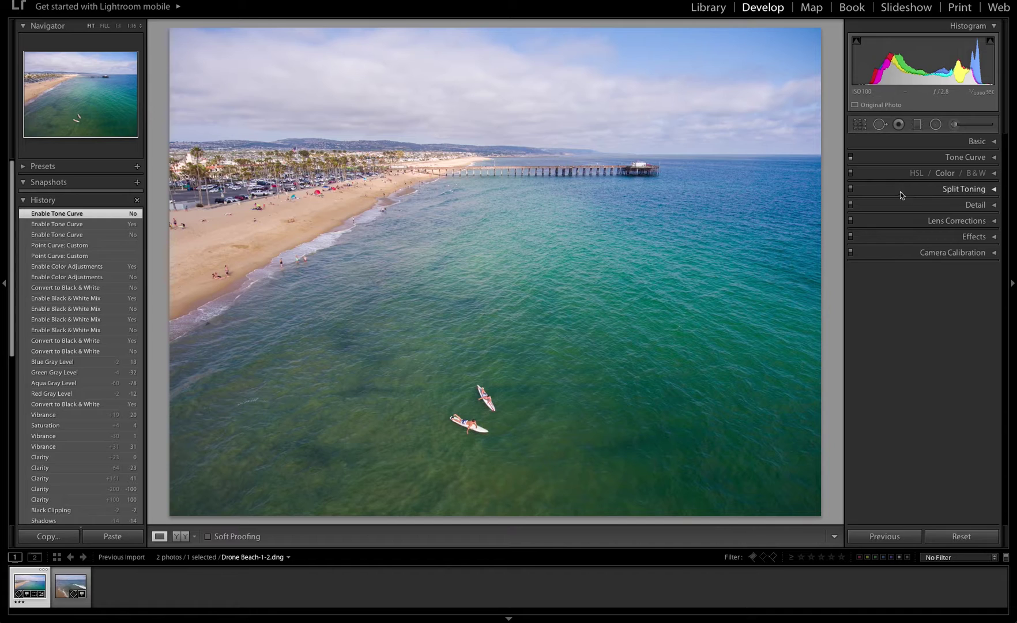
- Try a sharpening amount of 124 with the surfers viewed close up, and compare the Detail adjustments off and on
click(920, 204)
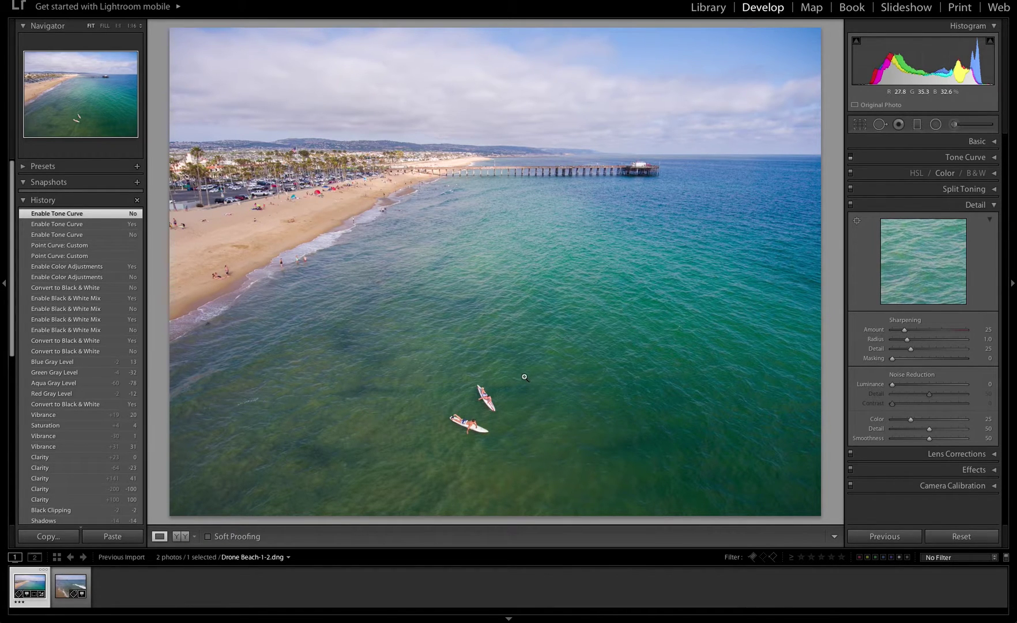
click(474, 407)
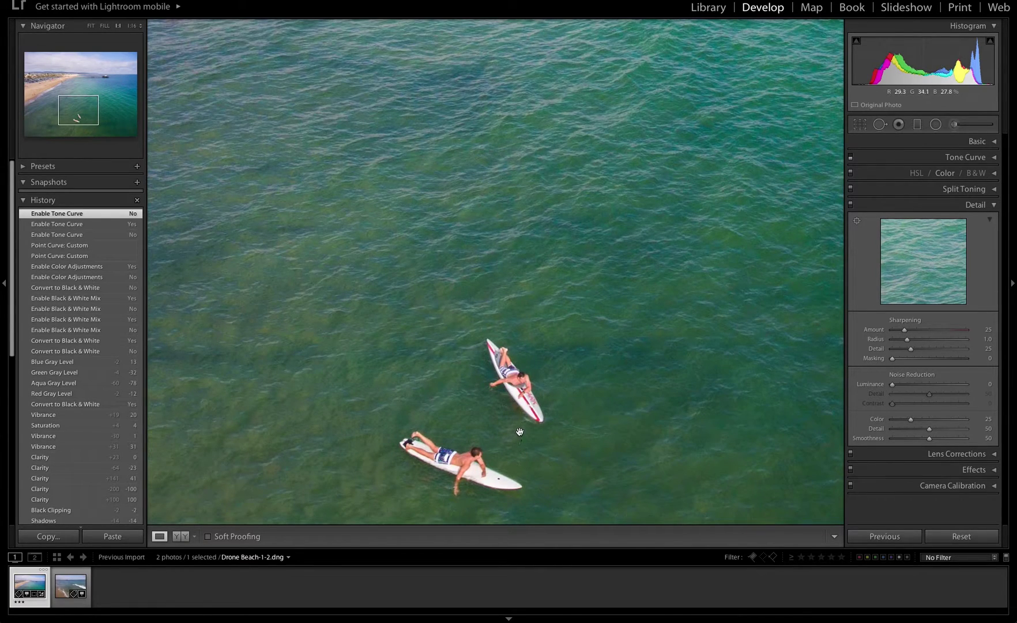
drag(461, 400, 472, 238)
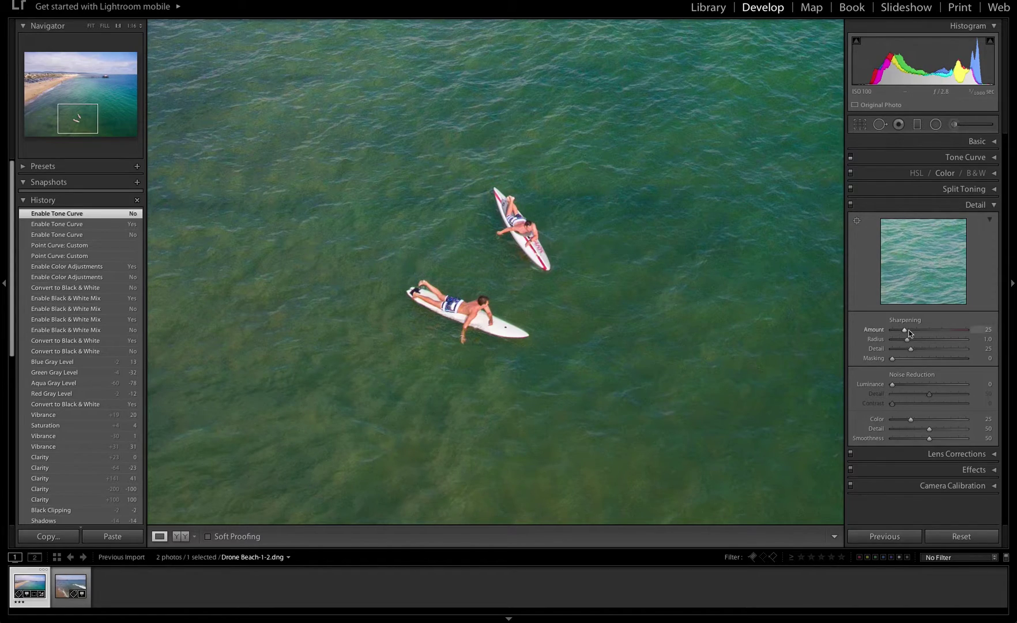
drag(905, 331, 955, 335)
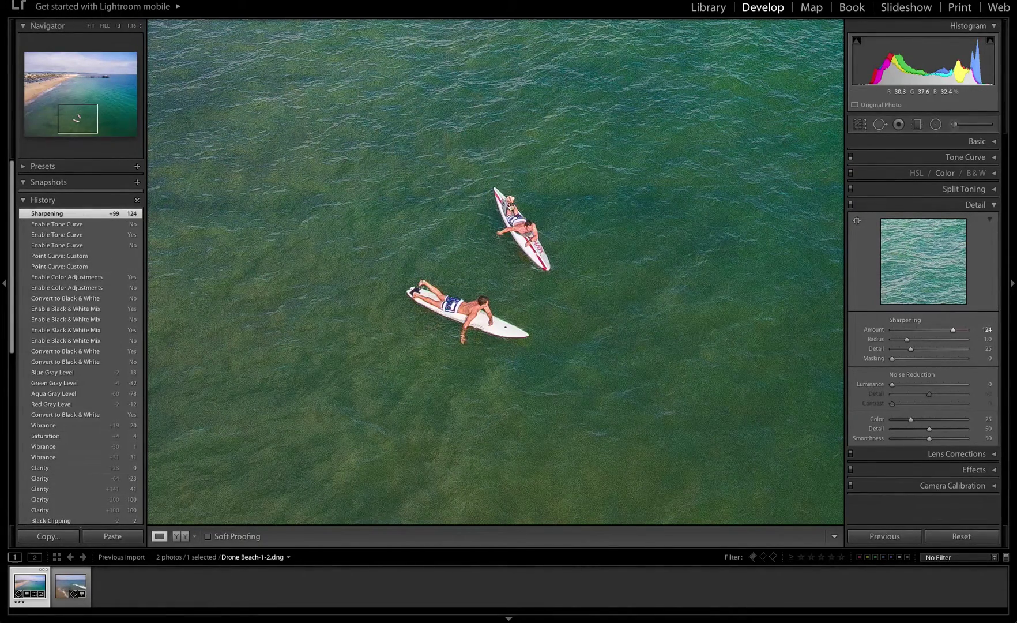
click(850, 206)
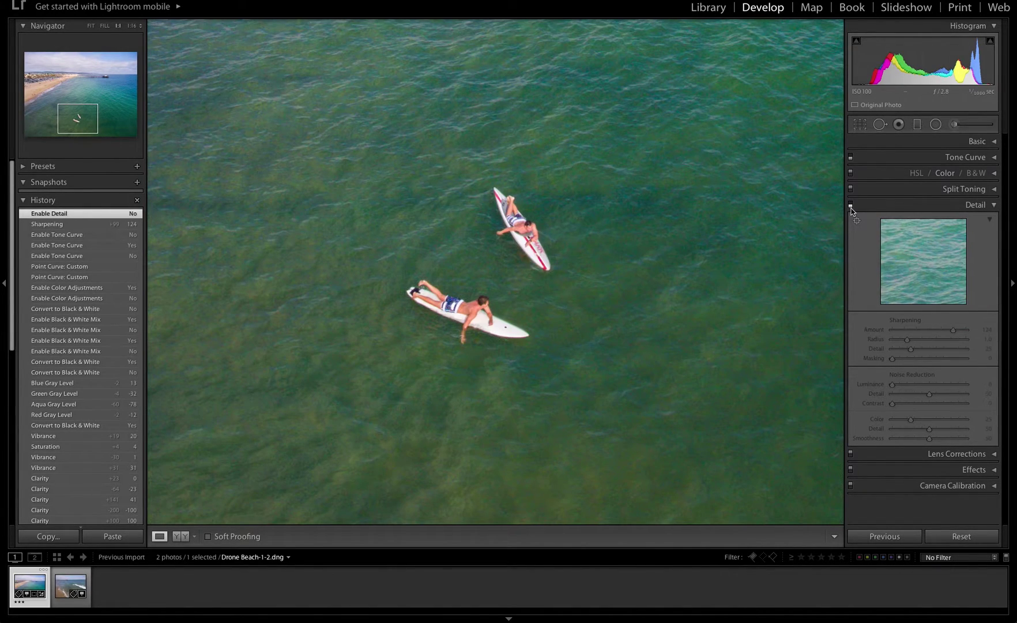
click(850, 206)
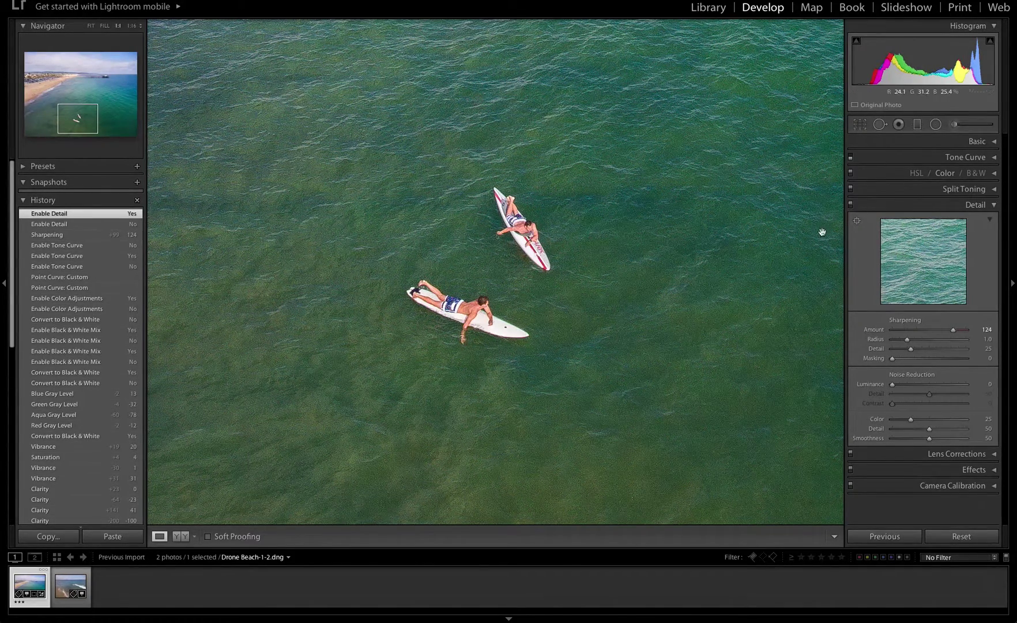
- Set the luminance noise reduction to 25 and the sharpening amount to 82, and return to the full photo view
click(910, 388)
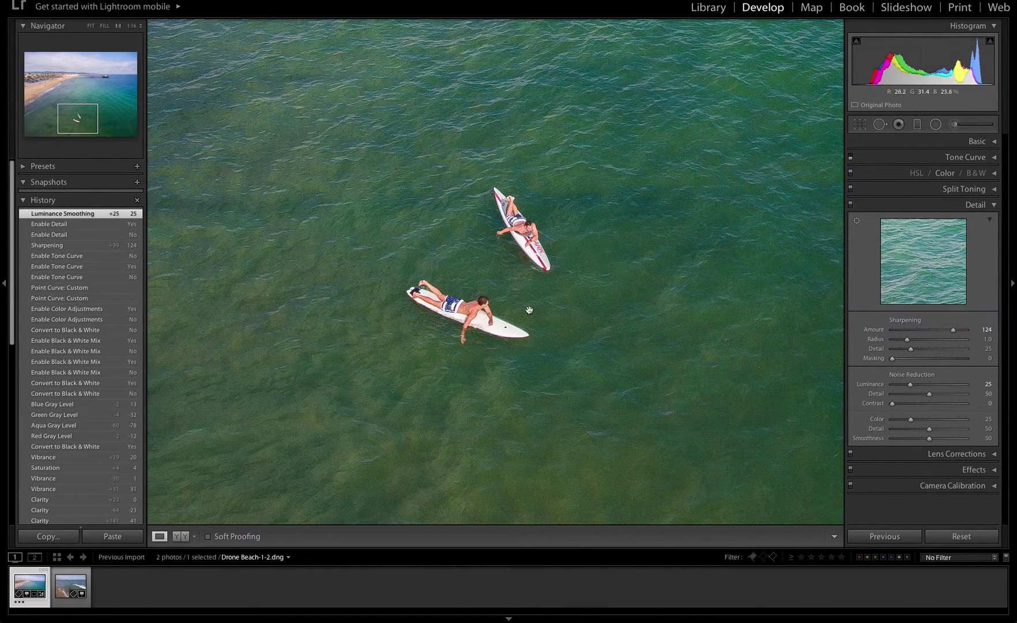
drag(954, 331, 933, 334)
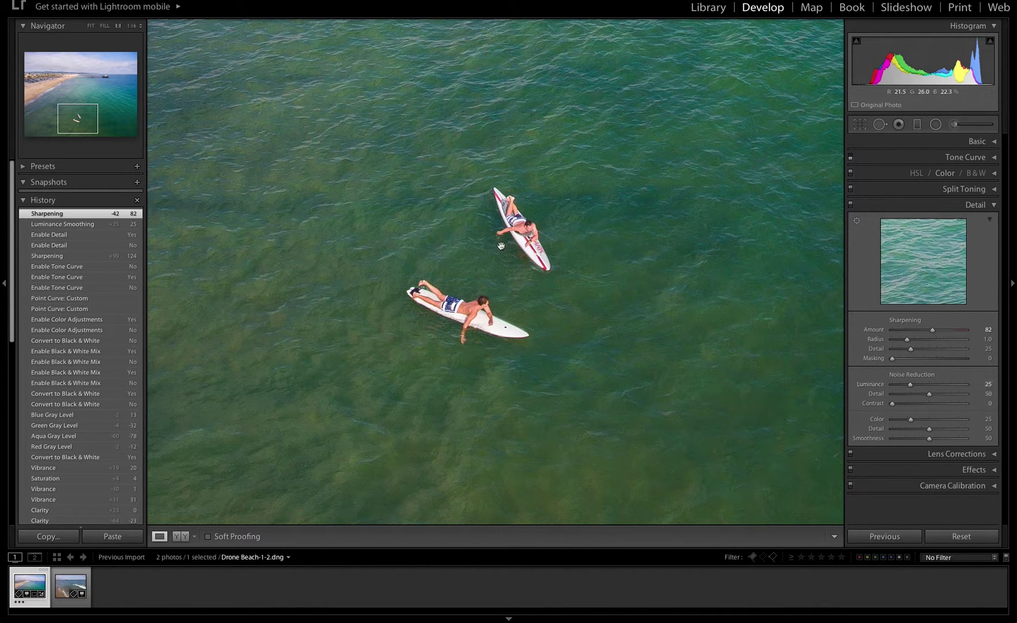
key(alt)
click(532, 257)
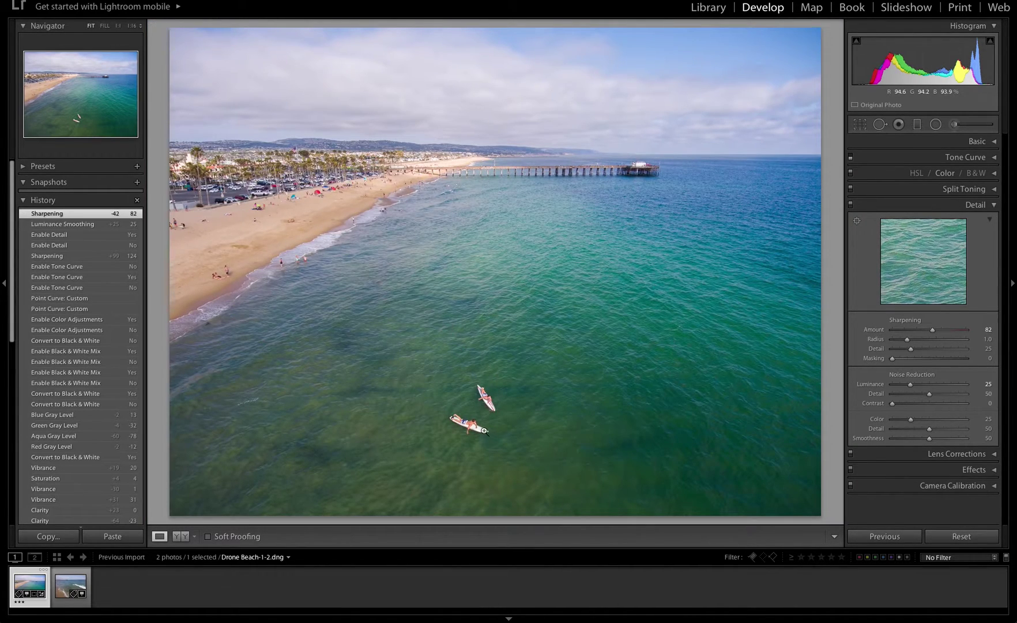
- Compare the full photo with the Detail adjustments off and on, and with its unedited Before version
click(850, 206)
click(850, 206)
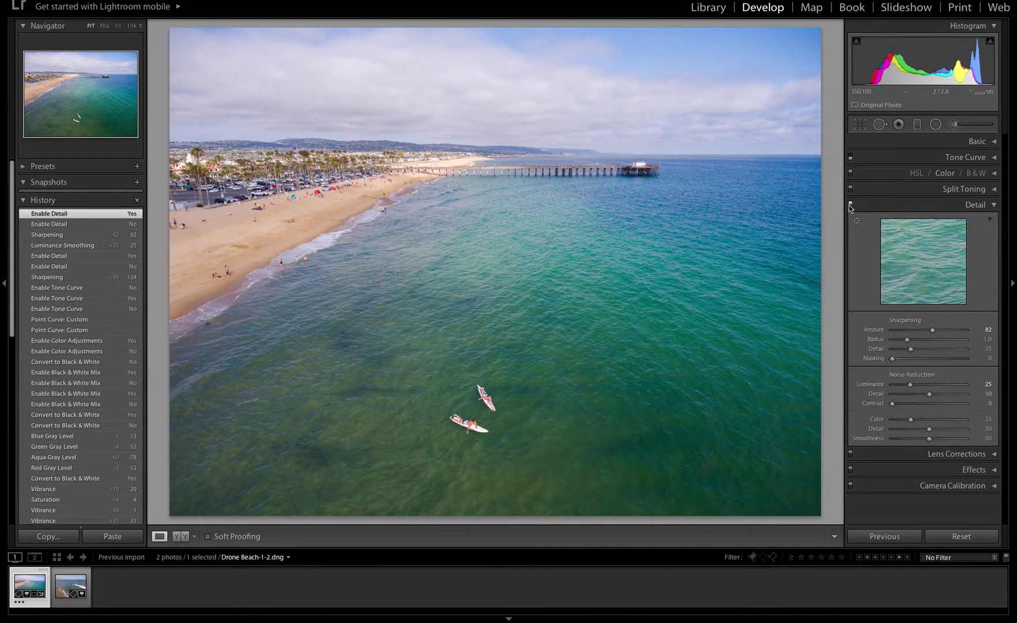
key(backslash)
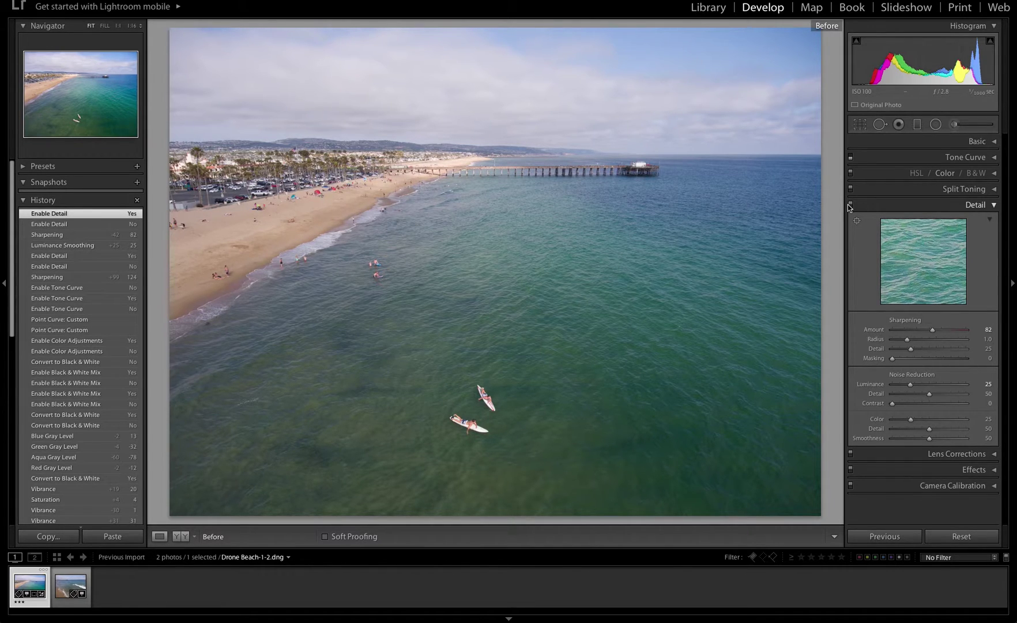
key(backslash)
key(backslash)
key(backslash)
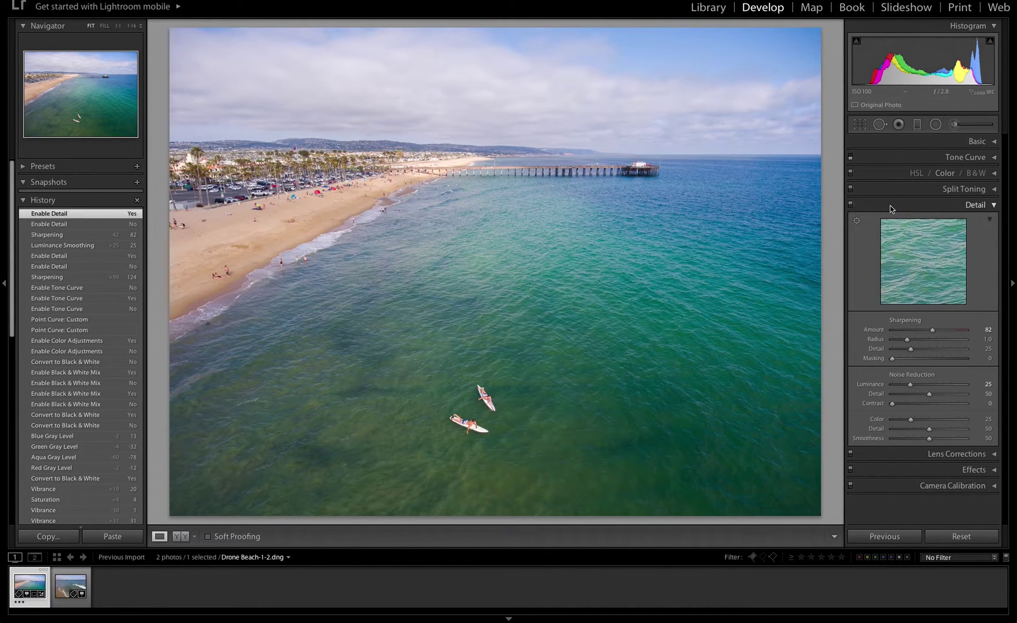
click(890, 205)
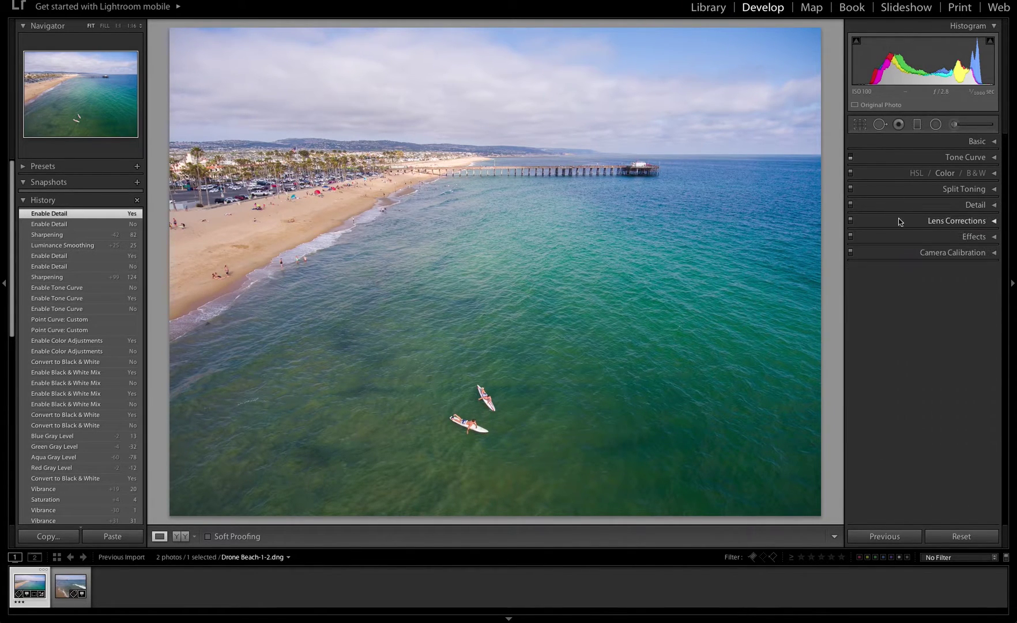
- Try lens profile corrections with the DJI PHANTOM VISION FC200 profile, and turn the profile corrections off again
click(933, 222)
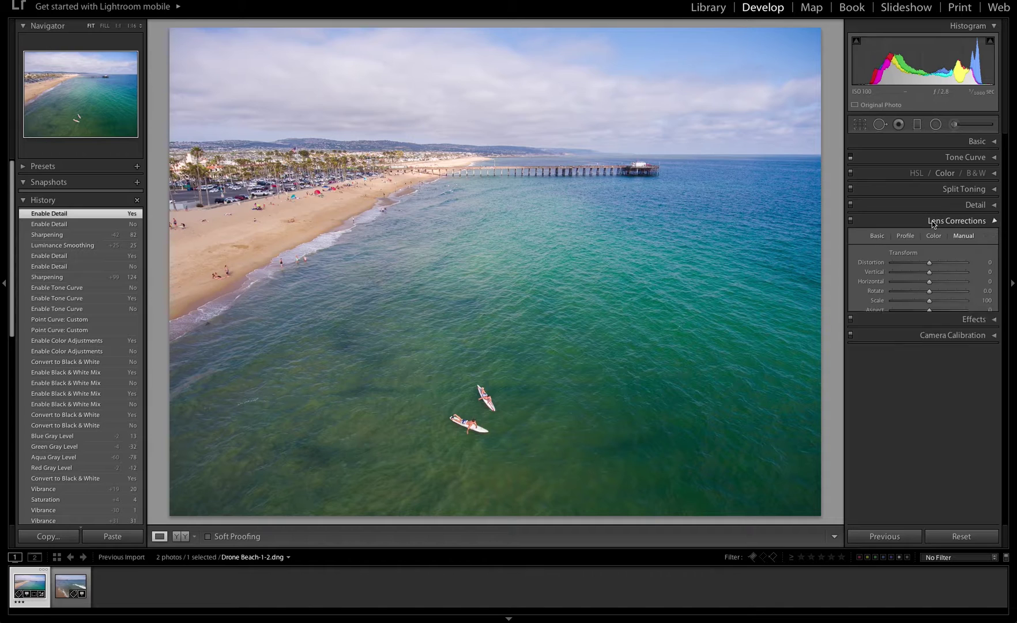
click(903, 236)
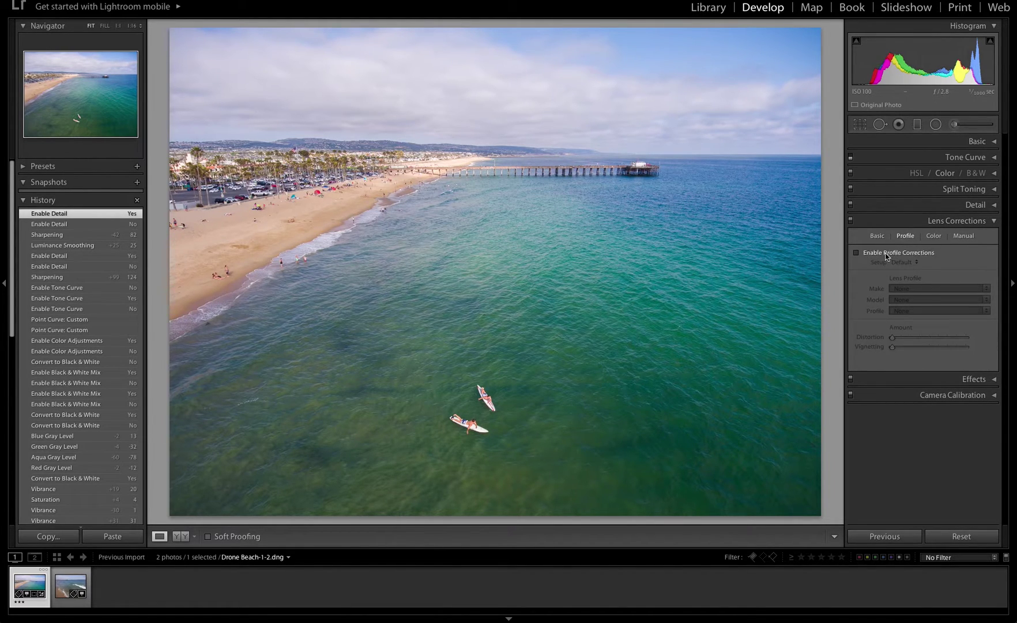
click(886, 254)
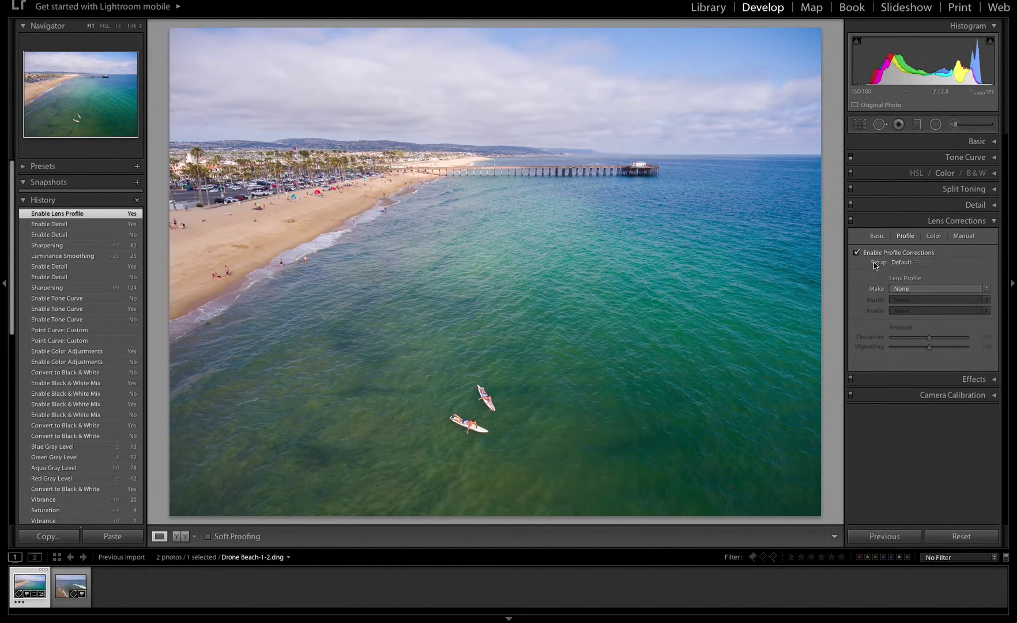
click(911, 289)
click(917, 309)
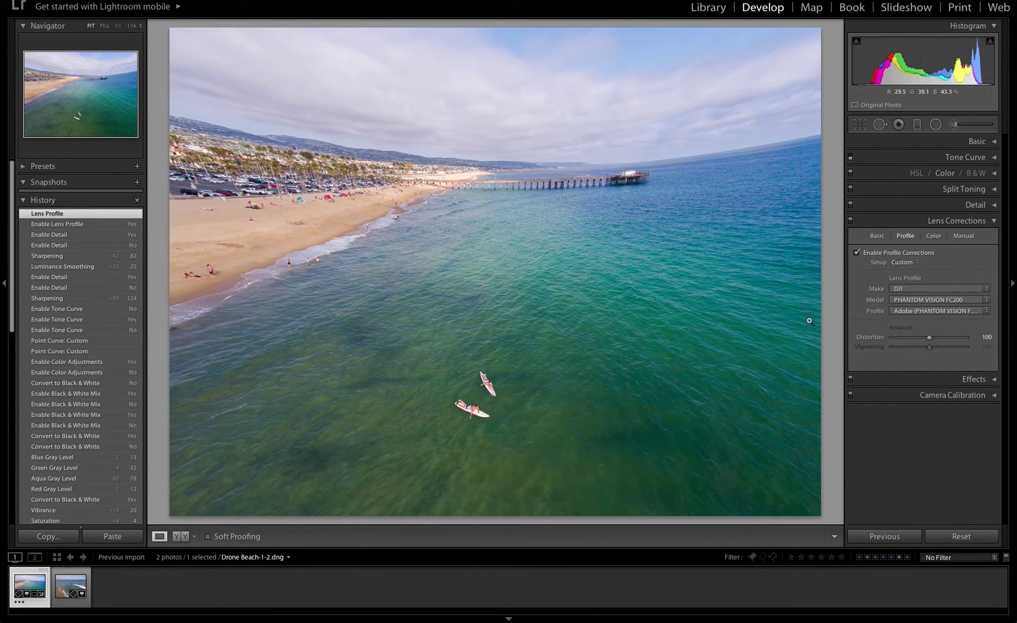
click(916, 299)
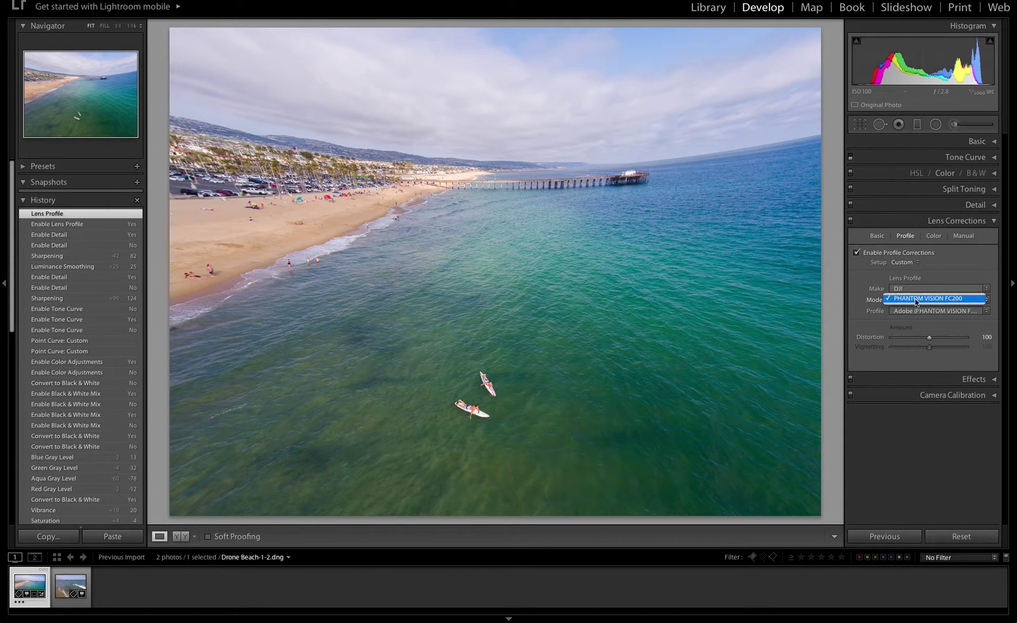
click(916, 299)
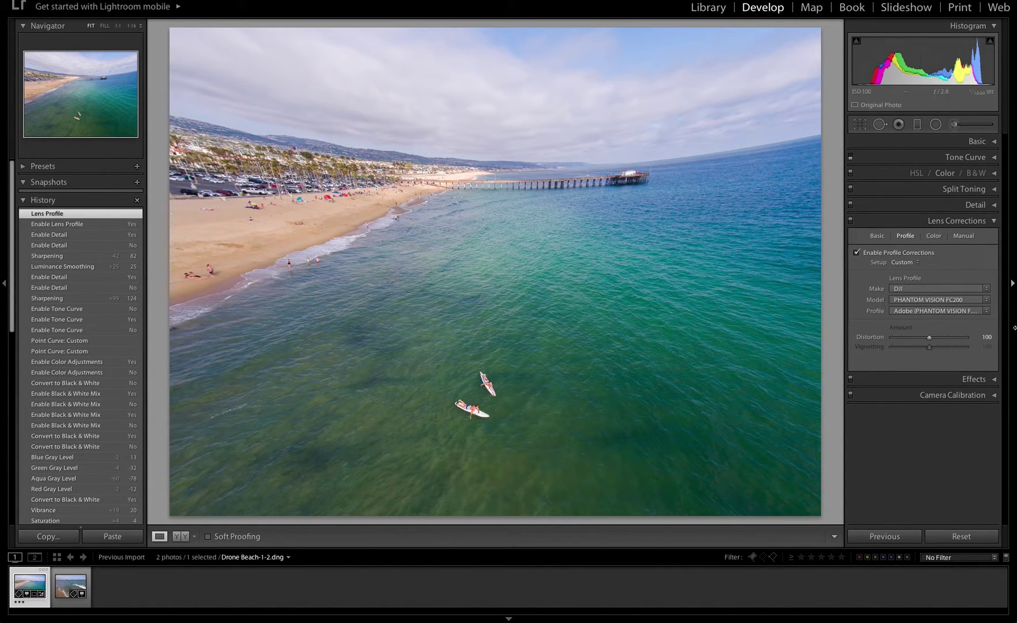
click(876, 254)
- Try a manual lens distortion correction of +40, and disable the lens corrections
click(968, 236)
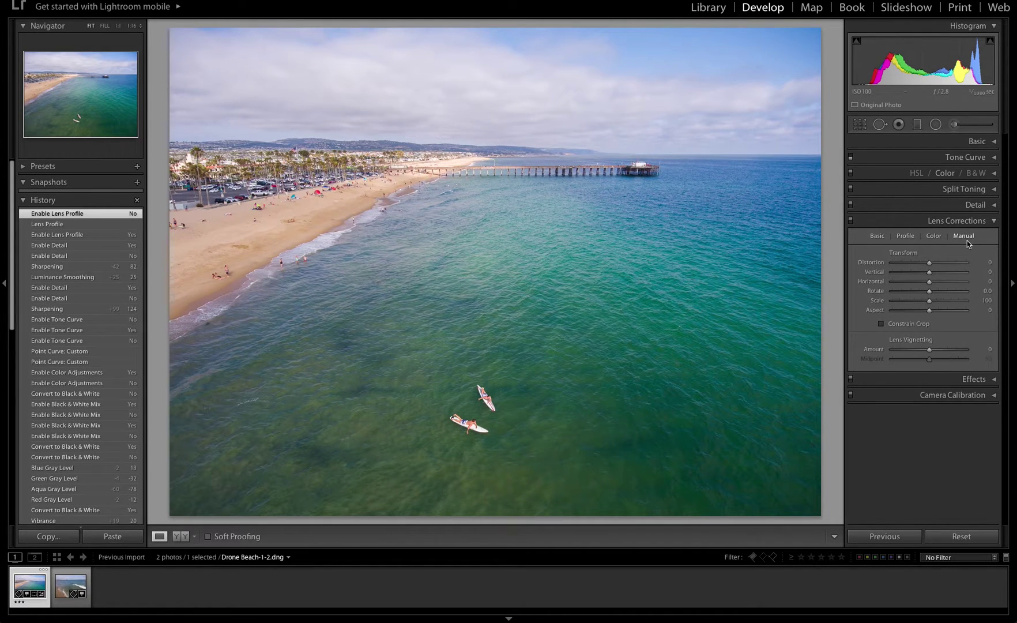
mouse_move(911, 277)
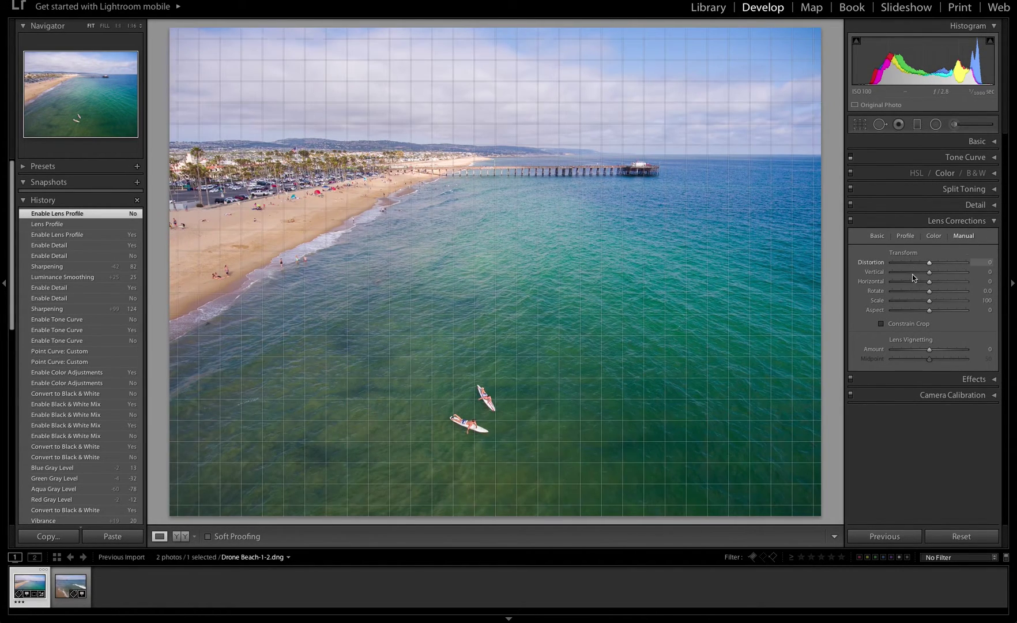
mouse_move(929, 263)
mouse_down()
mouse_move(906, 267)
mouse_move(943, 269)
mouse_up()
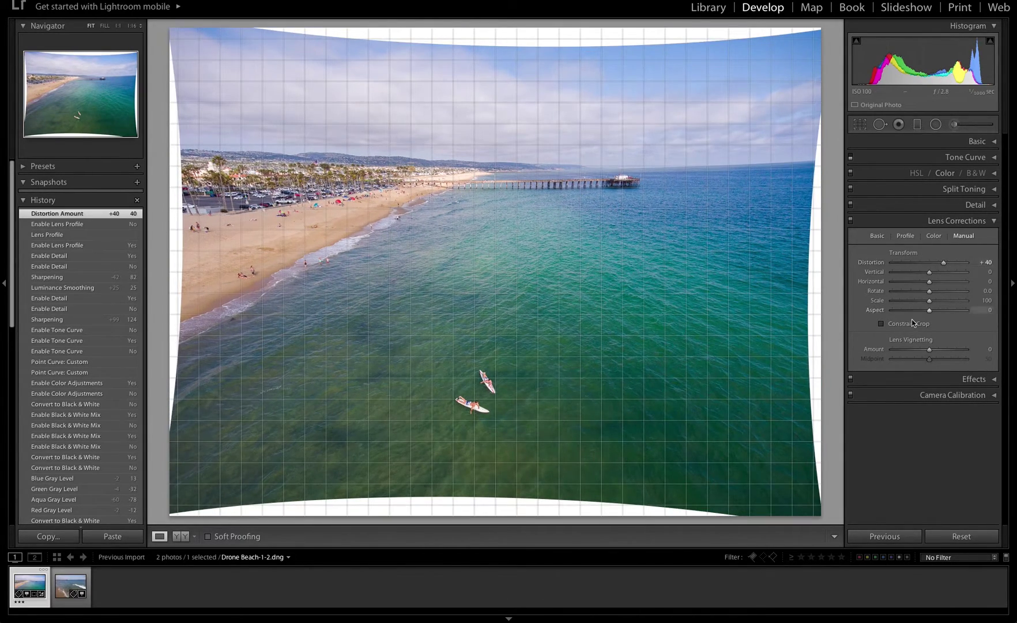
click(851, 221)
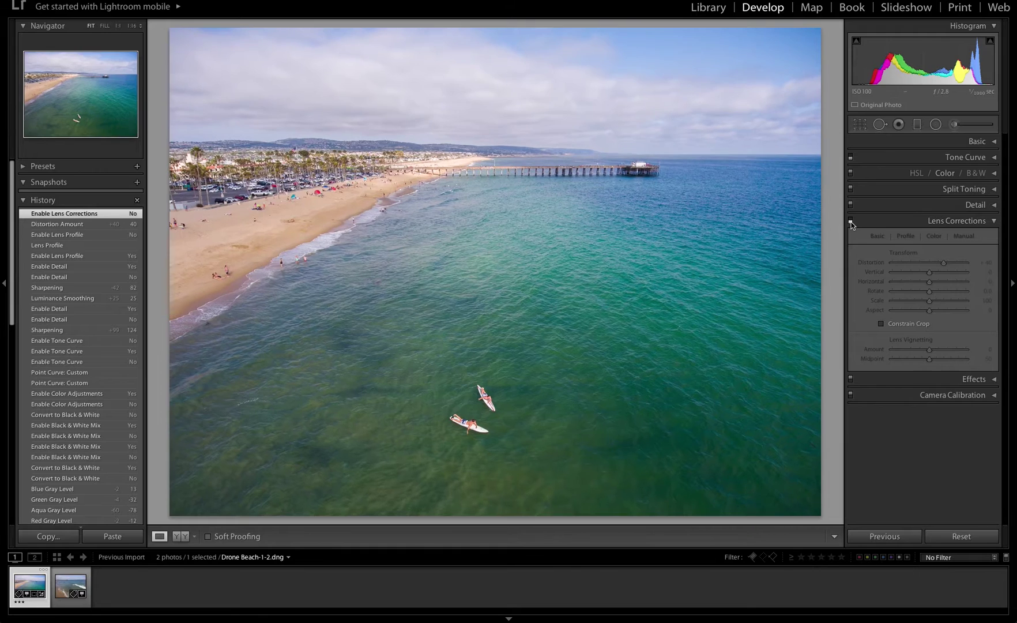
click(959, 220)
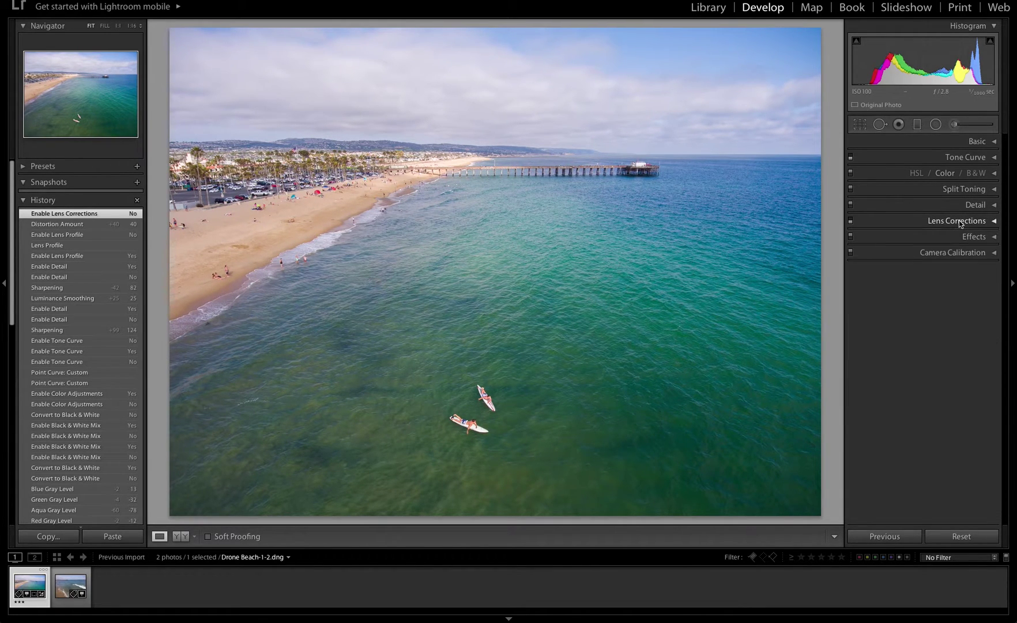
- Add a Highlight Priority post-crop vignette with an amount of -11
click(952, 238)
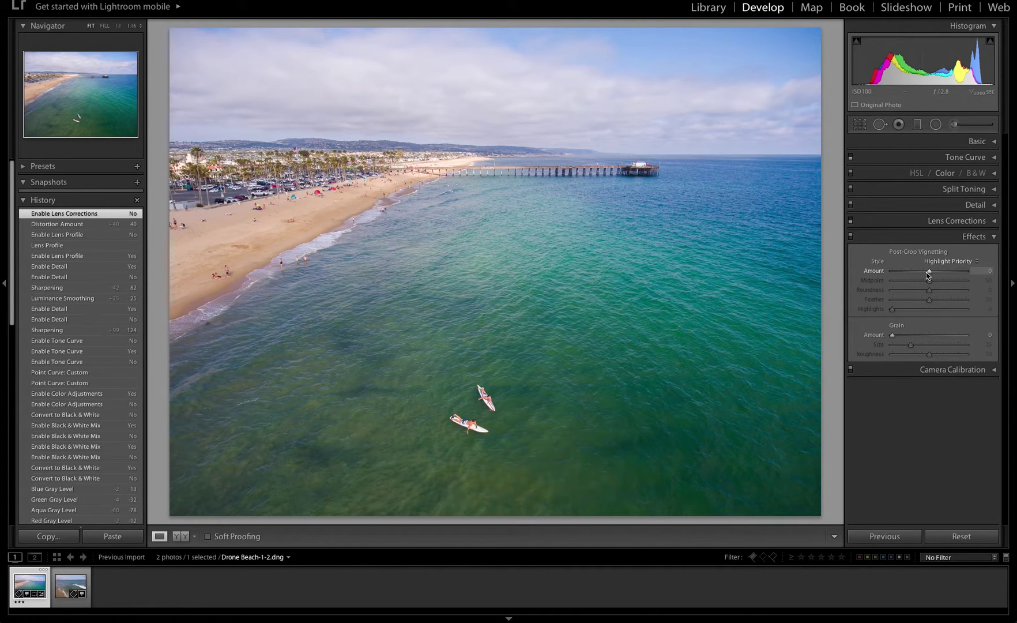
mouse_move(930, 276)
mouse_down()
mouse_move(907, 275)
mouse_move(945, 276)
mouse_move(924, 279)
mouse_up()
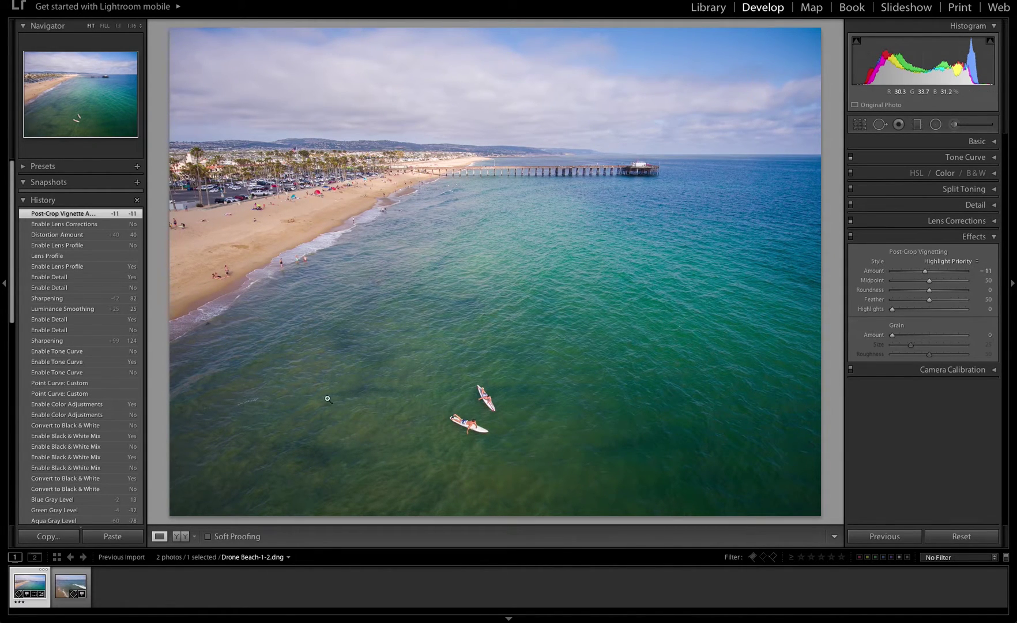
- Compare the pier photo with the Effects adjustments off and on, leaving them on
click(850, 237)
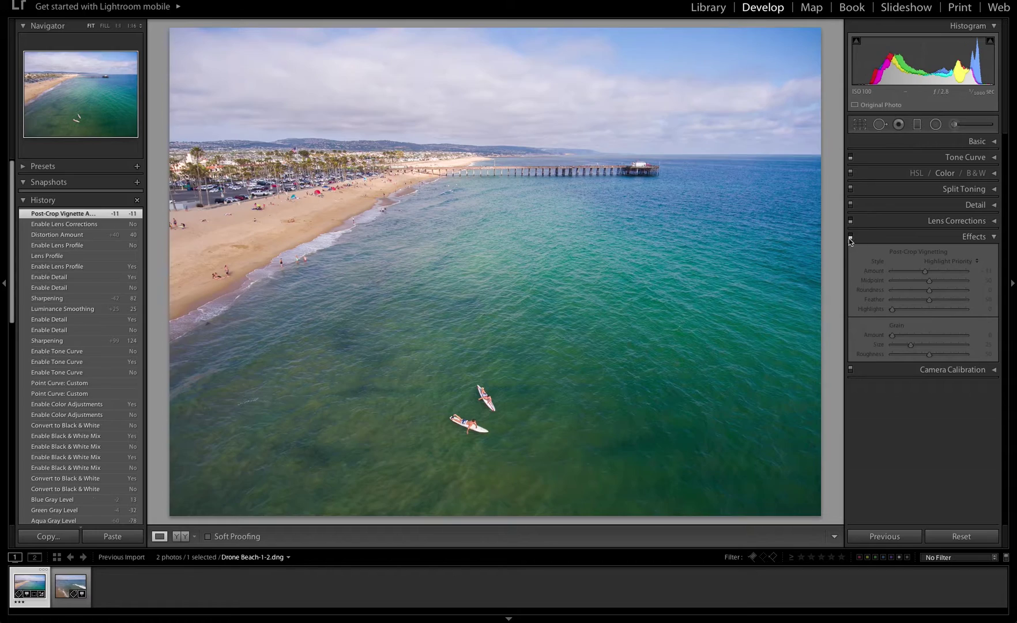
click(851, 236)
click(851, 237)
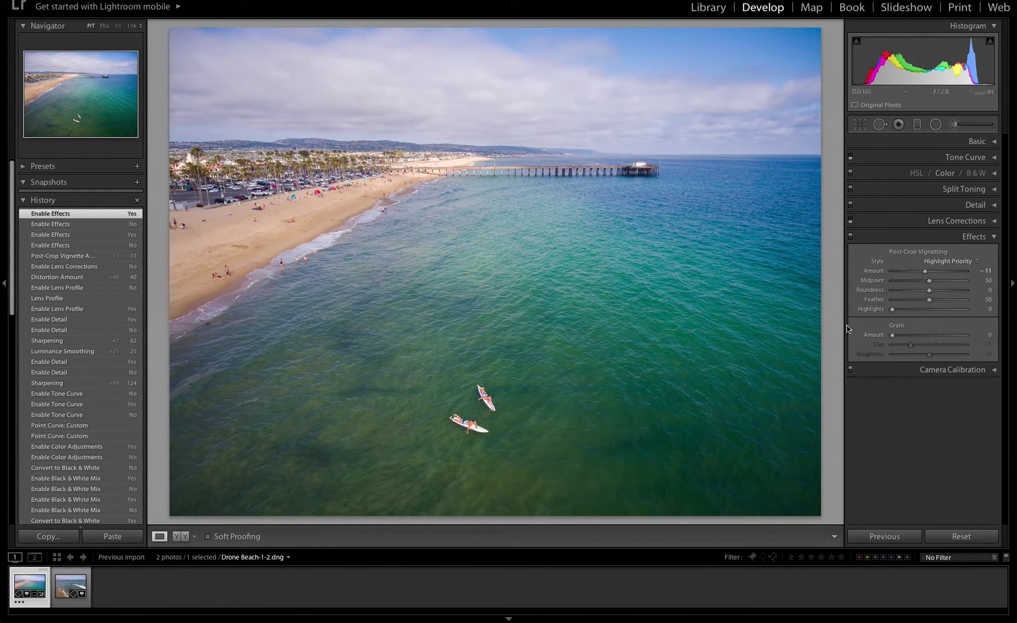
- Try a grain amount of 76 while checking the surfers up close, and reduce it to 16
click(488, 394)
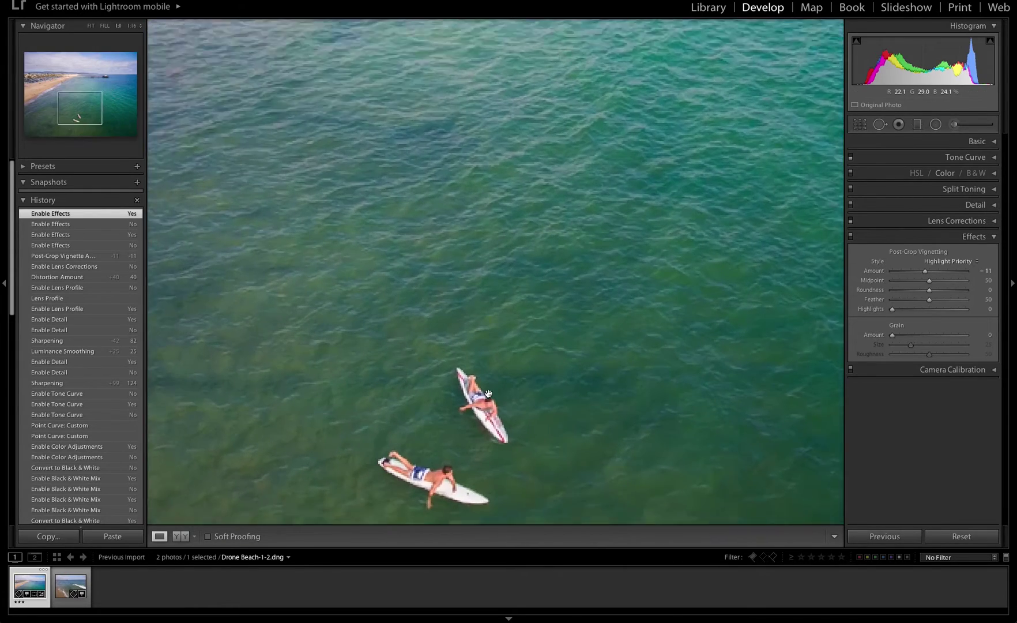
drag(526, 391, 546, 218)
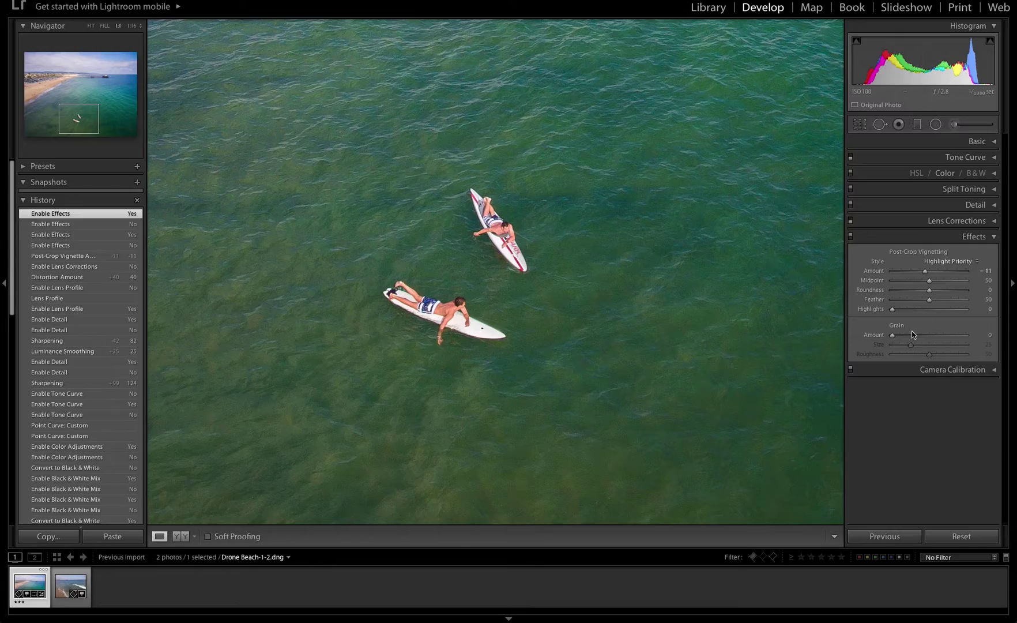
drag(913, 334, 949, 337)
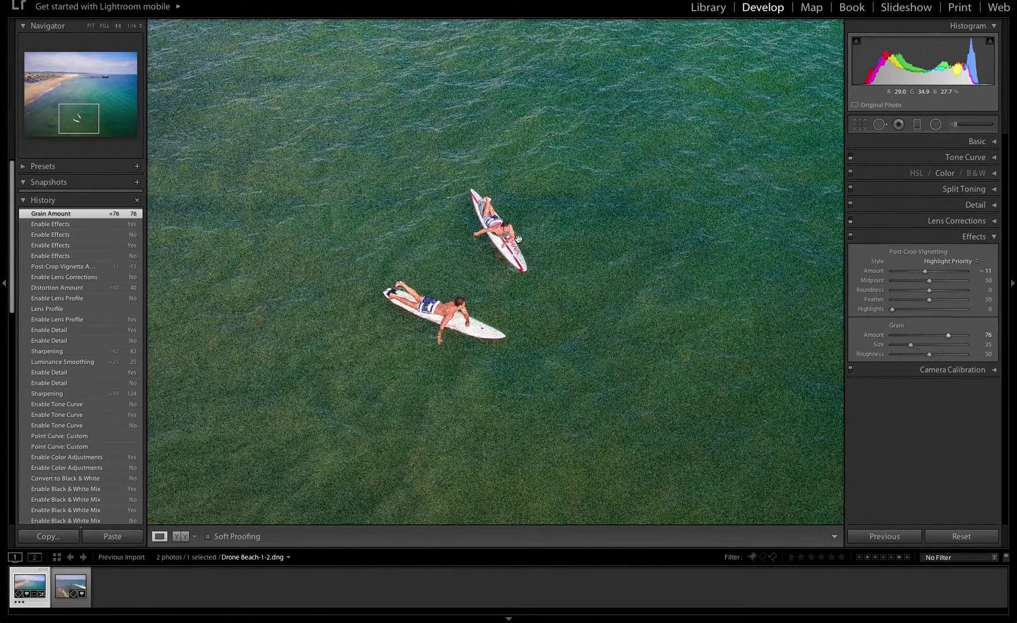
click(587, 281)
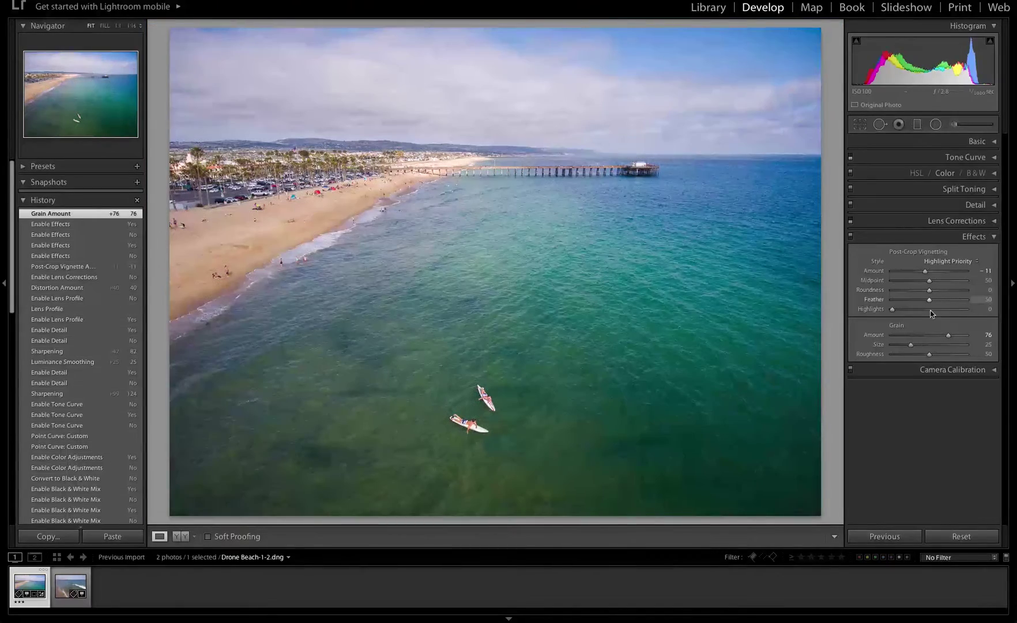
click(904, 335)
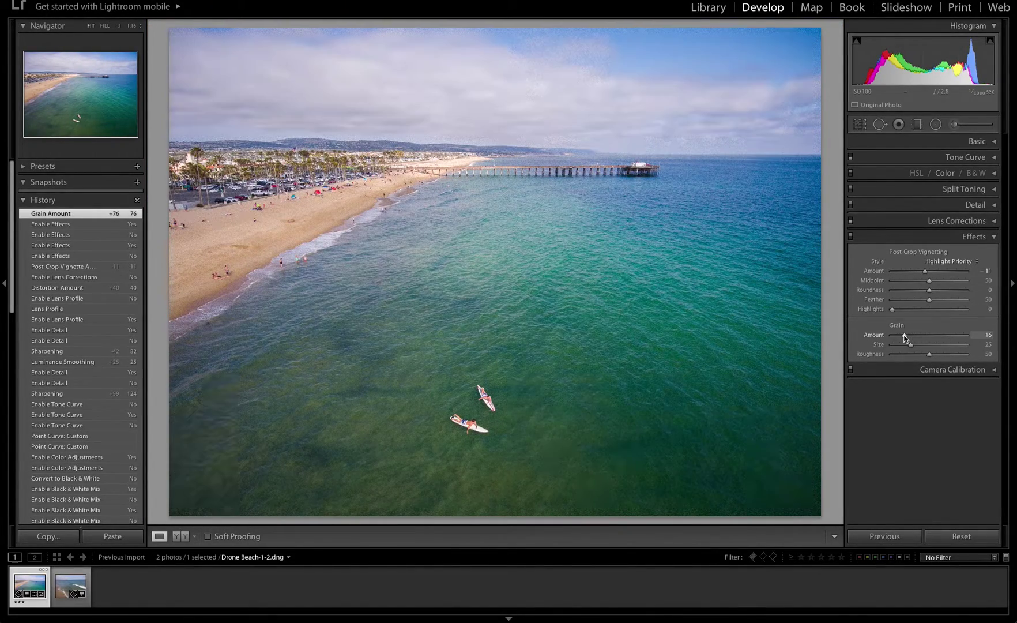
click(945, 237)
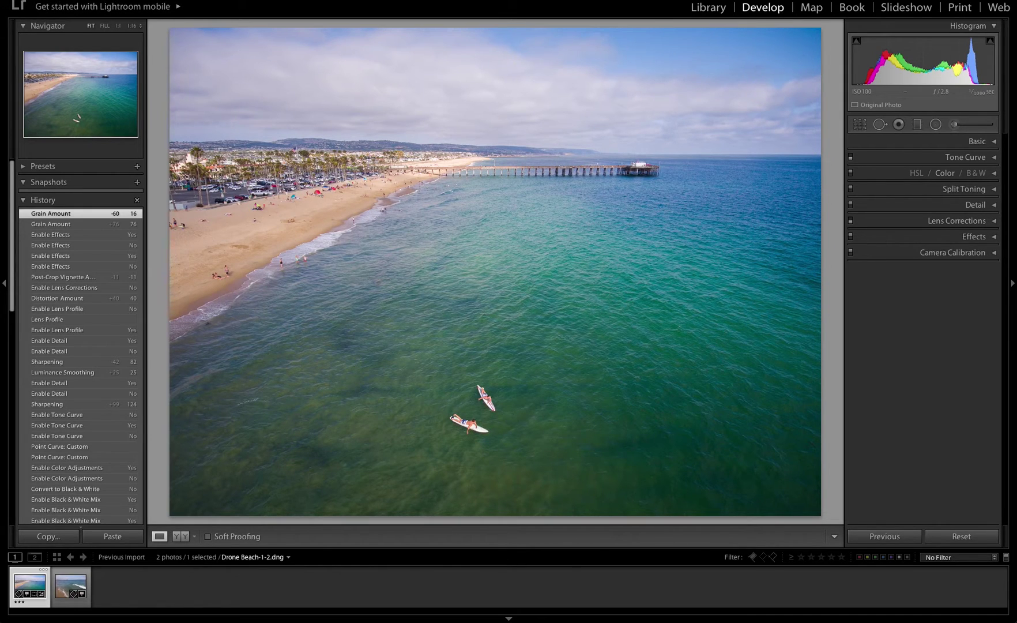
- Reset all develop settings of the pier photo
click(196, 1)
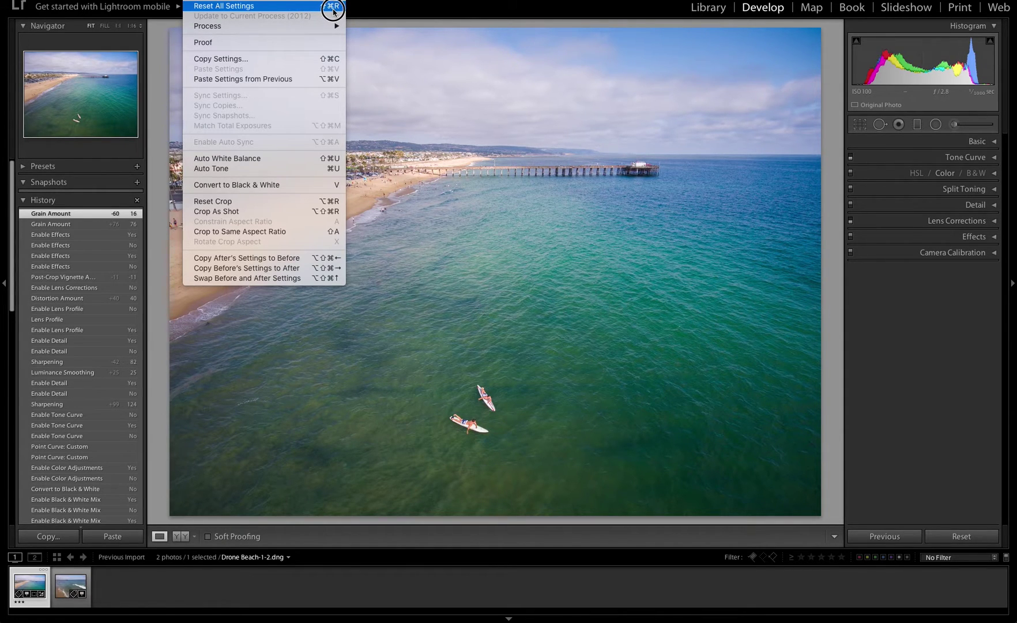
click(464, 247)
key(shift)
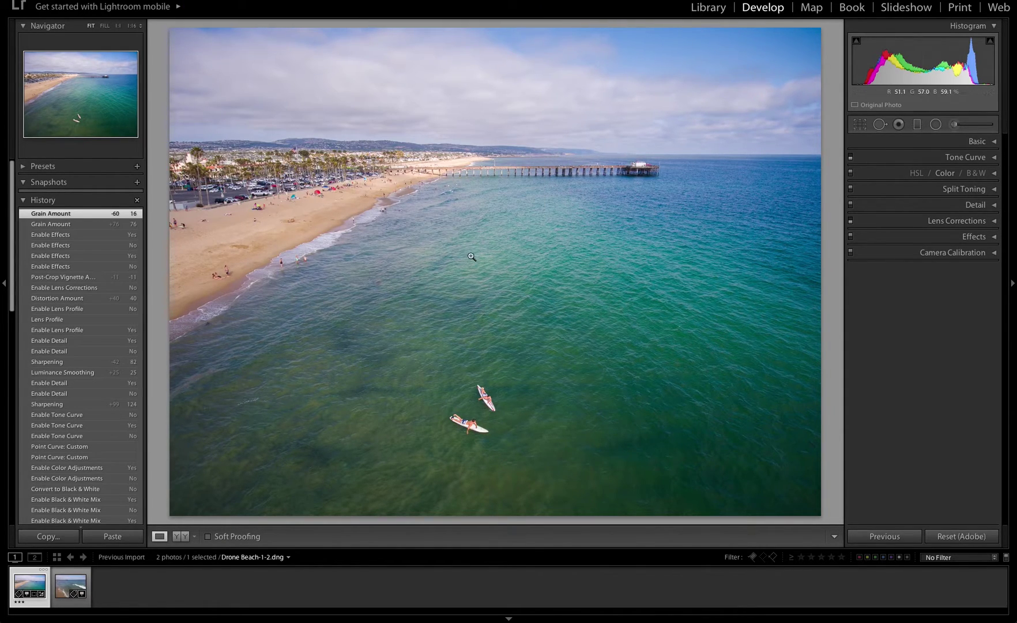
key(ctrl+shift+r)
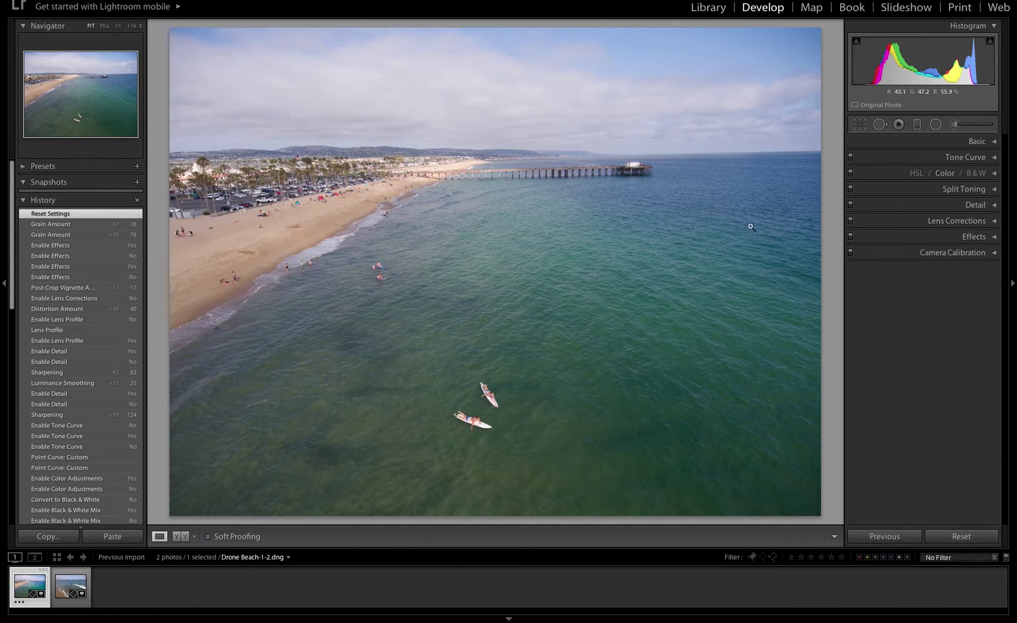
- Apply the 7 Newport preset from the FromWhereIDrone.com preset folder to the pier photo
click(22, 201)
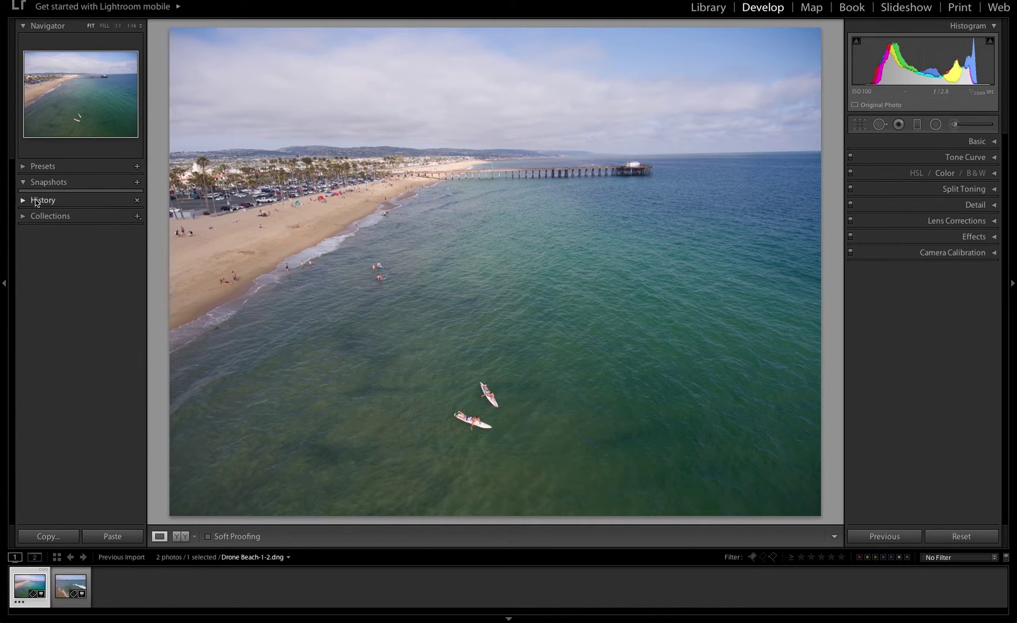
click(23, 167)
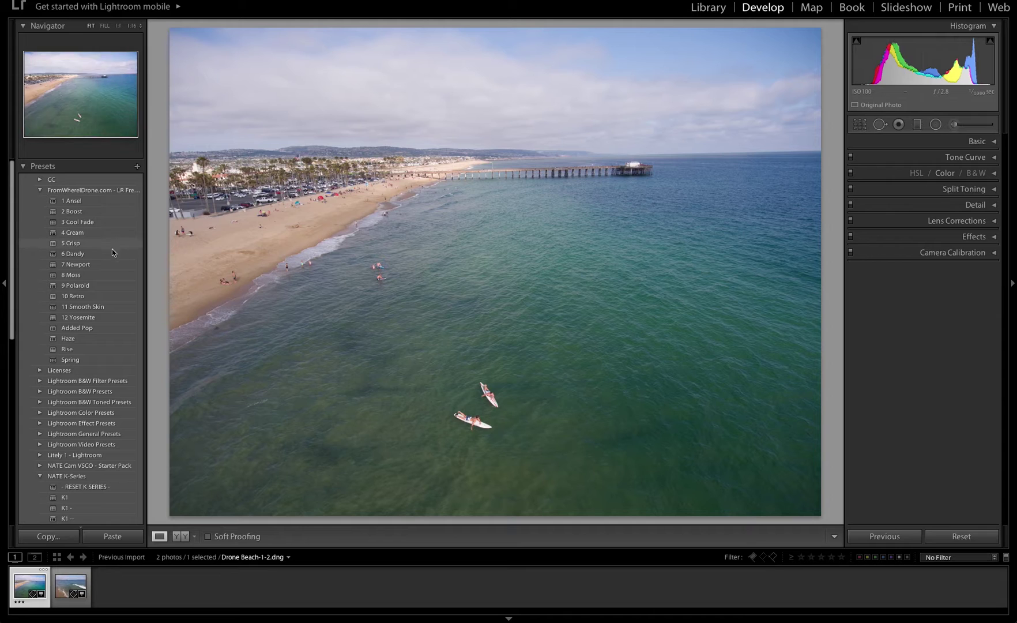
click(77, 266)
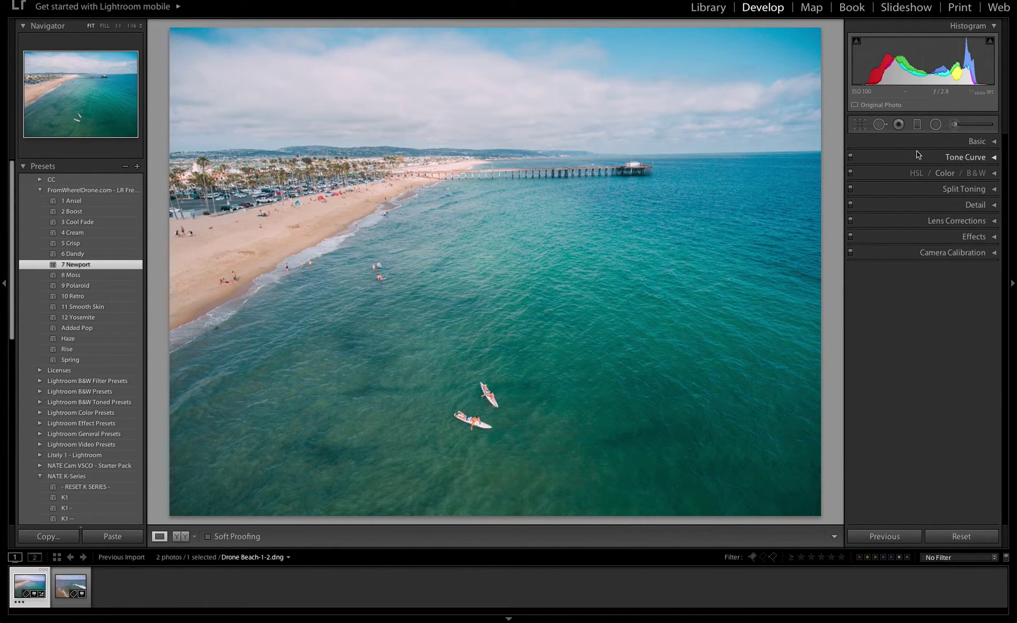
- Warm the white balance temperature to 6248 and compare the pier photo with its unedited Before version
click(983, 141)
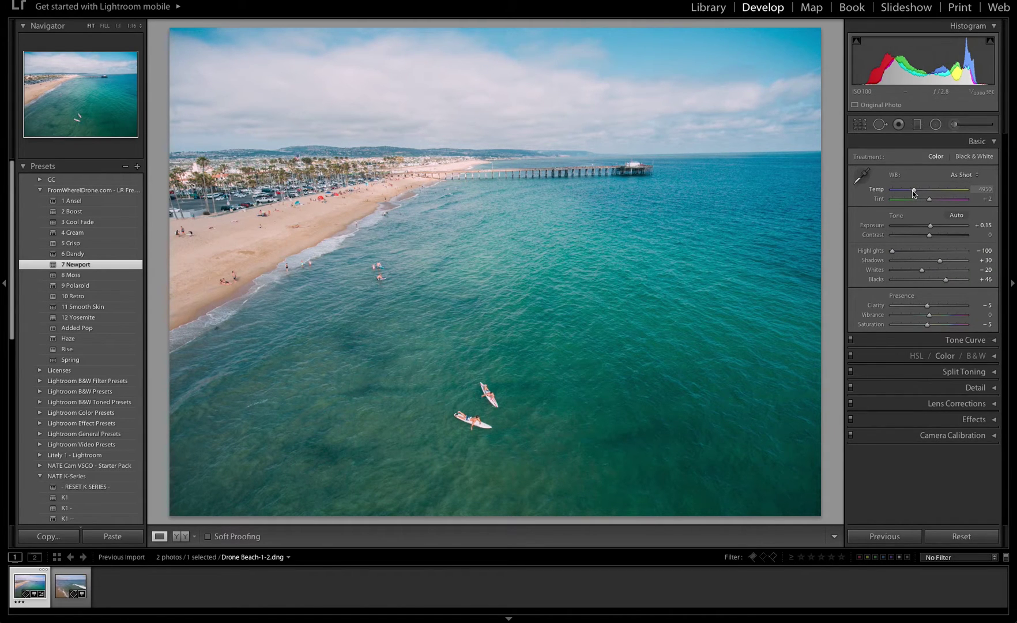
drag(913, 189, 923, 192)
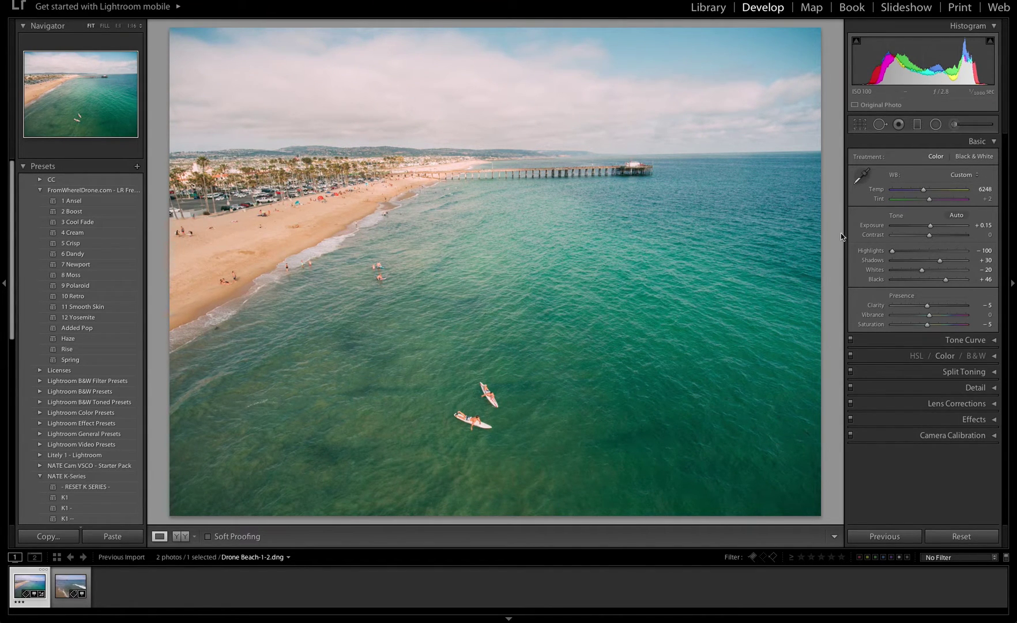
key(backslash)
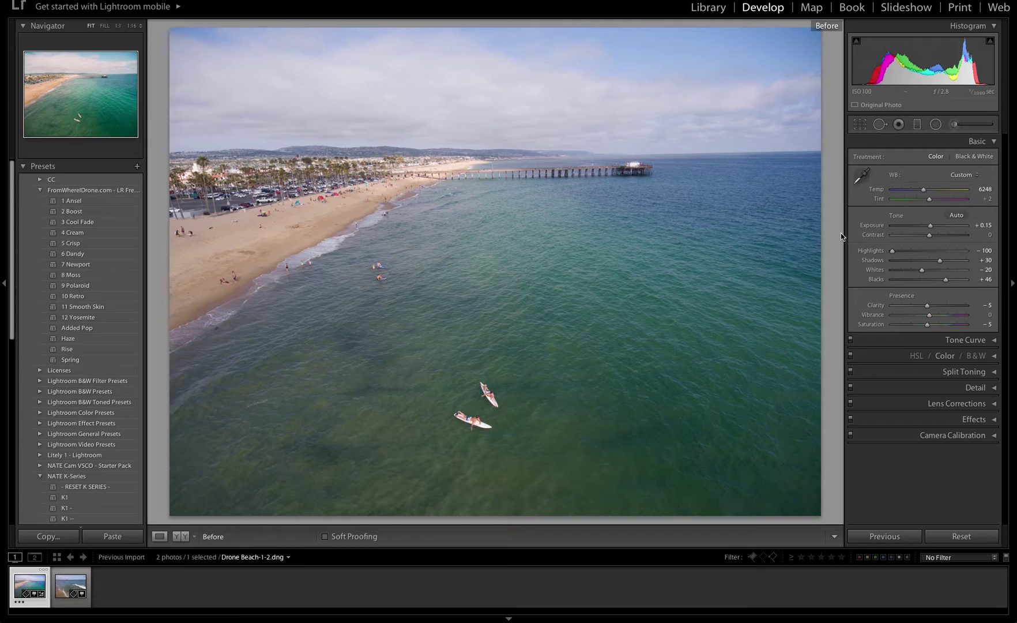
key(backslash)
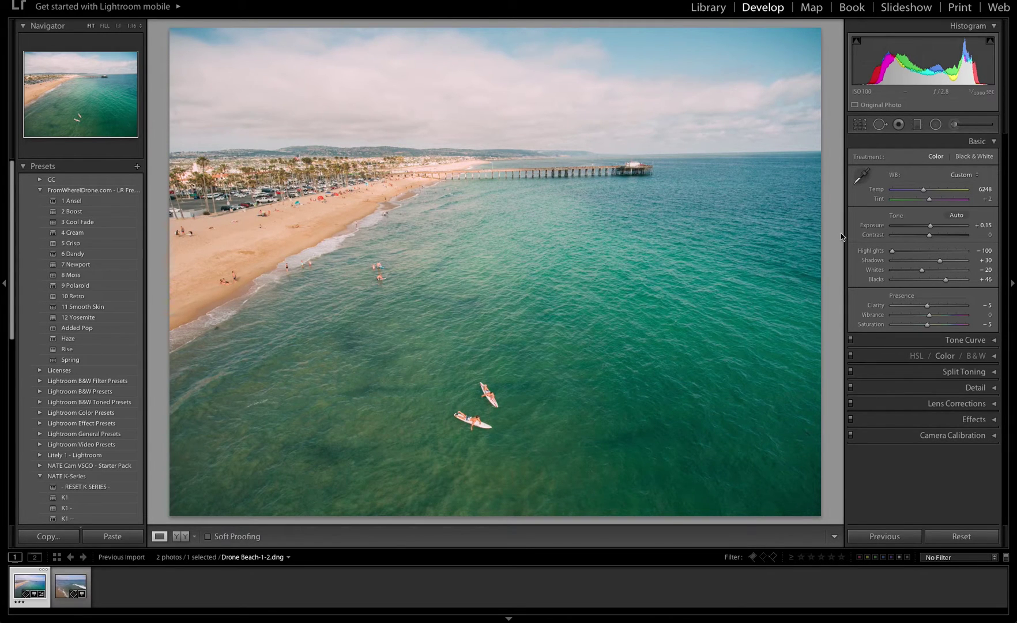
- Rotate the pier photo's crop slightly to level the horizon, and set the contrast to +29
click(860, 124)
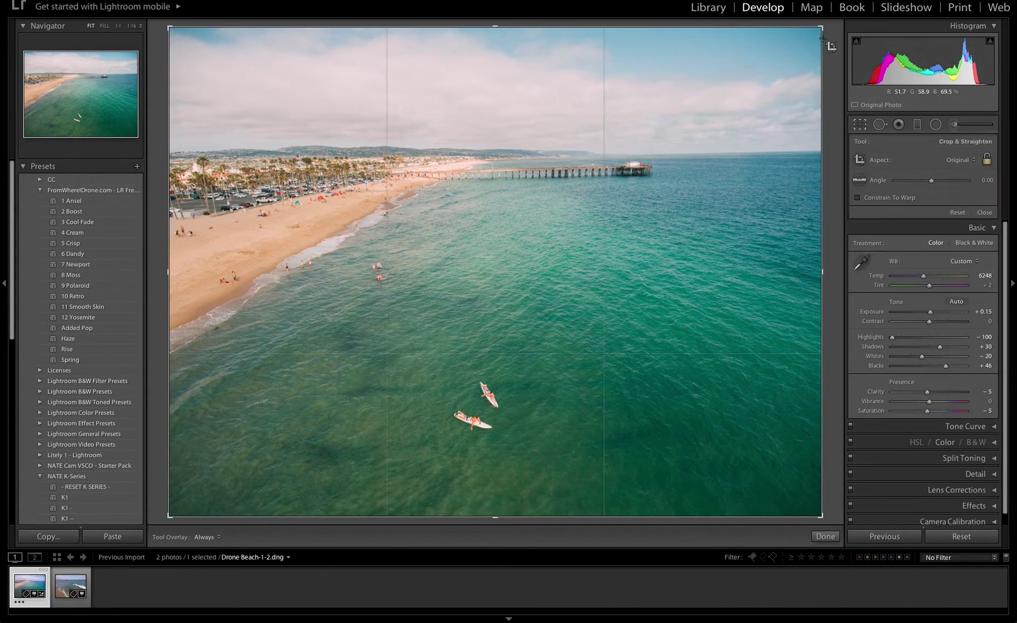
drag(831, 28, 836, 30)
key(r)
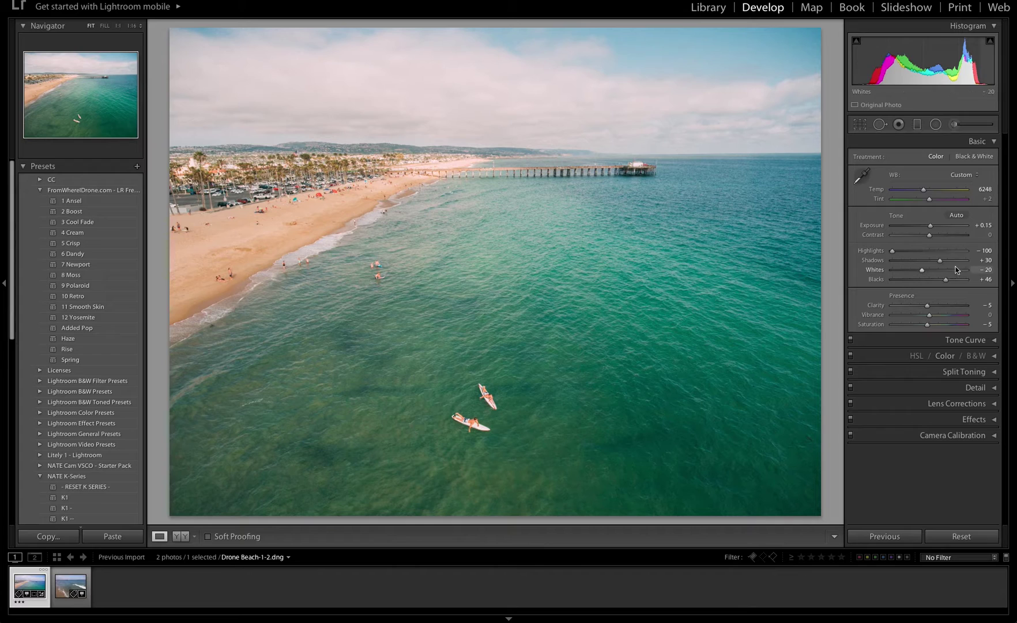
drag(935, 237, 939, 239)
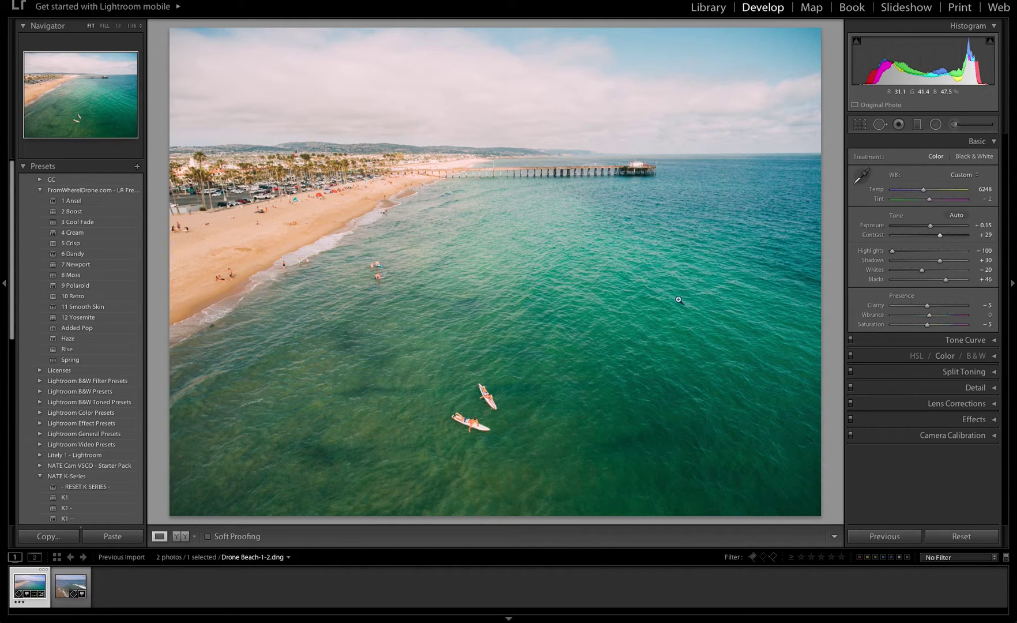
- Heal away the two swimmers near the shoreline with the Spot Removal tool at size 75, feather 10 and opacity 100
click(878, 124)
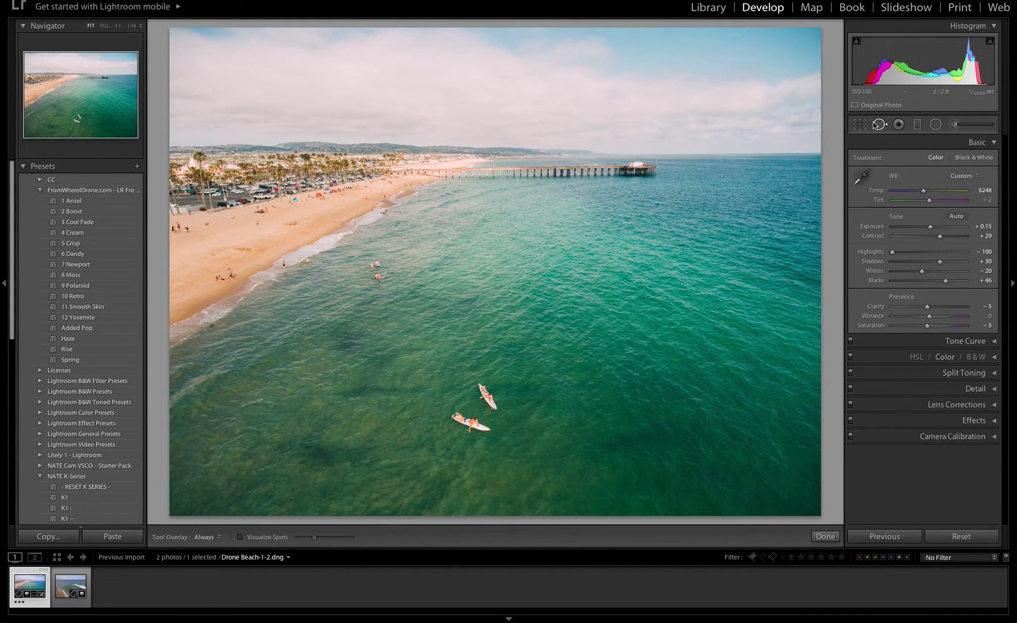
click(378, 273)
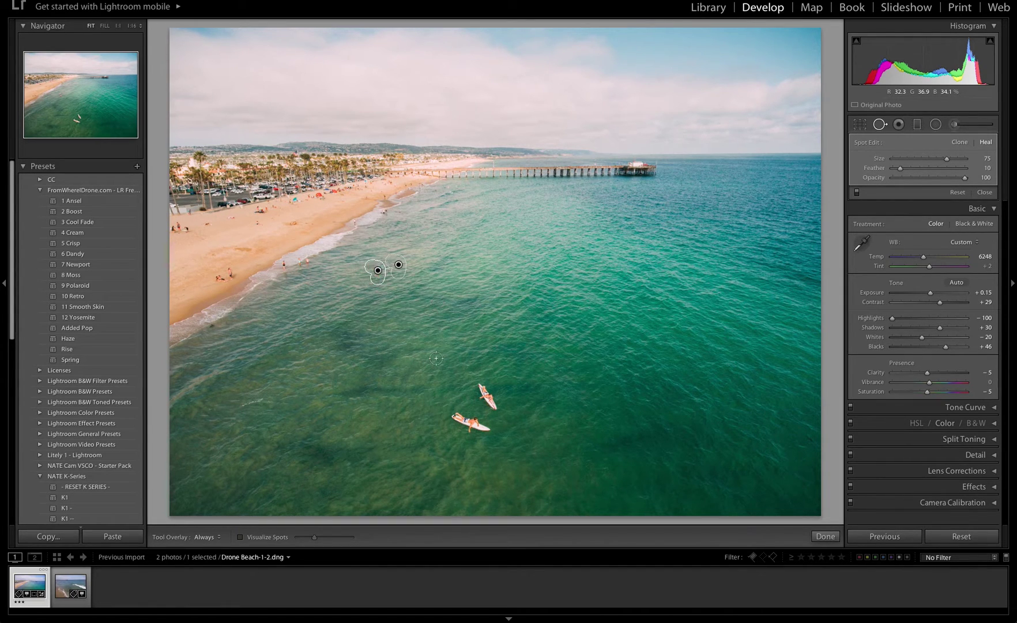
key(q)
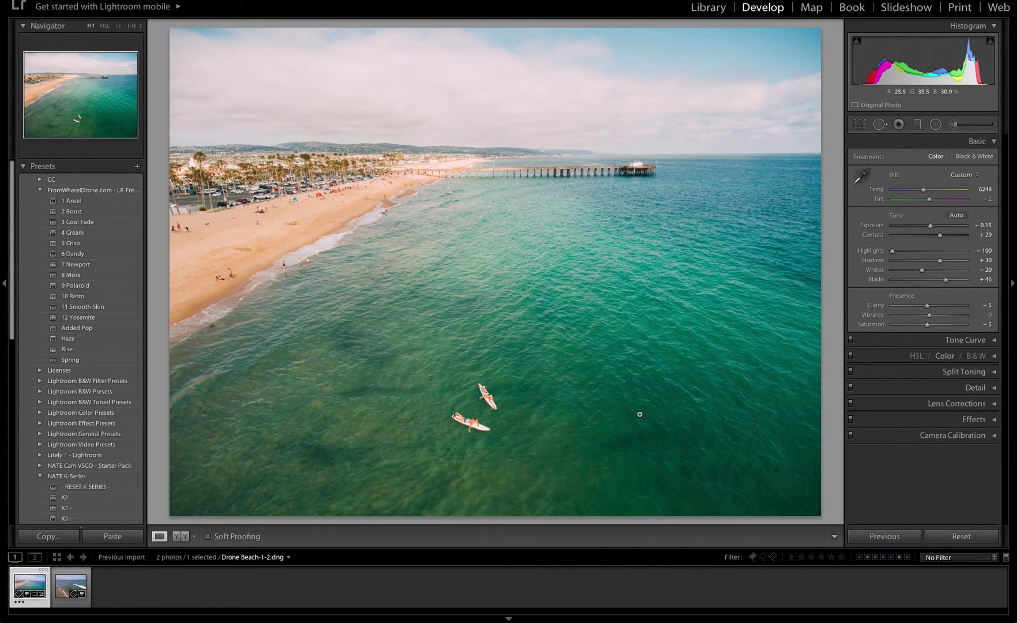
- Copy all of the pier photo's develop settings except Spot Removal and Crop
click(48, 536)
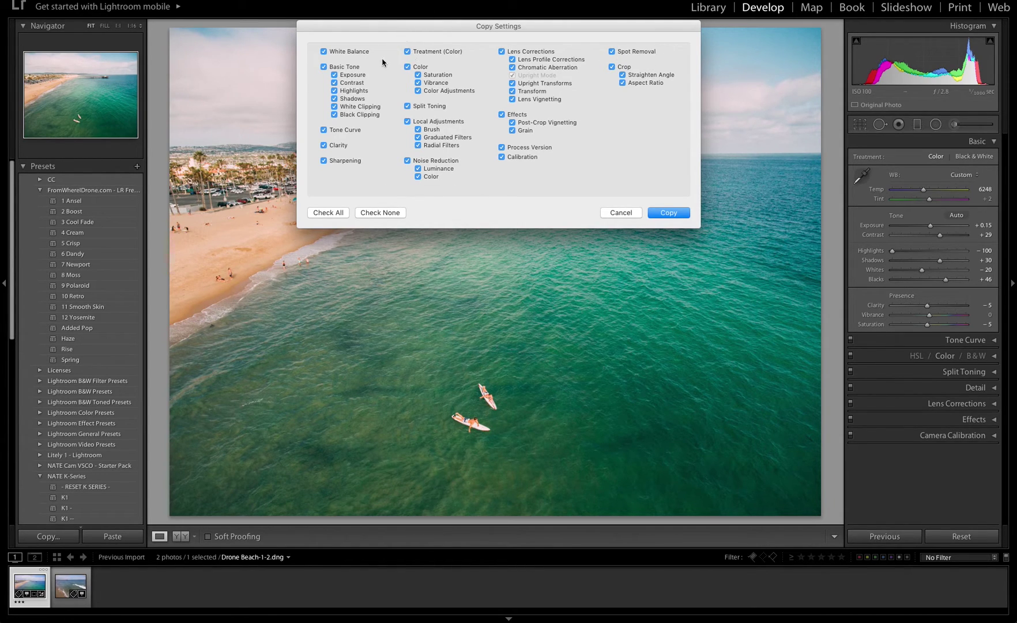
click(380, 213)
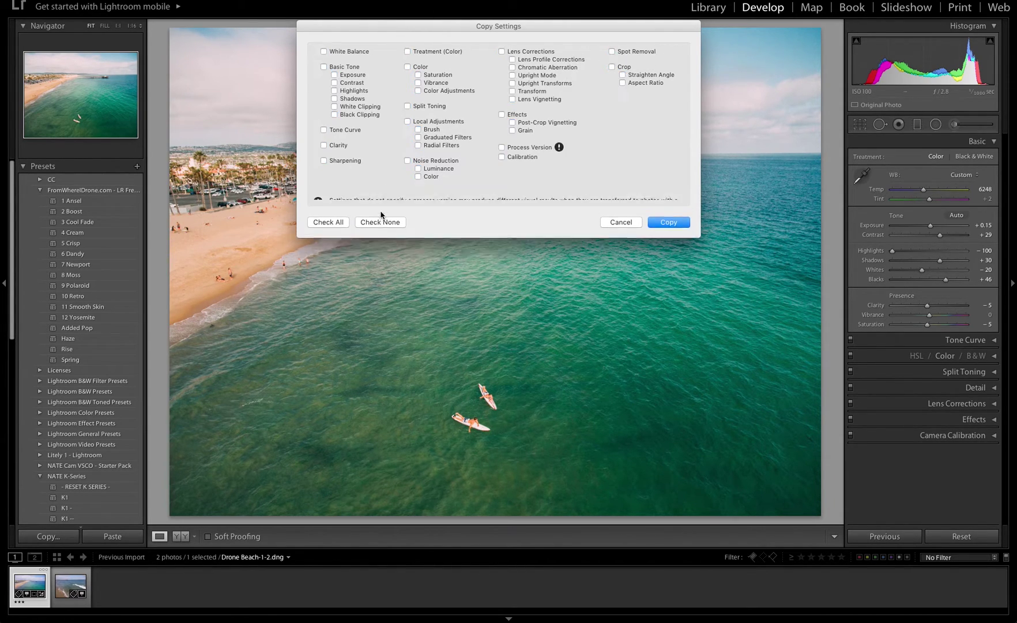
click(407, 67)
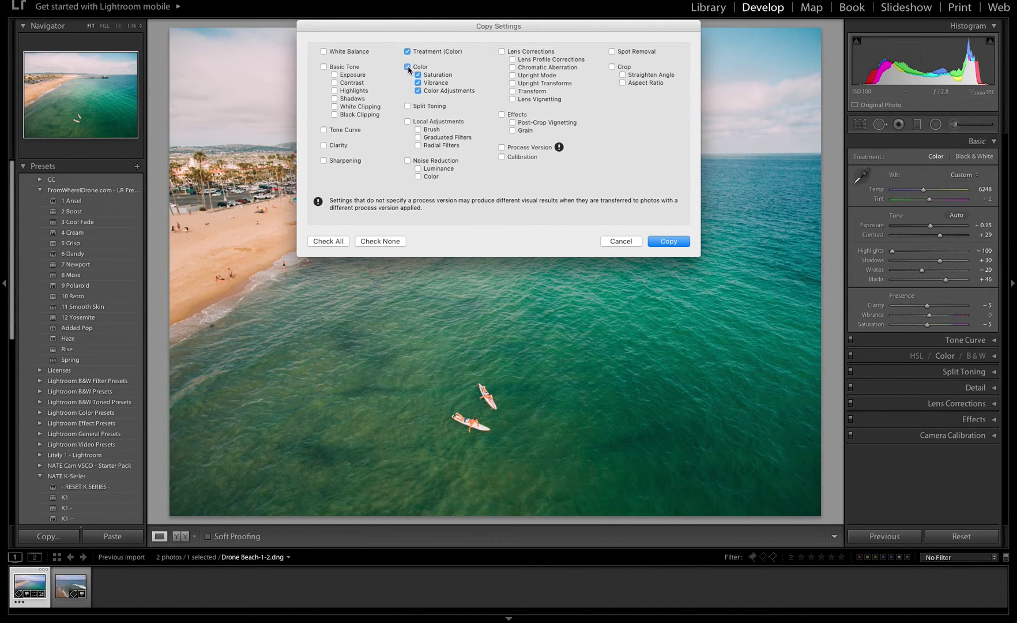
click(328, 241)
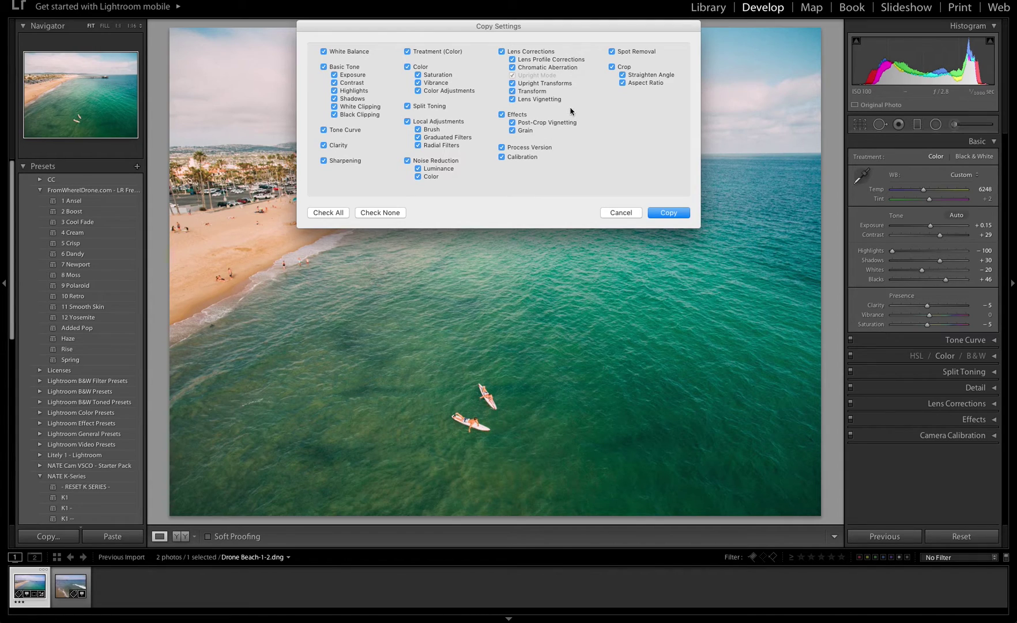
click(612, 52)
click(619, 69)
click(678, 215)
- Paste the copied settings onto Drone Beach-2-2.dng and straighten its horizon with a crop angle of 1.02
click(63, 588)
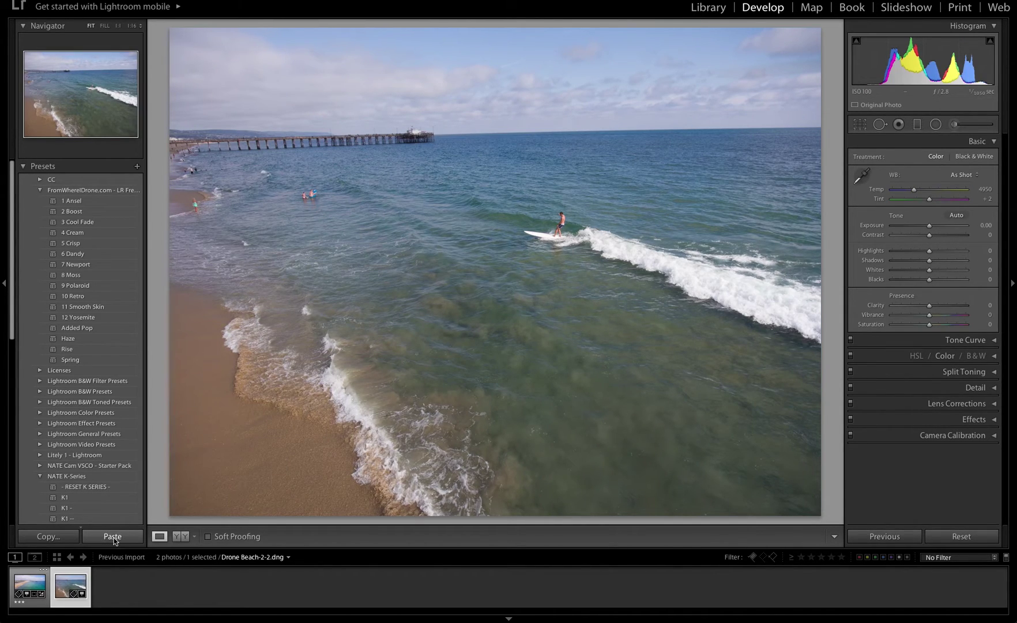
click(113, 537)
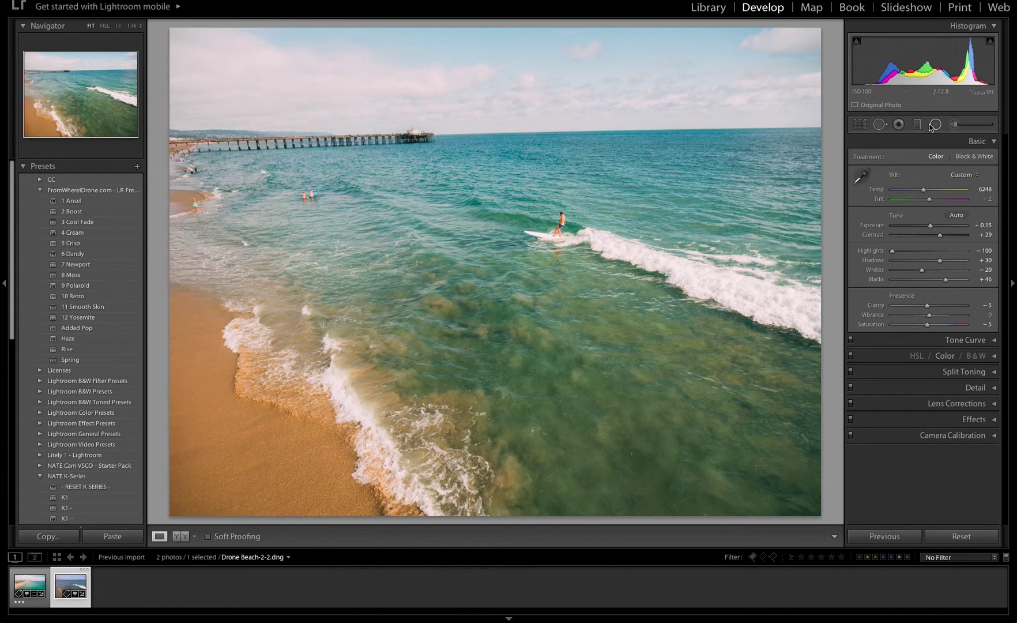
click(860, 124)
drag(830, 43, 835, 48)
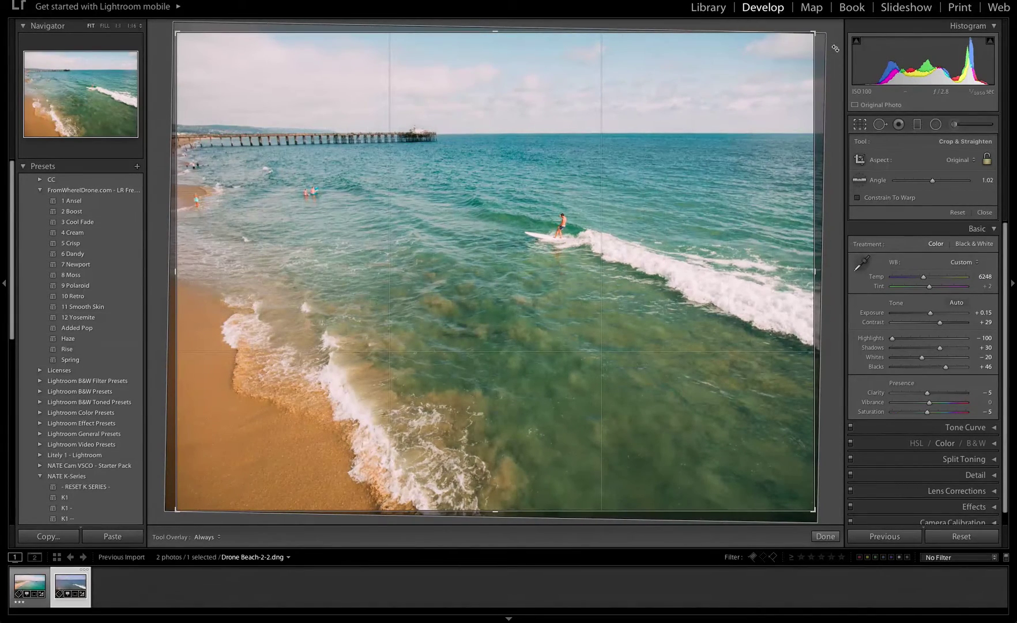
key(Return)
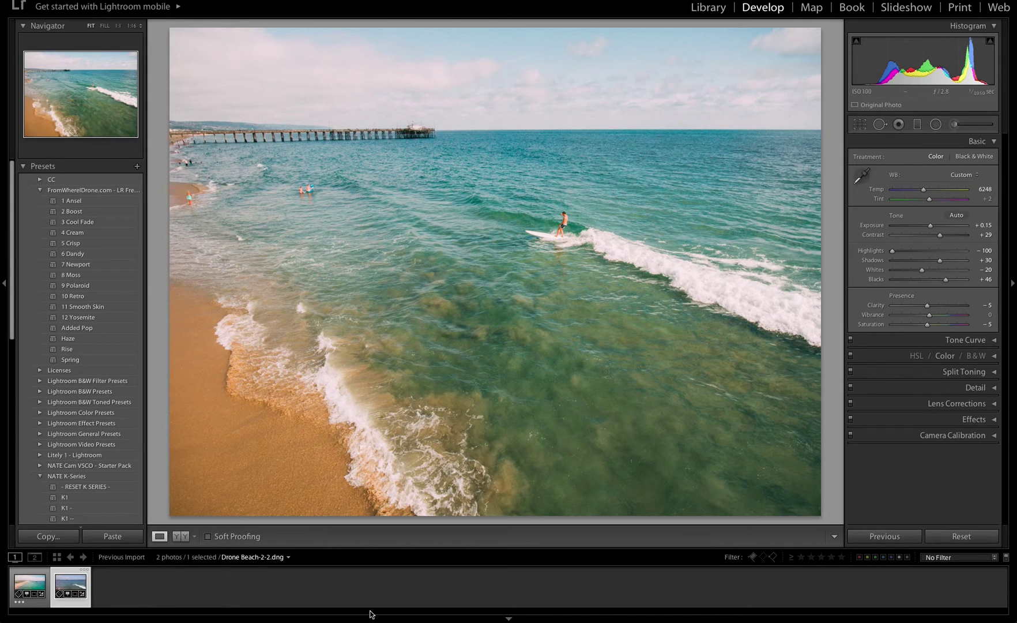
- Select both drone beach photos and open the export settings for them
click(27, 584)
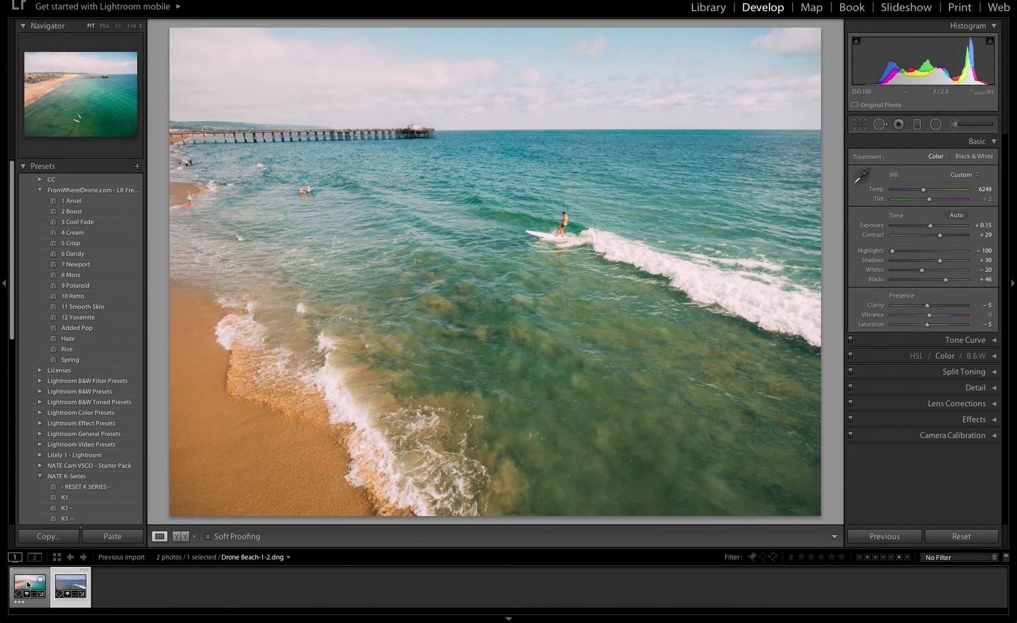
key(ctrl+a)
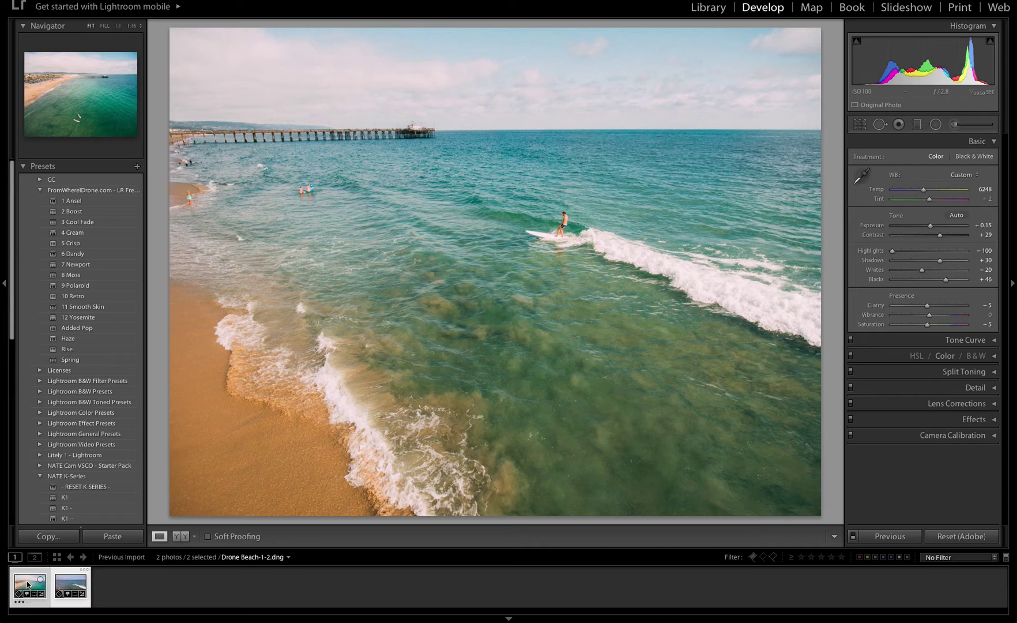
click(75, 590)
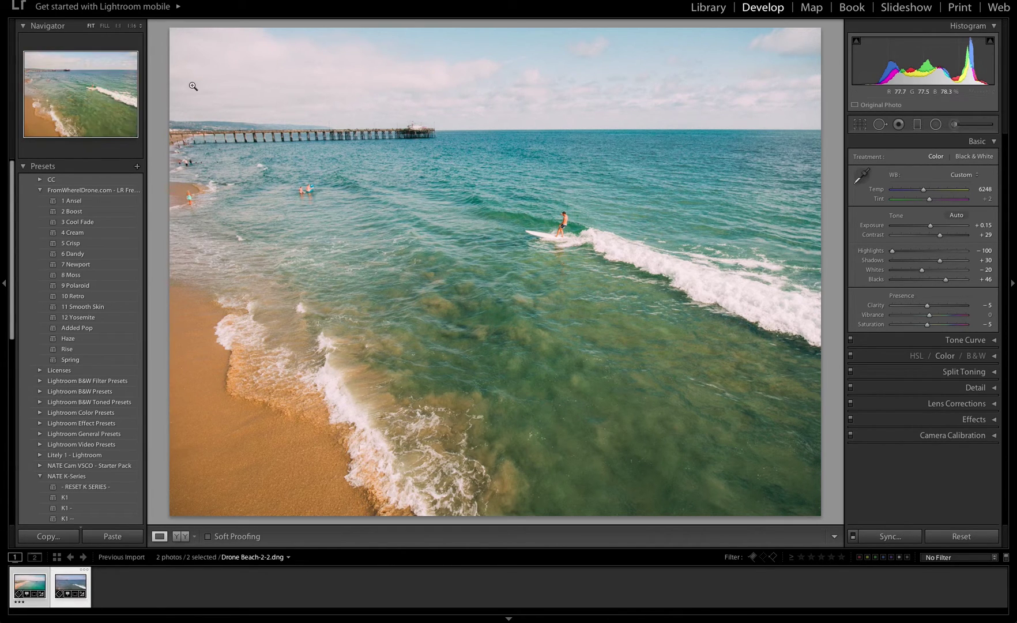
click(81, 4)
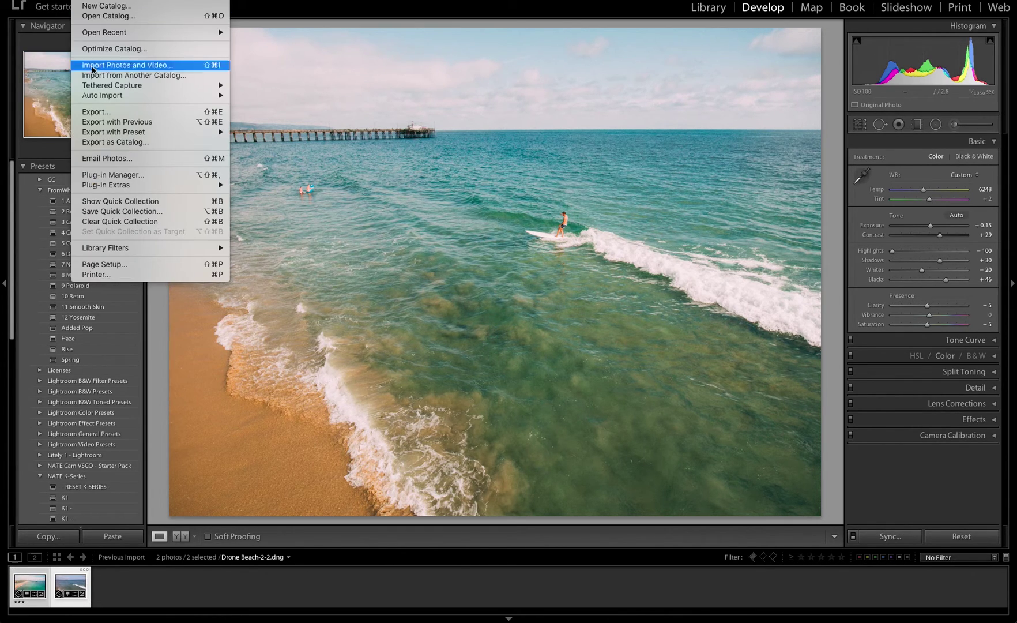
click(113, 111)
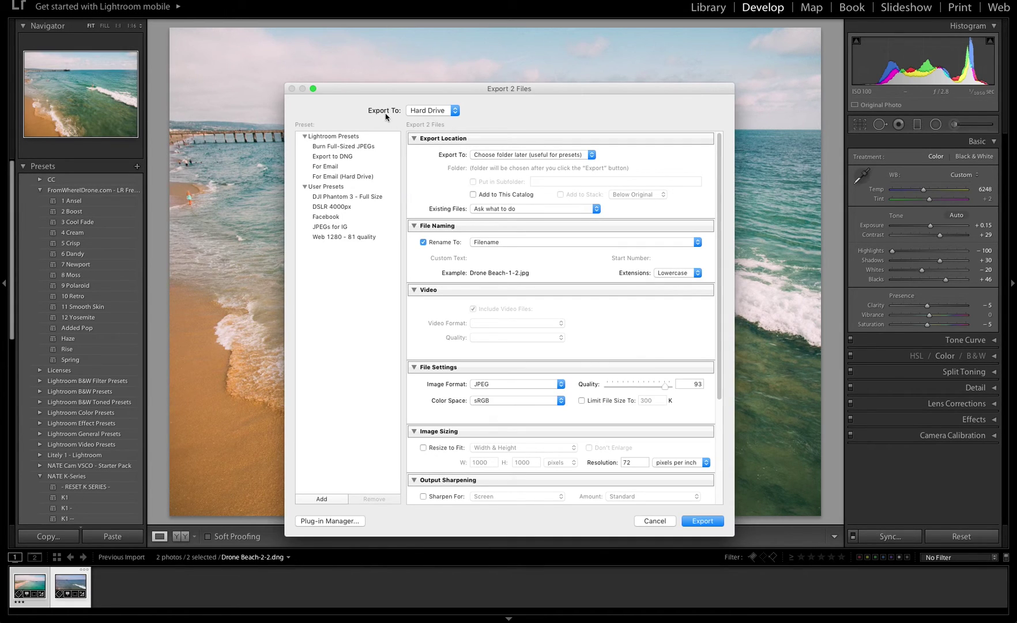
- Choose Hard Drive as the export destination and JPEG as the image format
click(420, 110)
click(422, 111)
scroll(448, 307, down, 3)
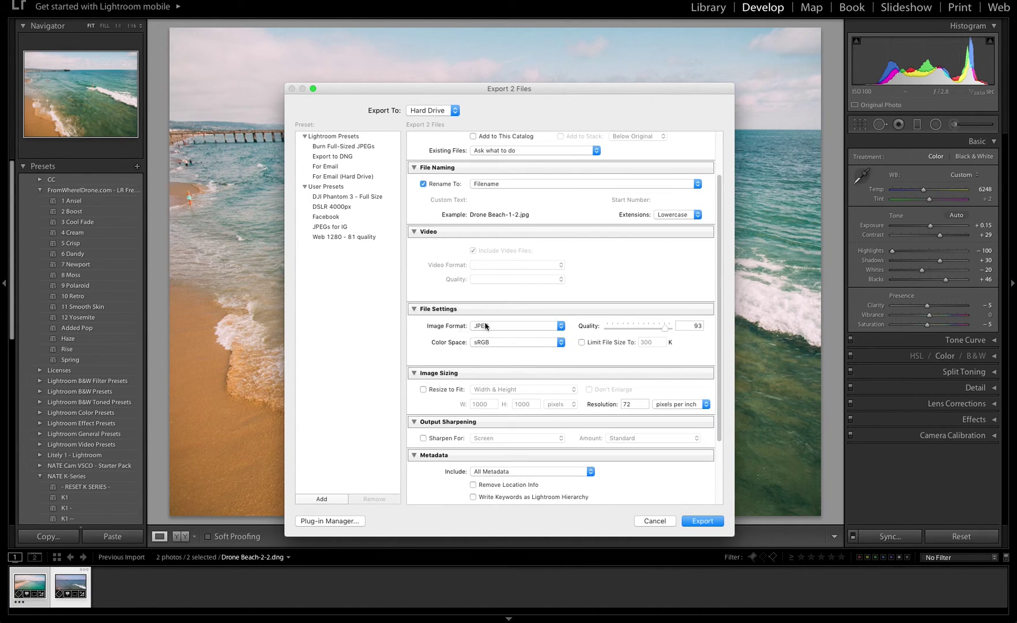
click(486, 326)
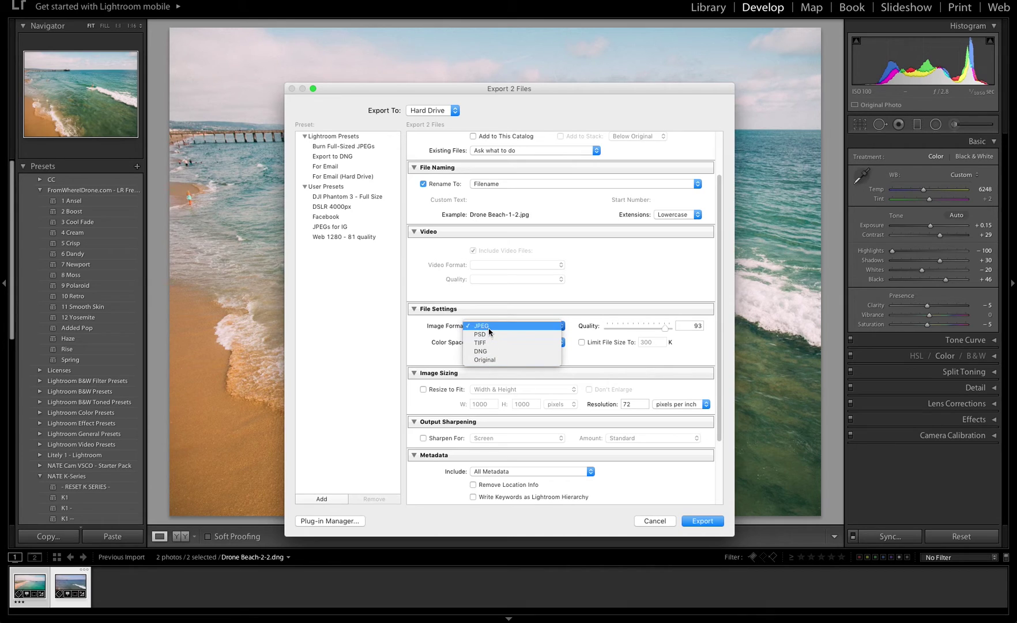
click(488, 327)
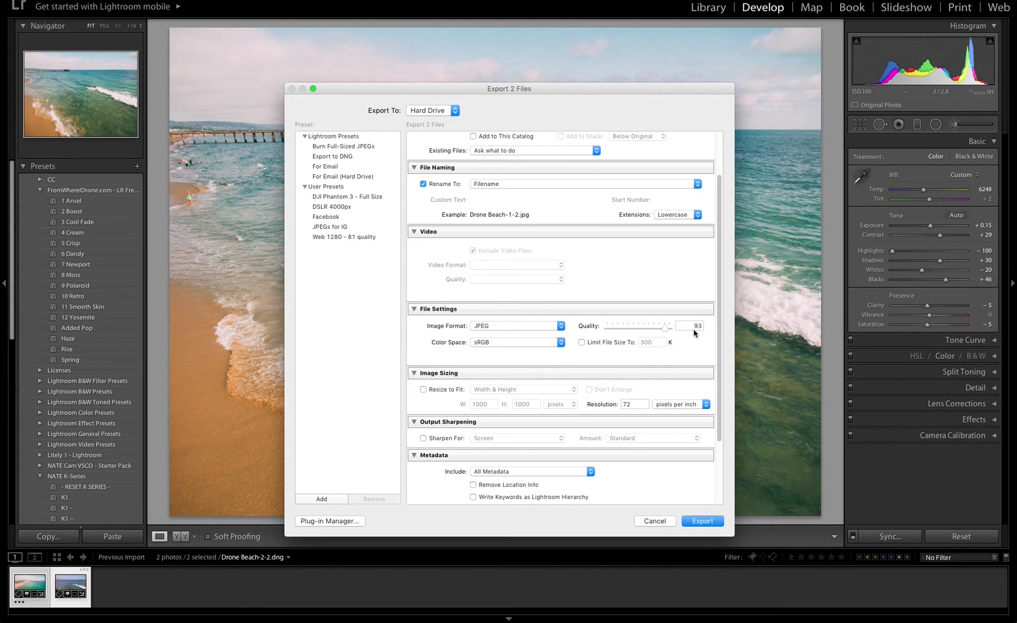
- Try resizing the exported photos to a width of 1200 pixels and by Long Edge
scroll(491, 365, down, 2)
click(440, 346)
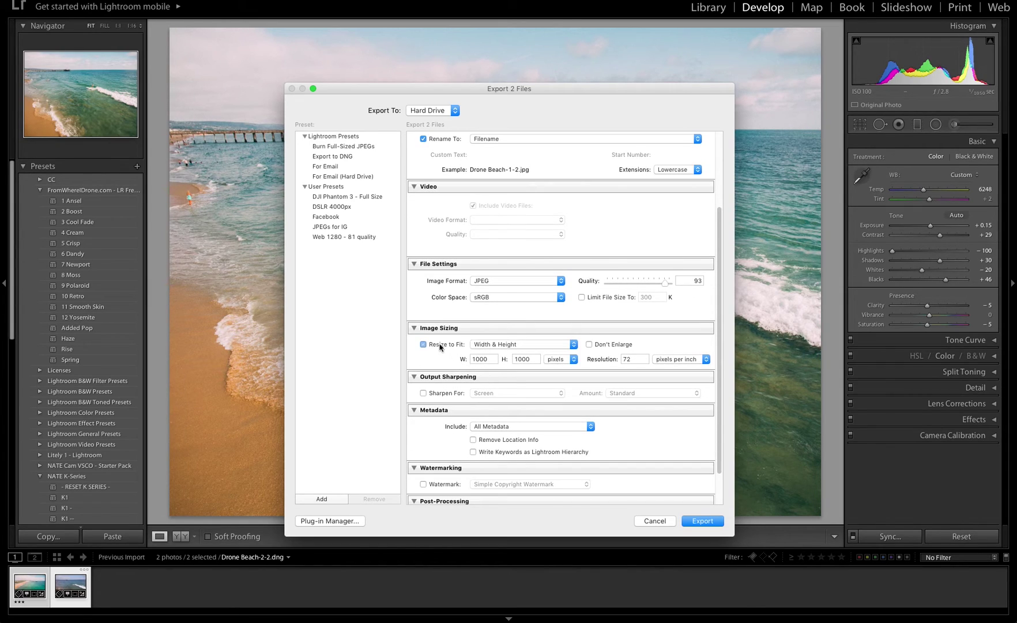
double_click(471, 360)
text(12)
click(499, 345)
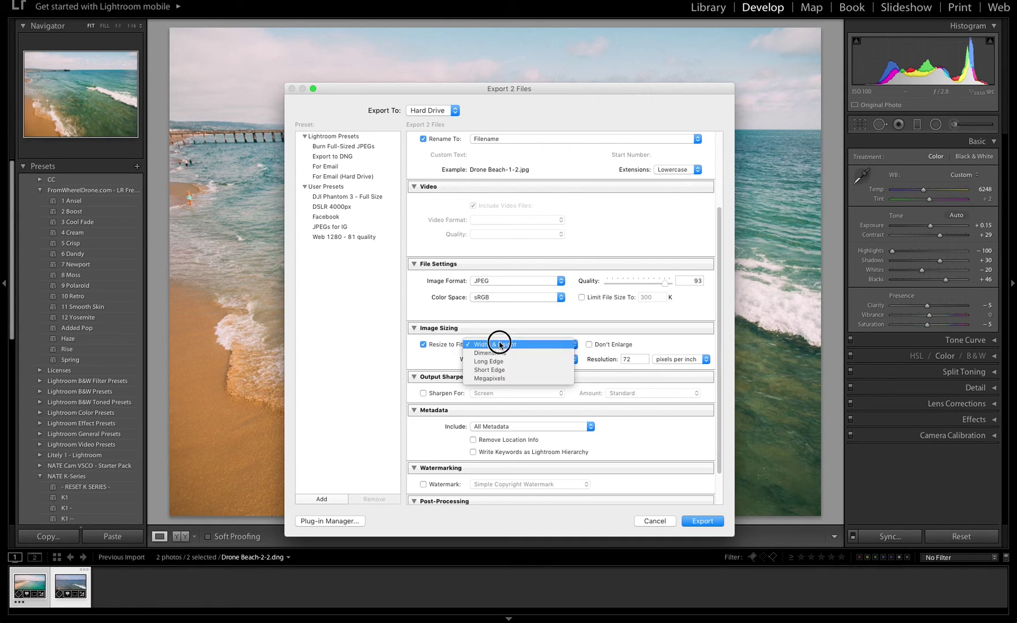
click(504, 363)
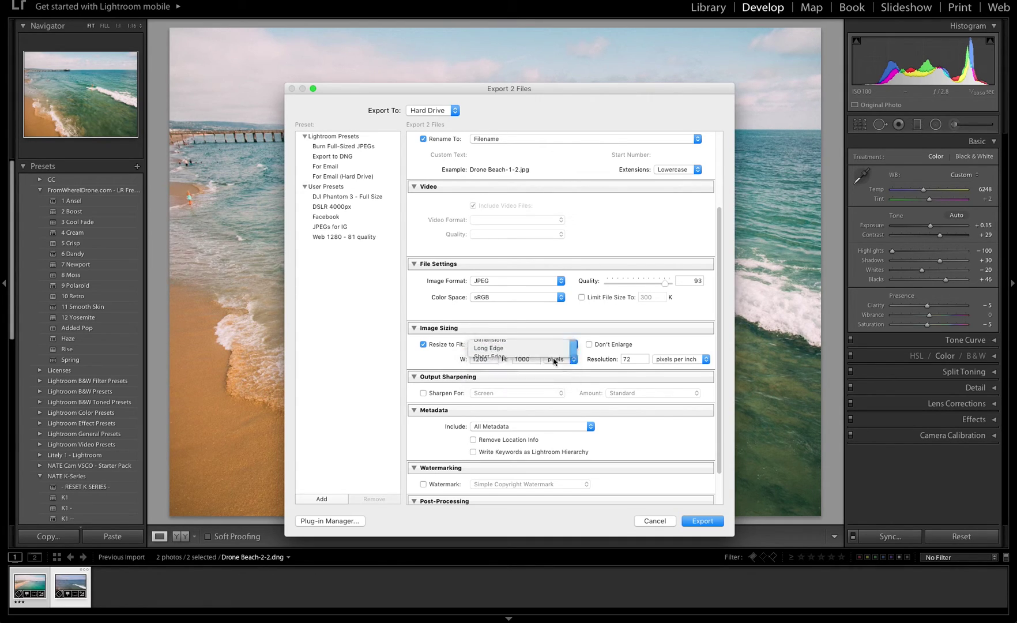
click(423, 344)
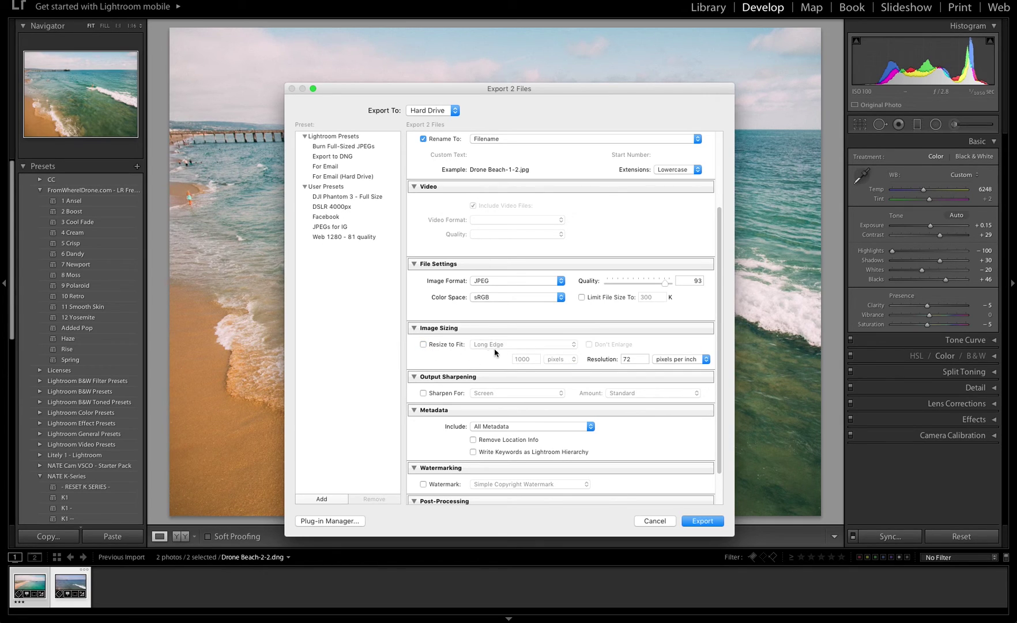
- Try the watermark option for the exported photos
scroll(487, 353, down, 5)
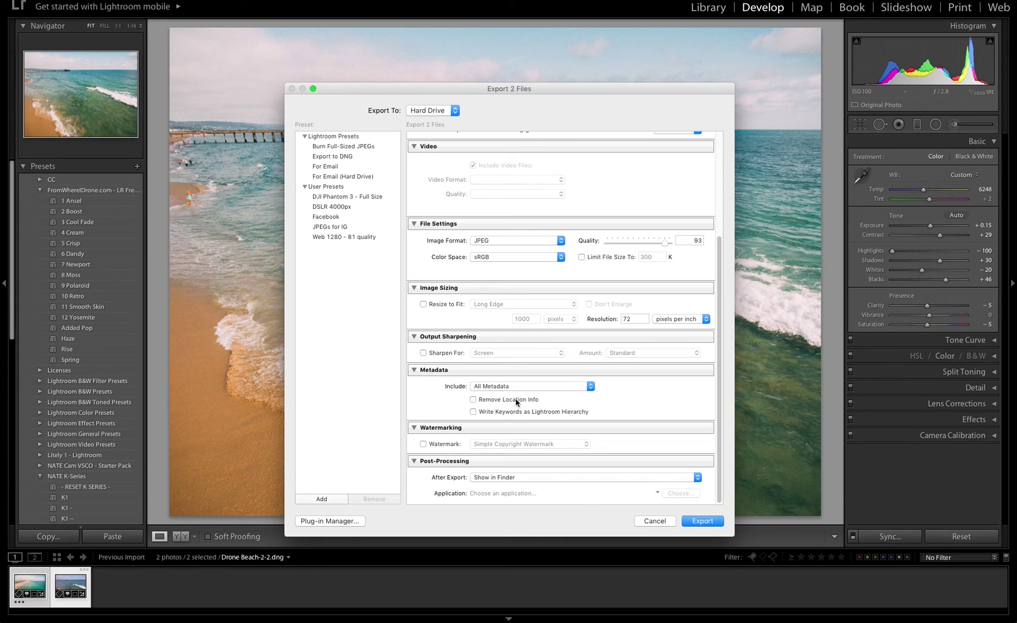
click(437, 445)
click(440, 445)
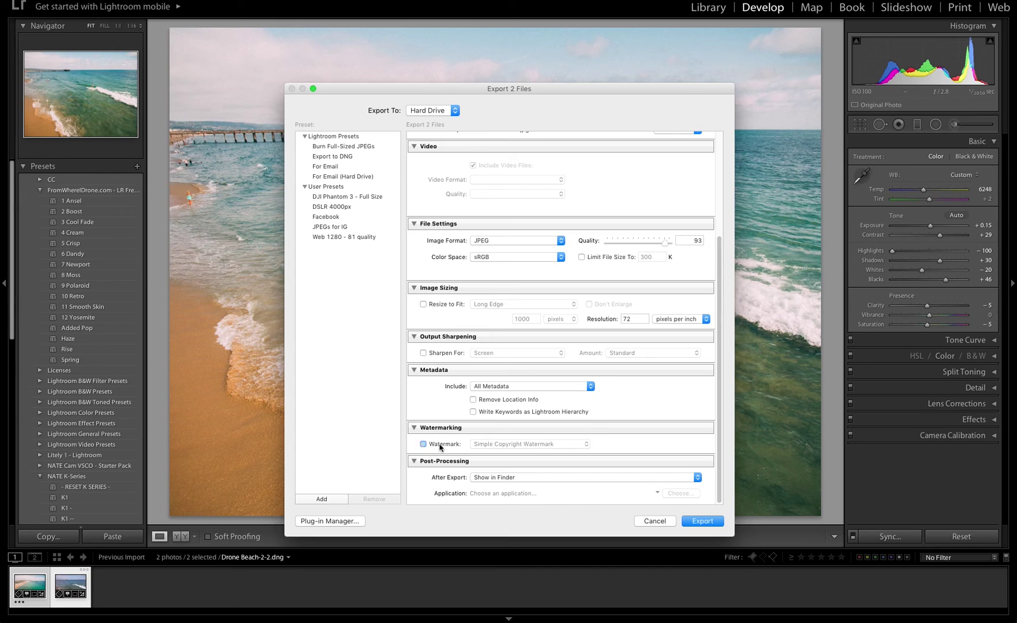
- Export both photos into a new folder named JPEGs inside the Lightroom Walkthrough folder
click(703, 521)
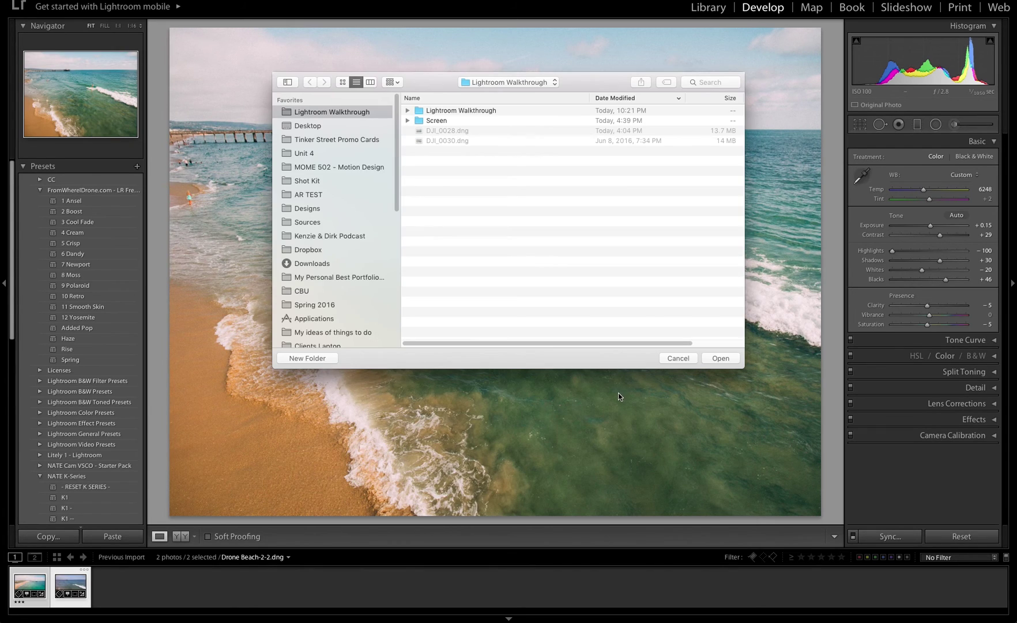
click(319, 359)
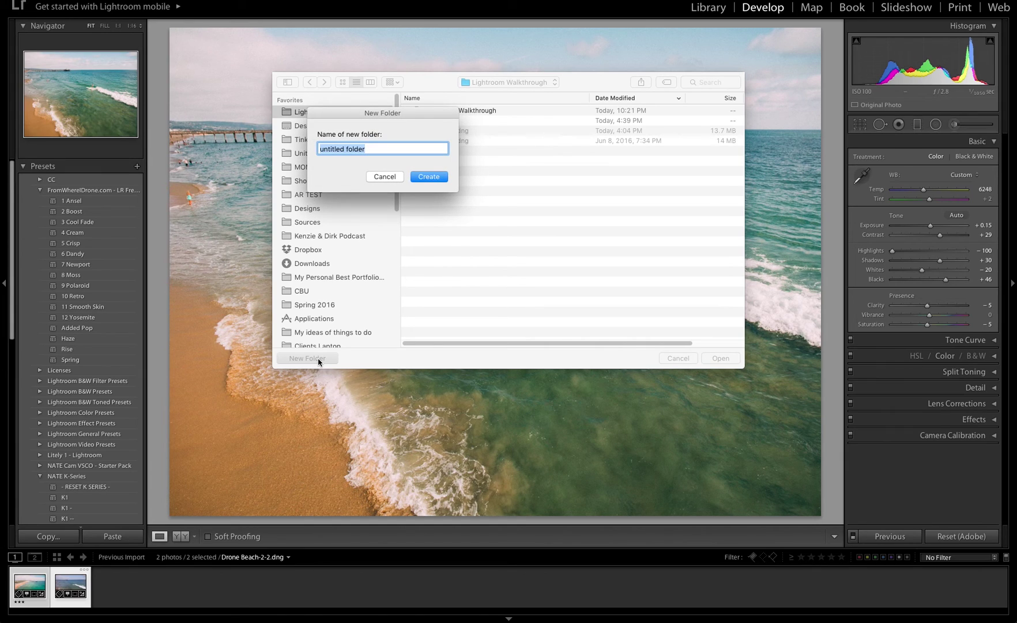
text(Export)
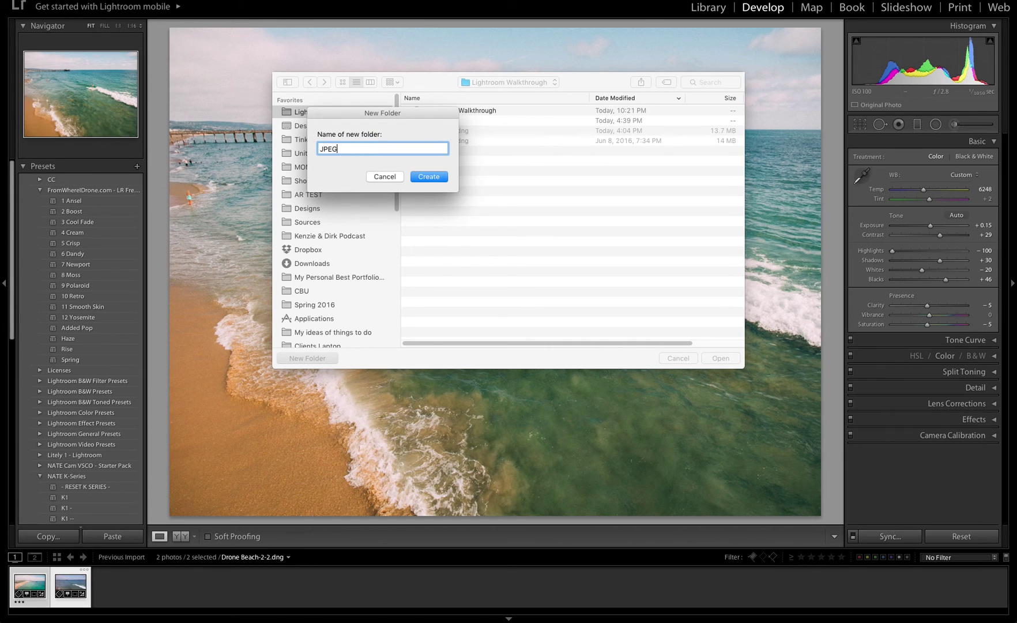
key(Return)
key(Return)
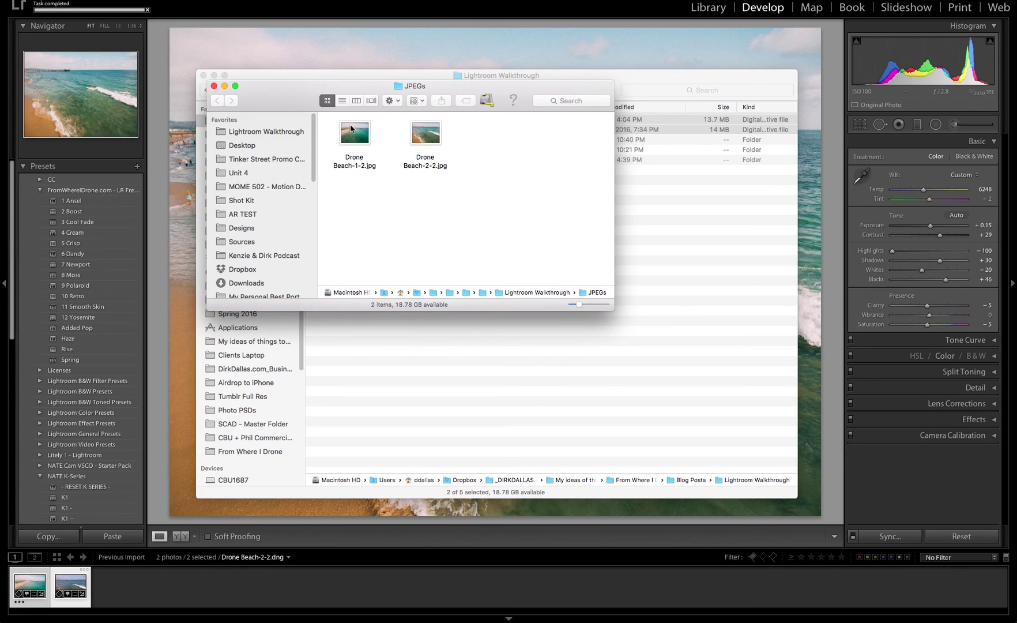
- Preview the exported Drone Beach-1-2.jpg and Drone Beach-2-2.jpg at large size in Finder
key(space)
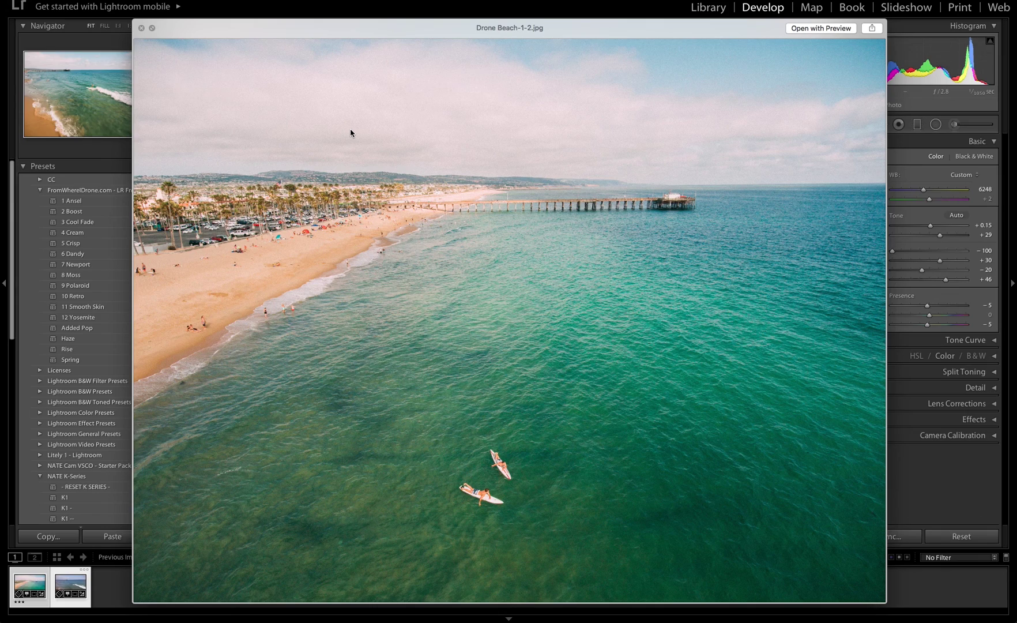
key(Right)
key(Left)
key(space)
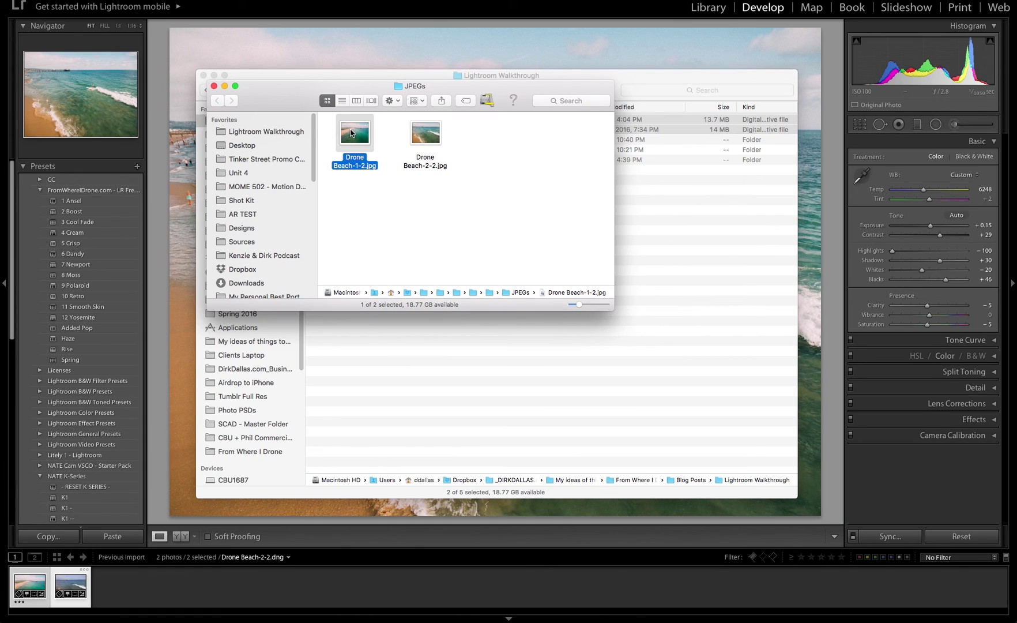